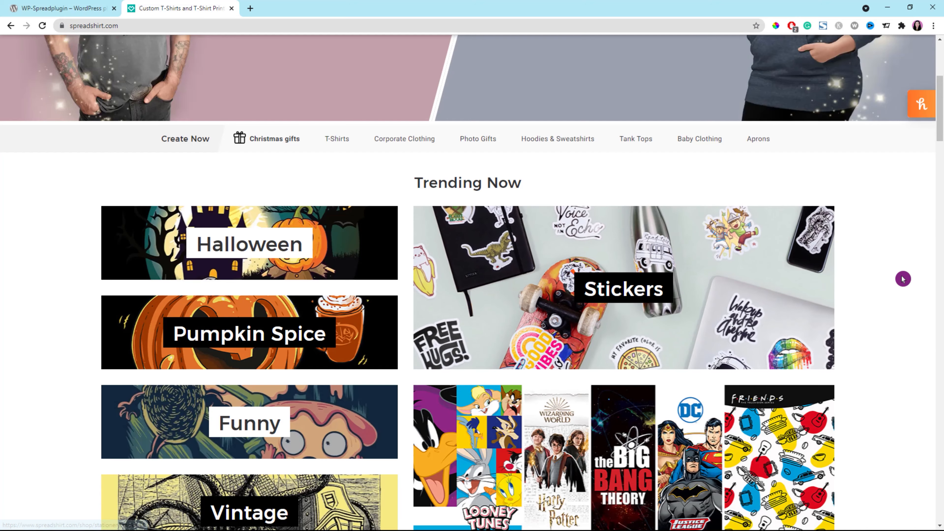
Step: Browse the Spreadshirt homepage, the custom product designer and the marketplace gifts page to examine what is offered
{"action": "scroll", "coordinate": [904, 279], "scroll_direction": "down", "scroll_amount": 9}
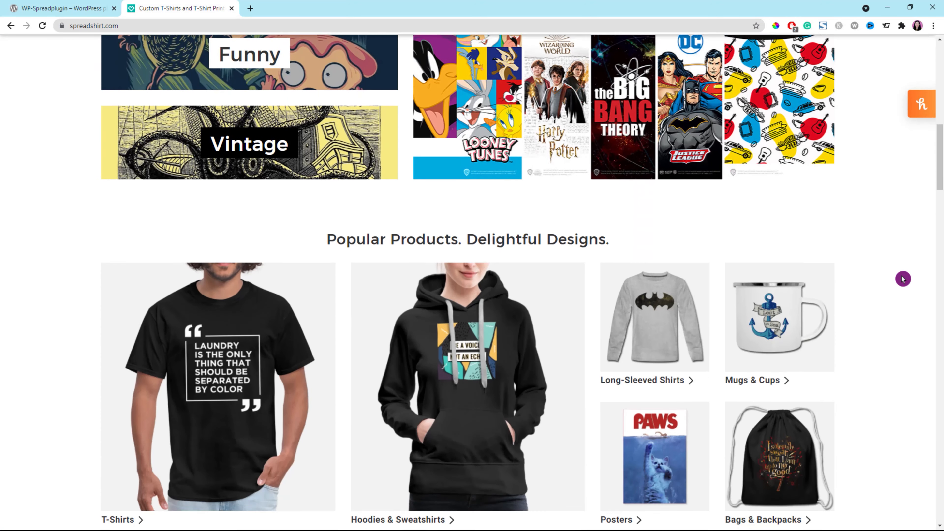
{"action": "scroll", "coordinate": [903, 277], "scroll_direction": "down", "scroll_amount": 5}
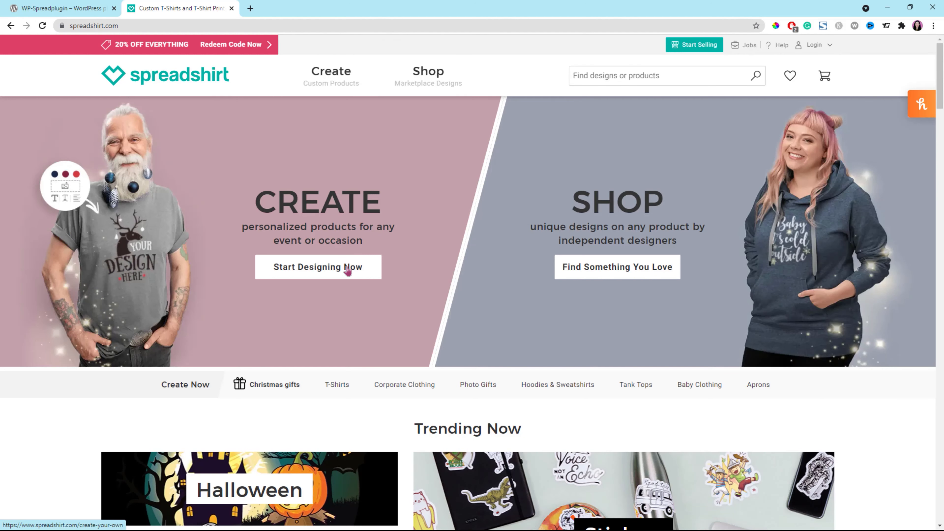
{"action": "left_click", "coordinate": [348, 271]}
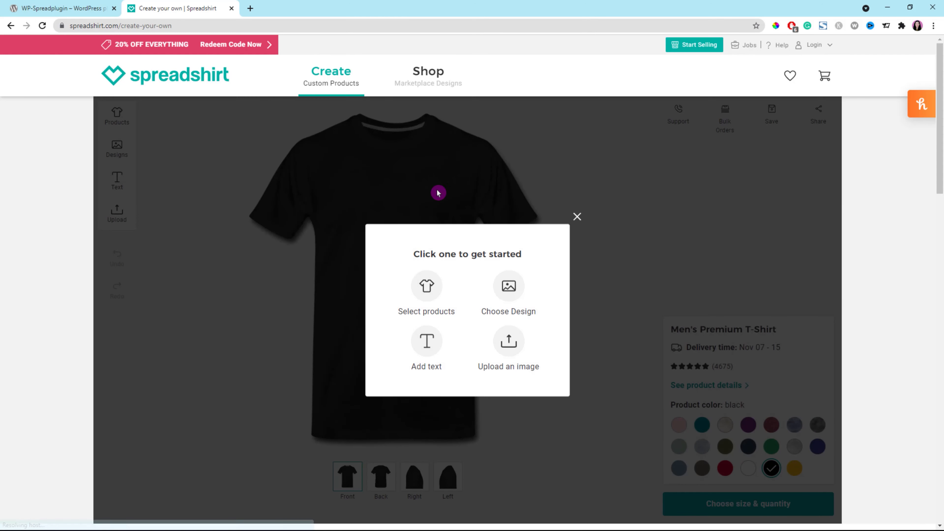
{"action": "left_click", "coordinate": [577, 216]}
{"action": "left_click", "coordinate": [429, 76]}
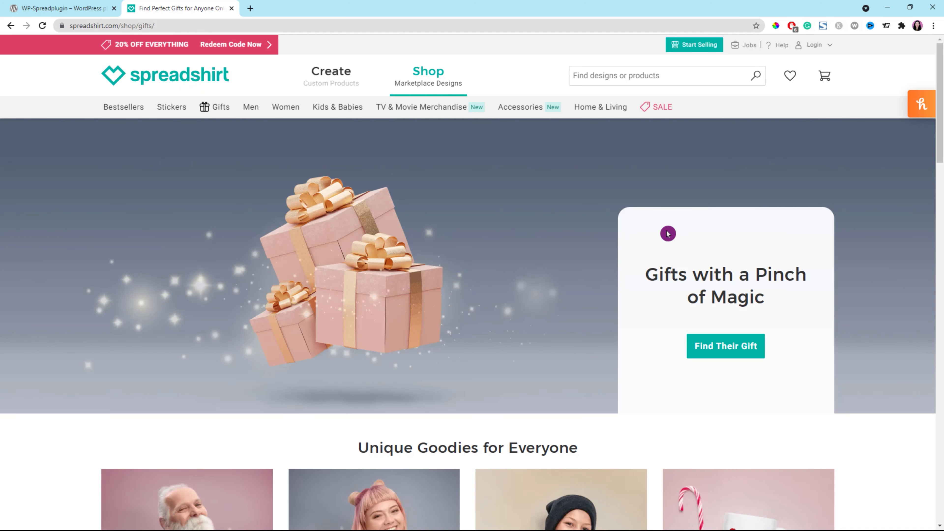
{"action": "scroll", "coordinate": [835, 245], "scroll_direction": "down", "scroll_amount": 8}
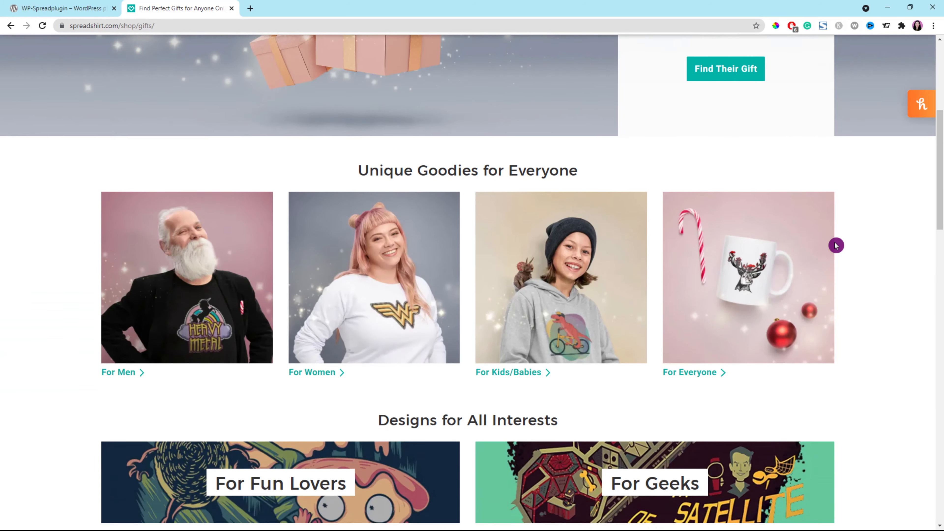
{"action": "scroll", "coordinate": [836, 245], "scroll_direction": "down", "scroll_amount": 9}
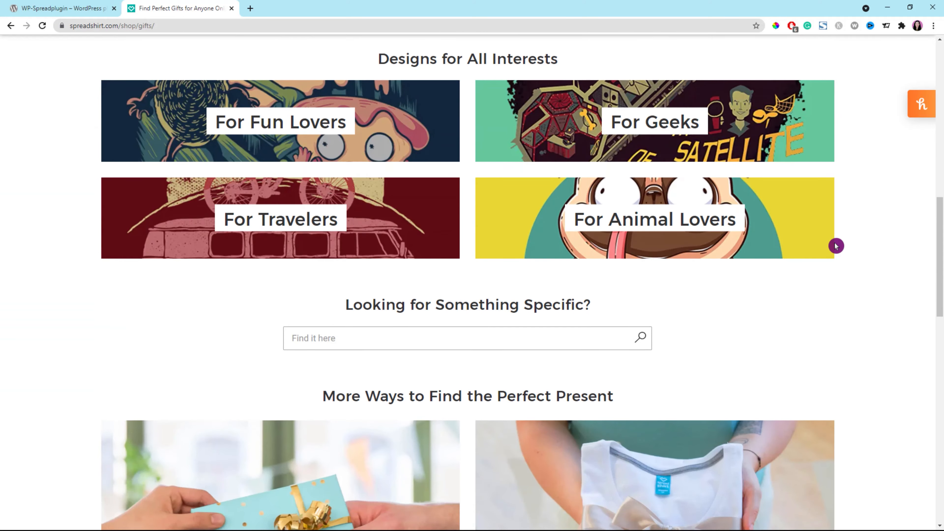
{"action": "scroll", "coordinate": [837, 246], "scroll_direction": "down", "scroll_amount": 3}
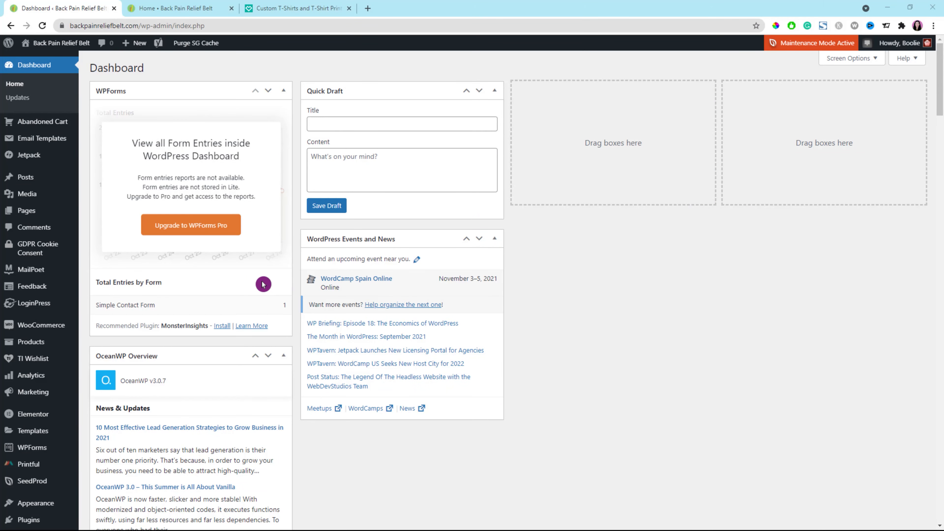
Step: Search the WordPress plugin directory for "spreadshirt", and install and activate WP-Spreadplugin
{"action": "left_click", "coordinate": [32, 521]}
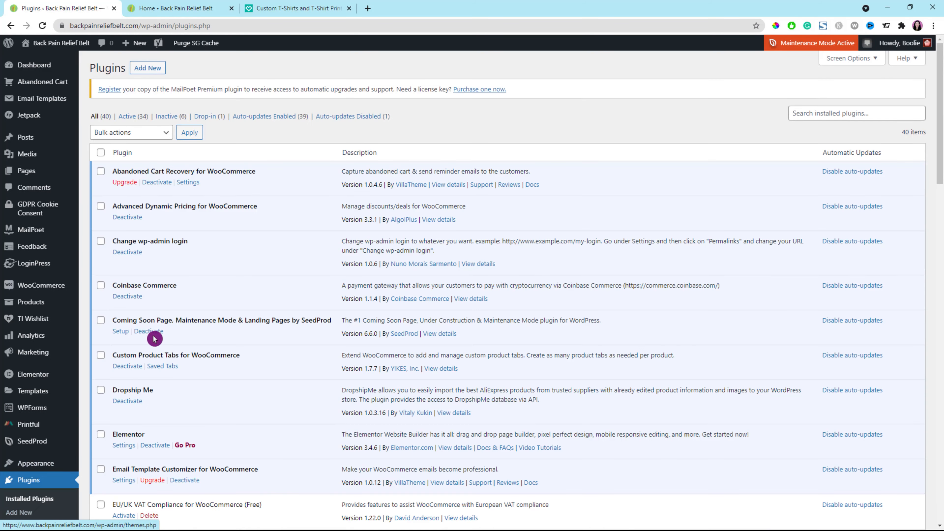
{"action": "left_click", "coordinate": [149, 123]}
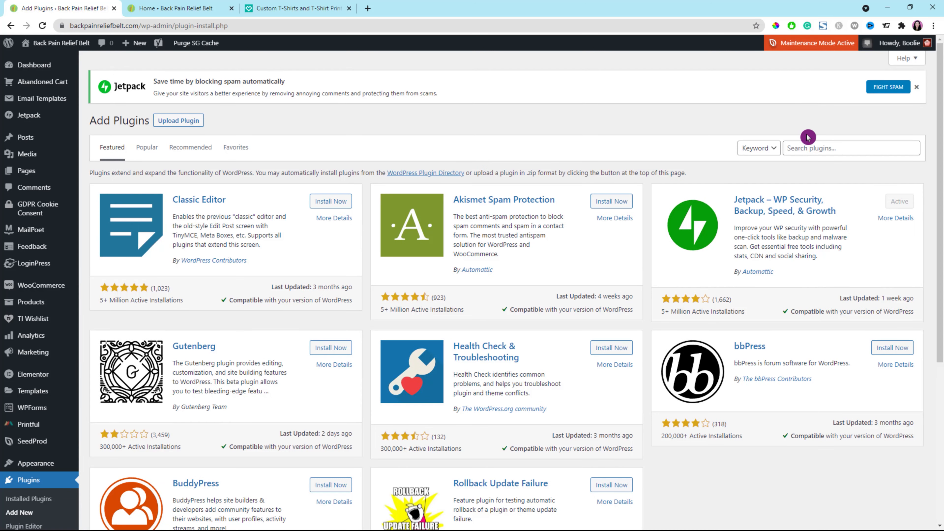
{"action": "left_click", "coordinate": [808, 138]}
{"action": "type", "text": "spreadshirt"}
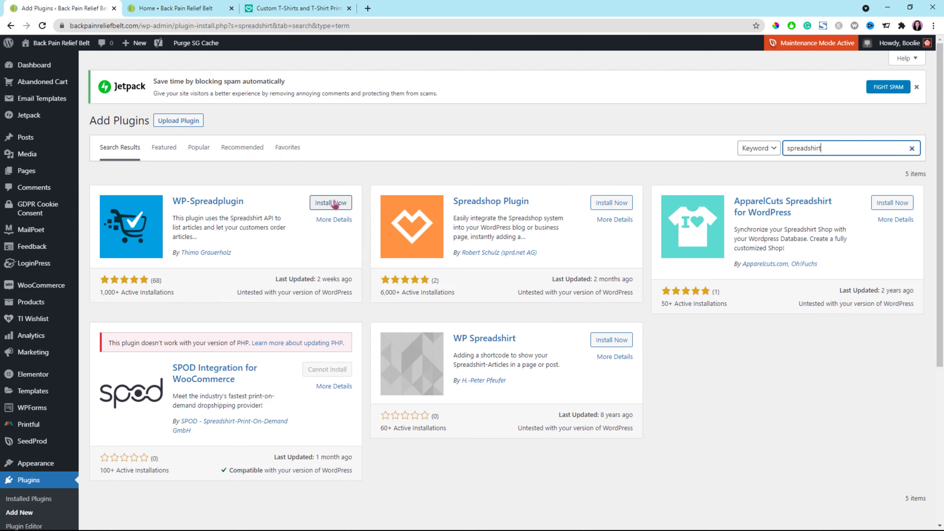
{"action": "left_click", "coordinate": [336, 205]}
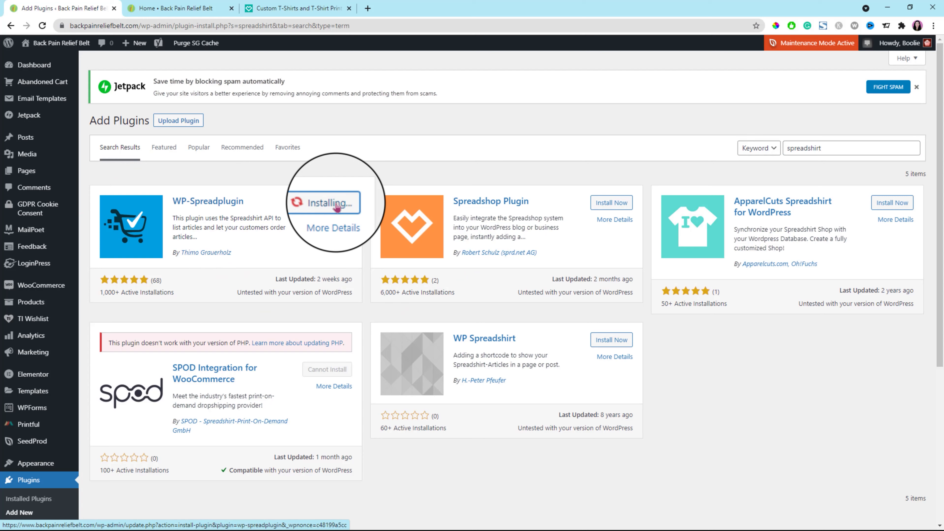
{"action": "left_click", "coordinate": [334, 207]}
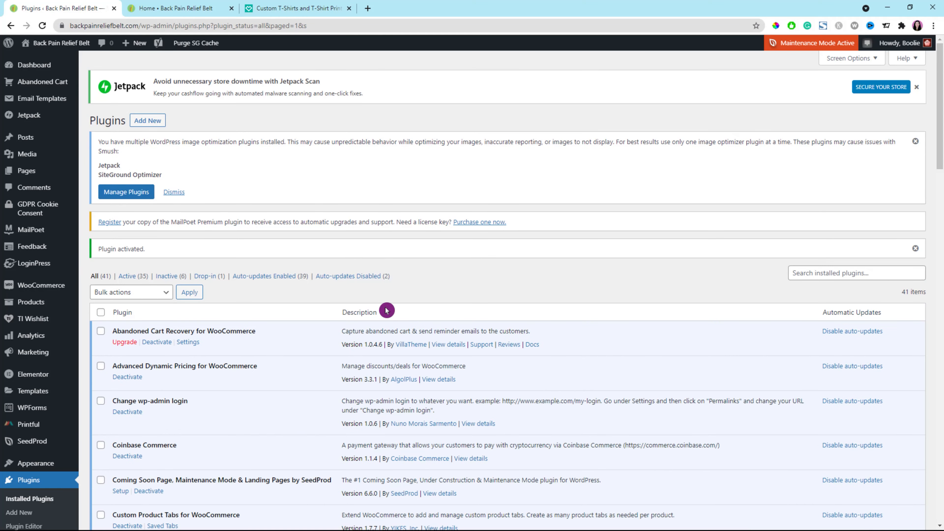
Step: Enable automatic updates for WP-Spreadplugin in the list of installed plugins
{"action": "scroll", "coordinate": [369, 356], "scroll_direction": "down", "scroll_amount": 12}
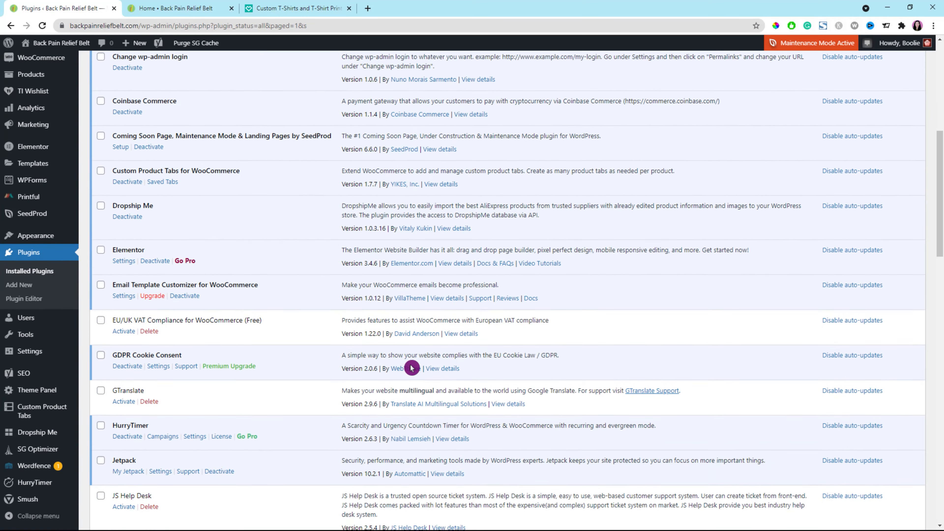
{"action": "scroll", "coordinate": [419, 368], "scroll_direction": "down", "scroll_amount": 10}
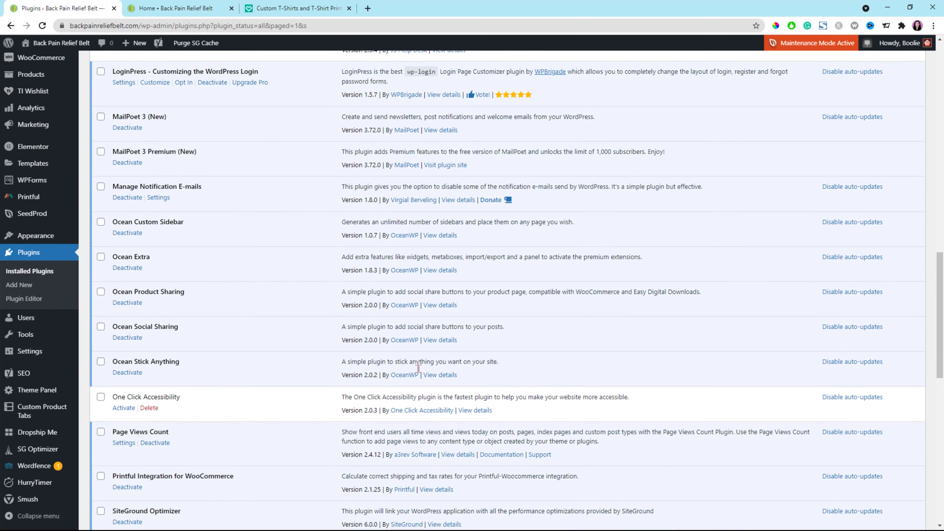
{"action": "scroll", "coordinate": [419, 369], "scroll_direction": "down", "scroll_amount": 12}
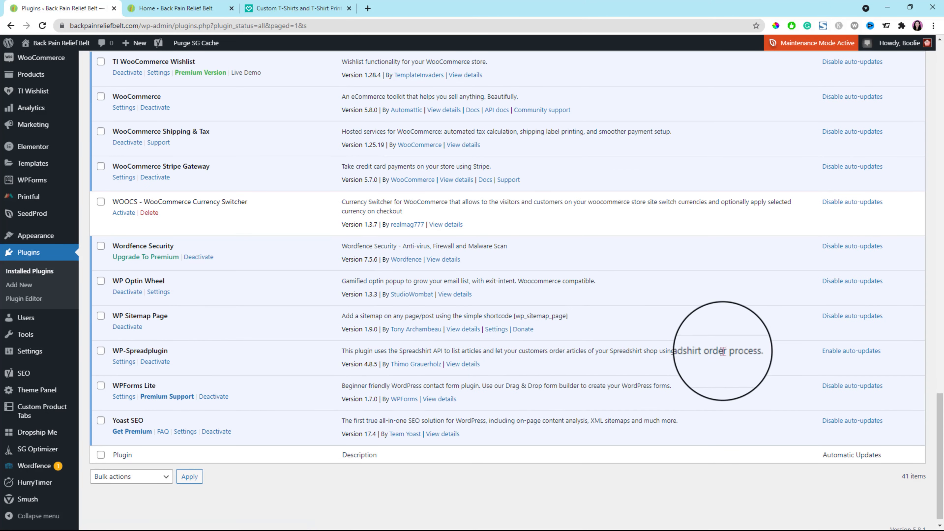
{"action": "left_click", "coordinate": [841, 353]}
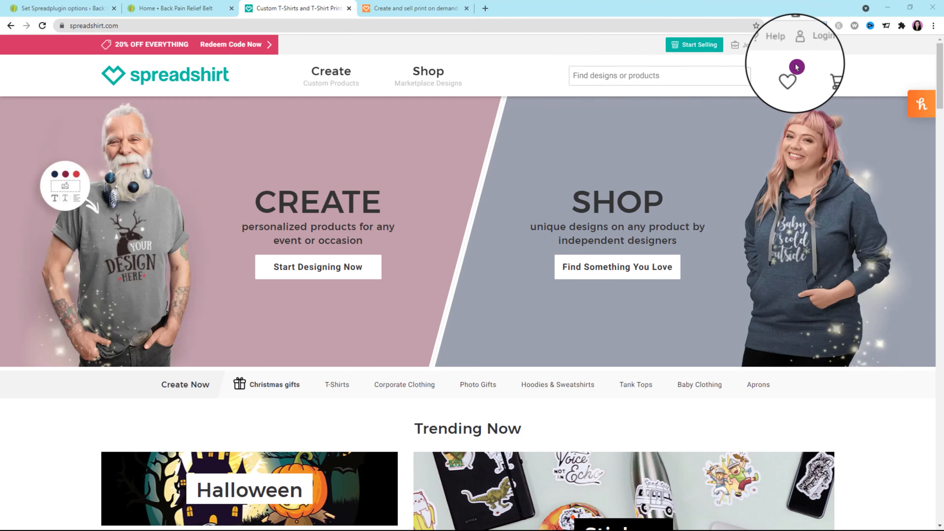
Step: Switch to the Spreadshirt site and open the Spreadshop registration form from its selling page and from the Spreadshop homepage
{"action": "left_click", "coordinate": [699, 49]}
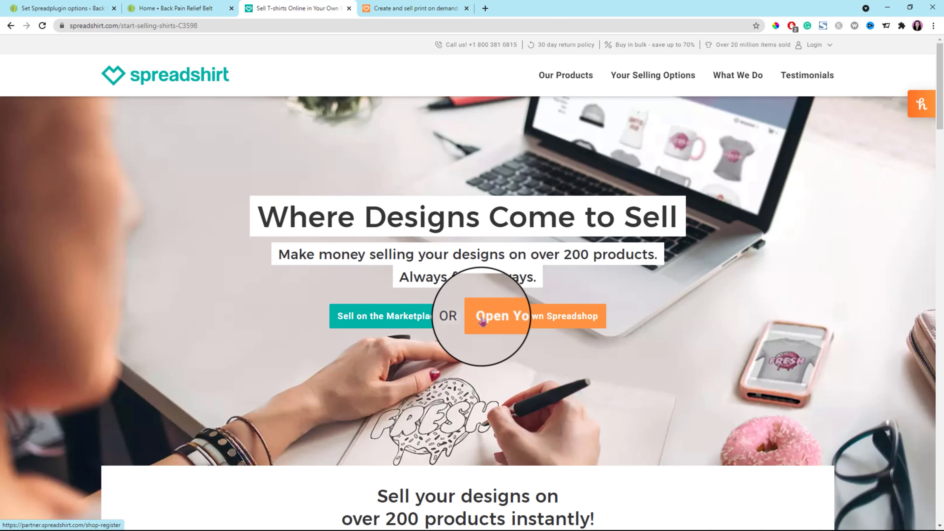
{"action": "left_click", "coordinate": [539, 318]}
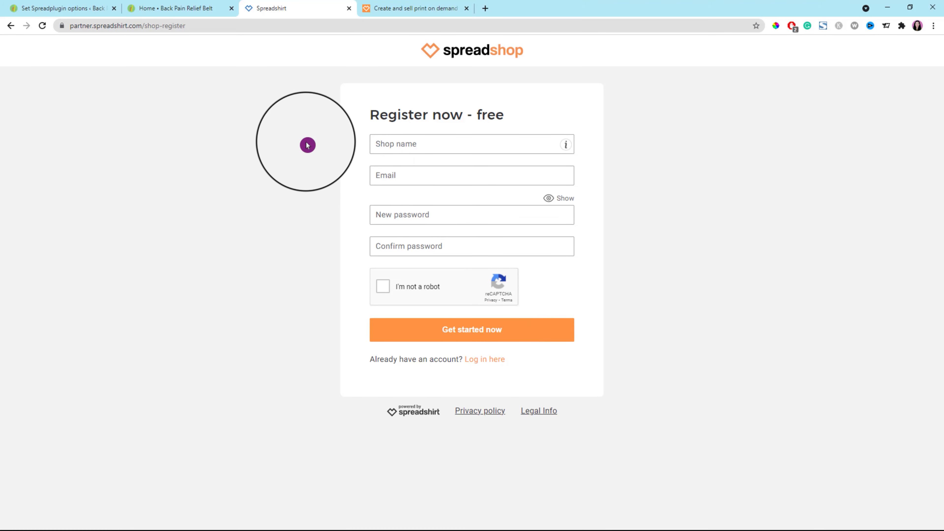
{"action": "left_click", "coordinate": [428, 8]}
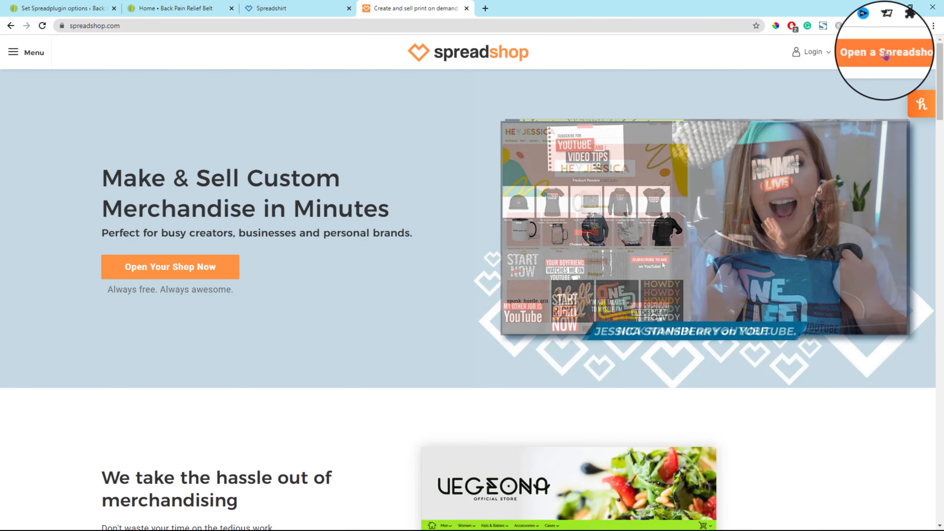
{"action": "left_click", "coordinate": [886, 54]}
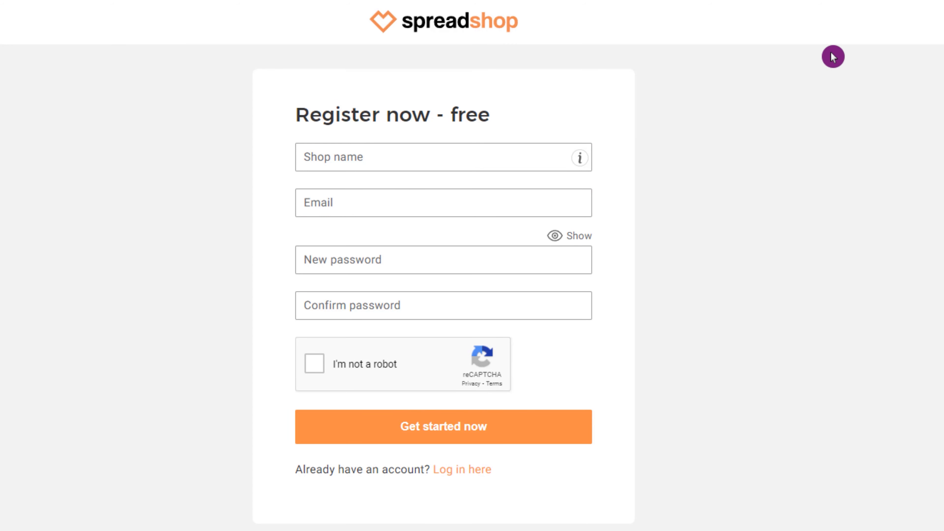
Step: Register the shop as "Doodling Web Designs" with the contact email and a confirmed account password, completing the robot check
{"action": "left_click", "coordinate": [474, 157]}
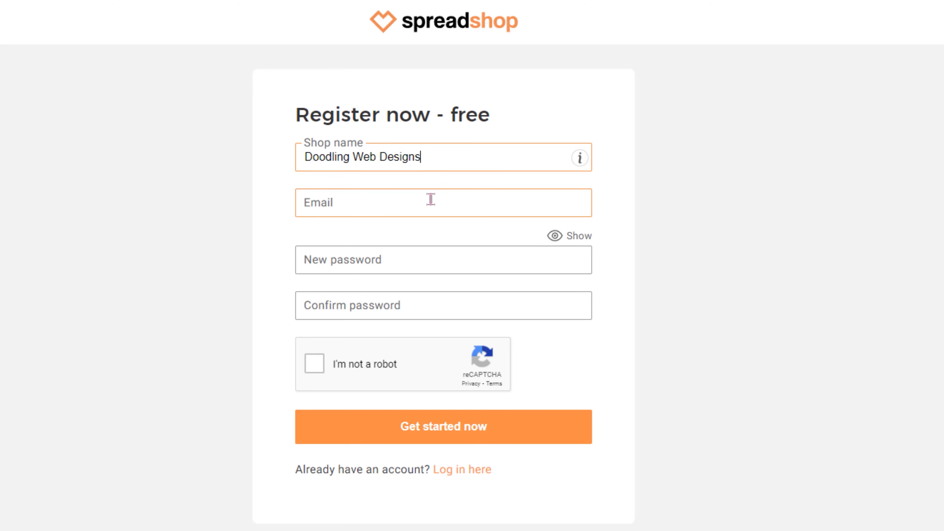
{"action": "left_click", "coordinate": [548, 258]}
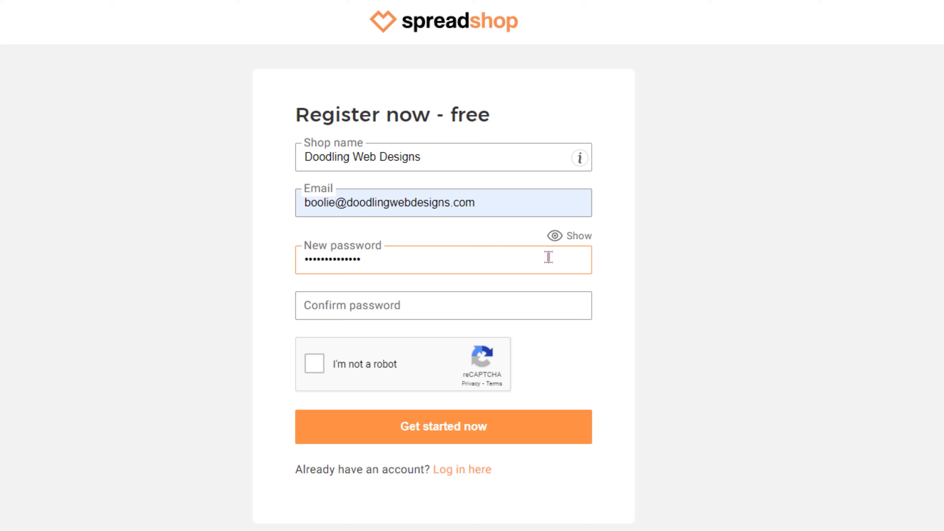
{"action": "key", "text": "Tab"}
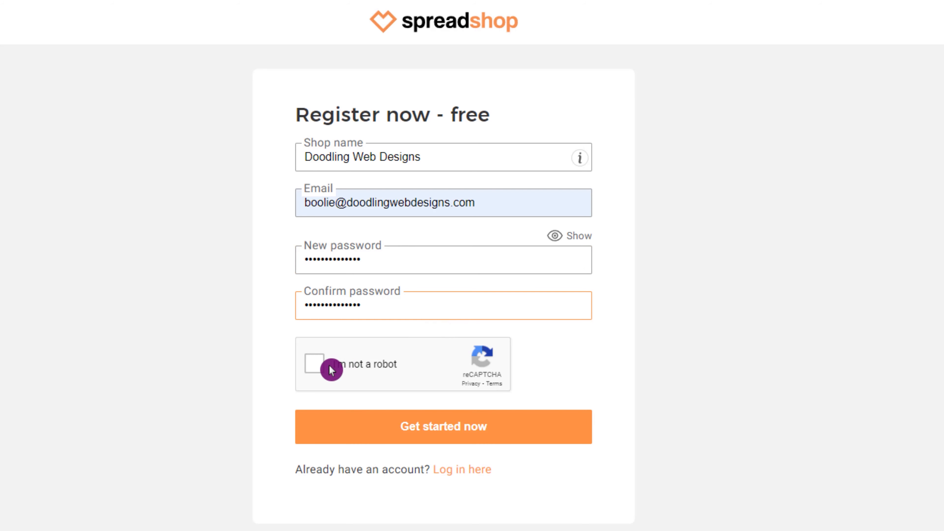
{"action": "left_click", "coordinate": [318, 367]}
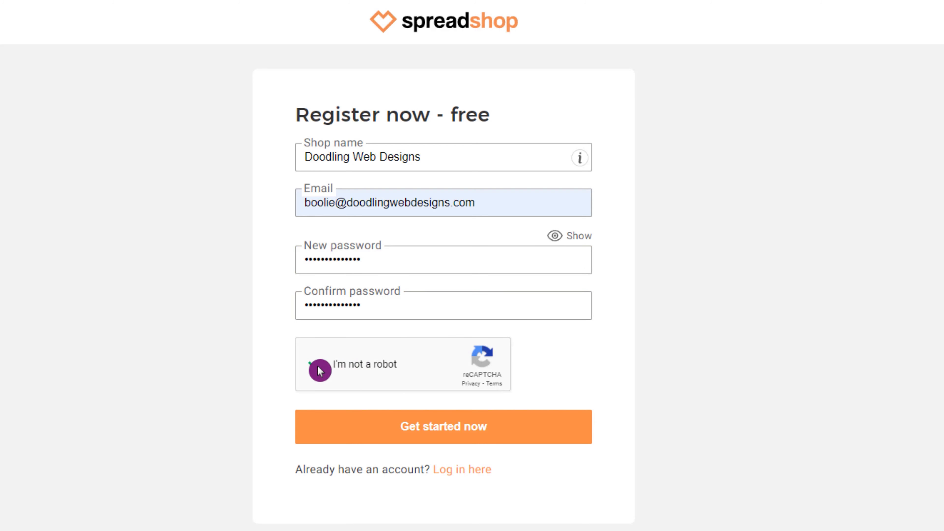
{"action": "left_click", "coordinate": [440, 429]}
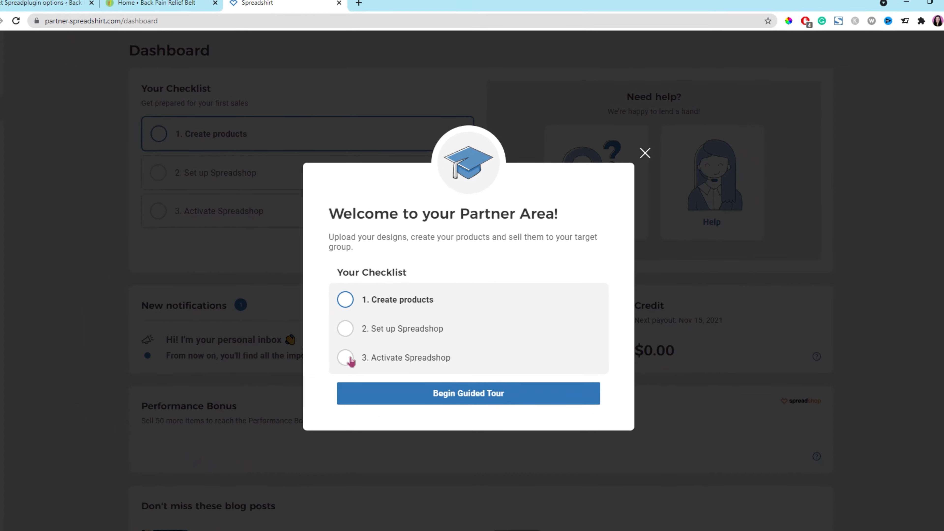
Step: Start the Partner Area guided tour and open the file chooser for uploading a design on the Designs page
{"action": "left_click", "coordinate": [483, 387]}
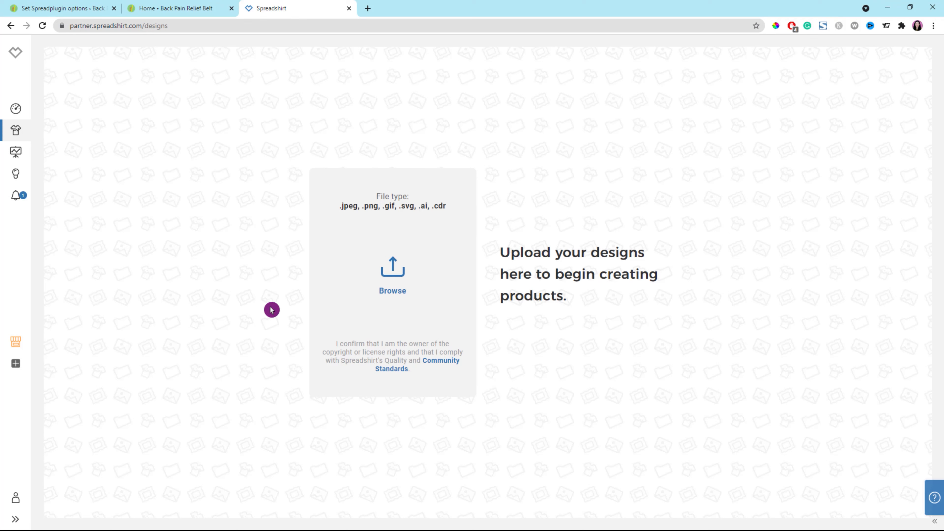
{"action": "left_click", "coordinate": [16, 109]}
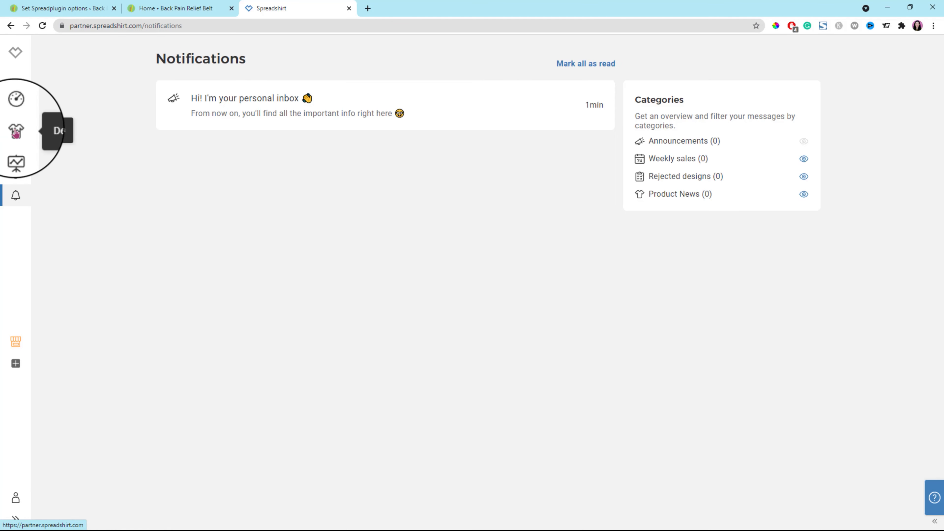
{"action": "left_click", "coordinate": [16, 132]}
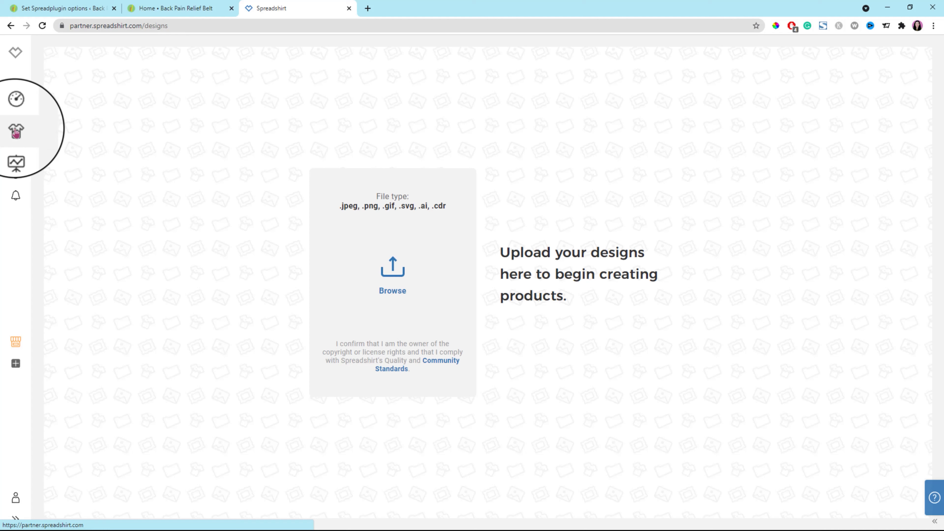
{"action": "left_click", "coordinate": [397, 278]}
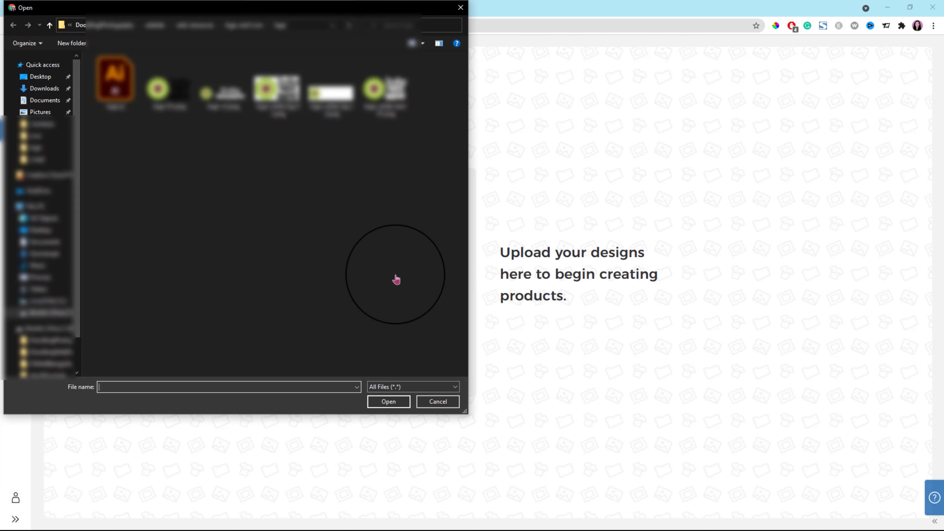
Step: Filter the transactions in the credit statistics by Design Price, from 11/4/21 to 11/5/21
{"action": "left_click", "coordinate": [17, 149]}
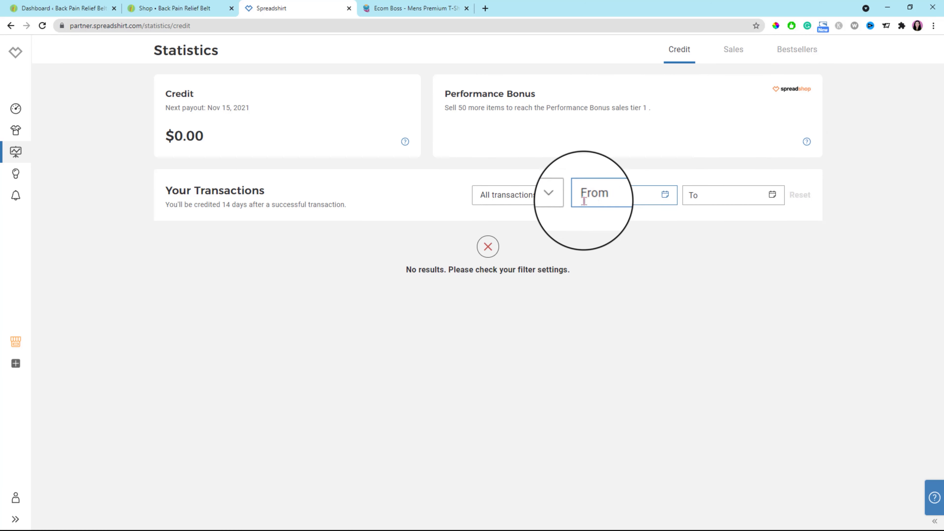
{"action": "left_click", "coordinate": [565, 197]}
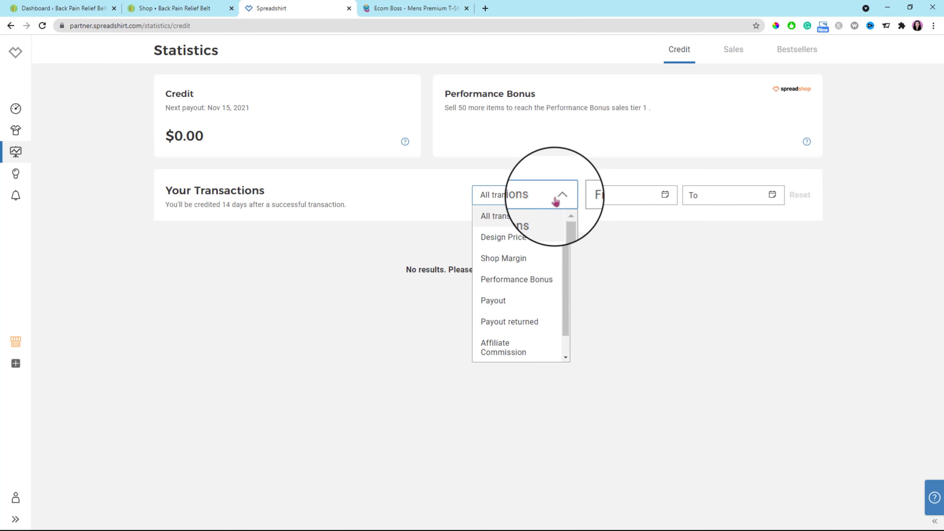
{"action": "left_click", "coordinate": [518, 241]}
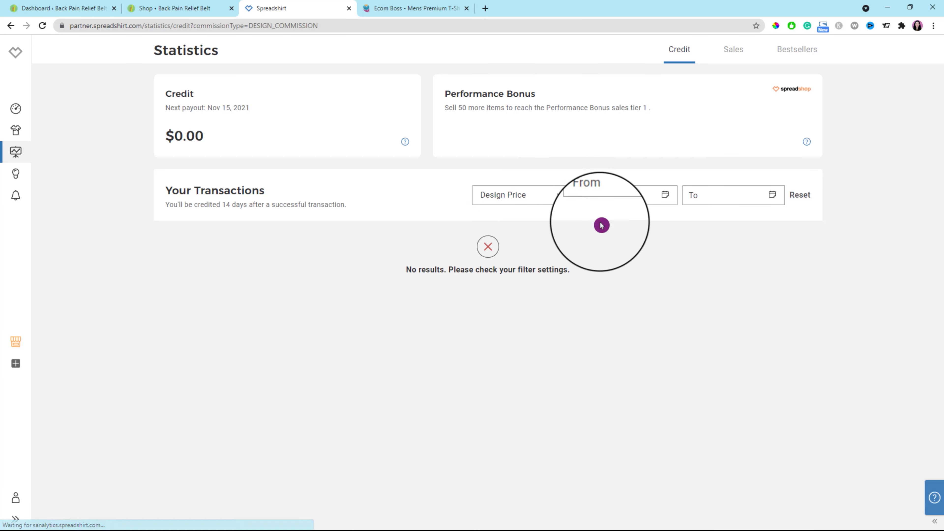
{"action": "left_click", "coordinate": [666, 194]}
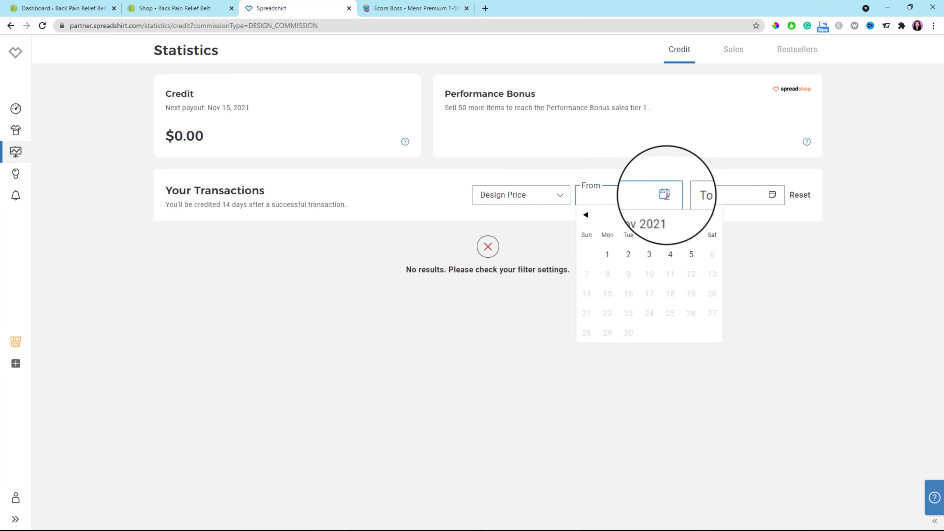
{"action": "left_click", "coordinate": [670, 254]}
{"action": "left_click", "coordinate": [775, 194]}
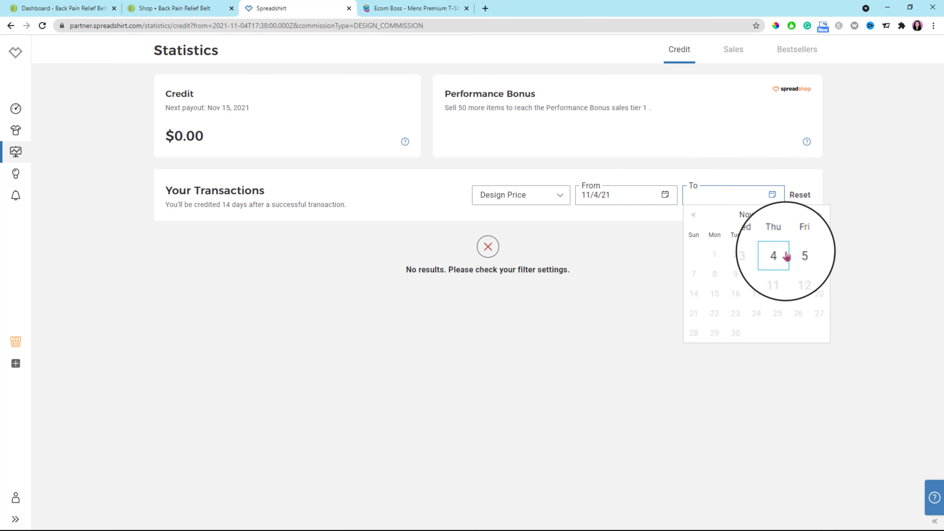
{"action": "left_click", "coordinate": [797, 256]}
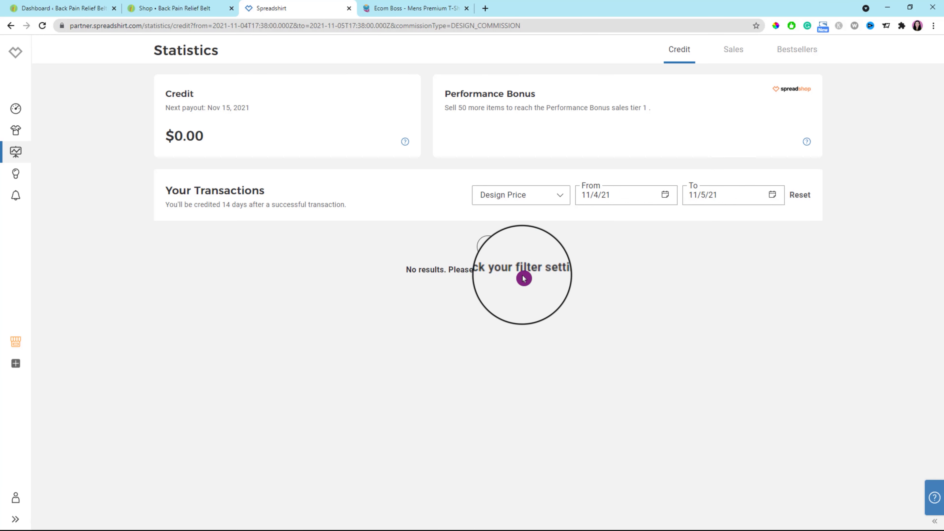
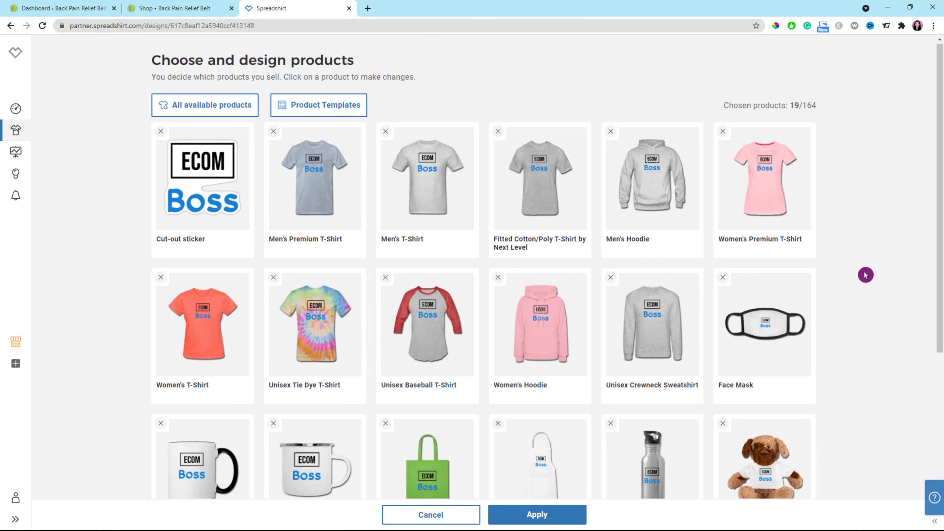
Step: Open the Men's Premium T-Shirt for adjustment, scale its design to about 7.01 × 6.97 in and move it slightly up
{"action": "scroll", "coordinate": [865, 275], "scroll_direction": "down", "scroll_amount": 3}
{"action": "scroll", "coordinate": [865, 275], "scroll_direction": "up", "scroll_amount": 3}
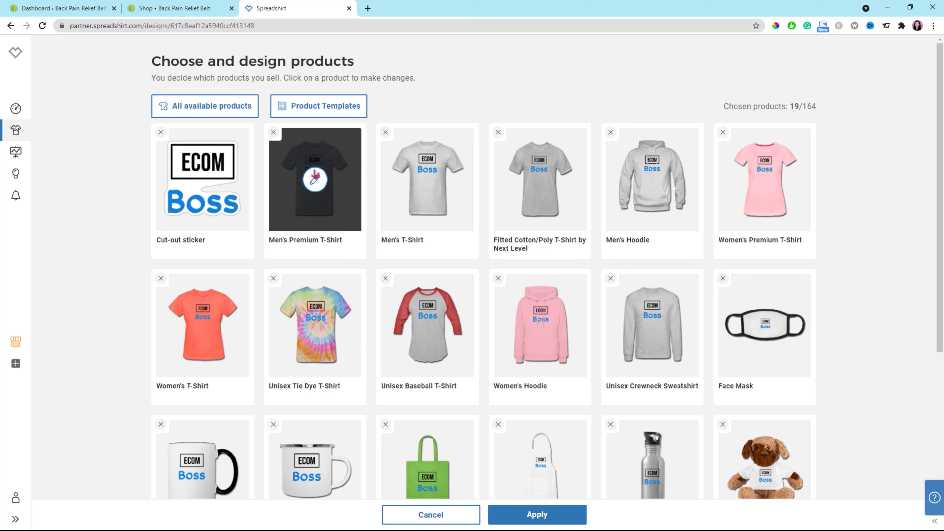
{"action": "left_click", "coordinate": [316, 181]}
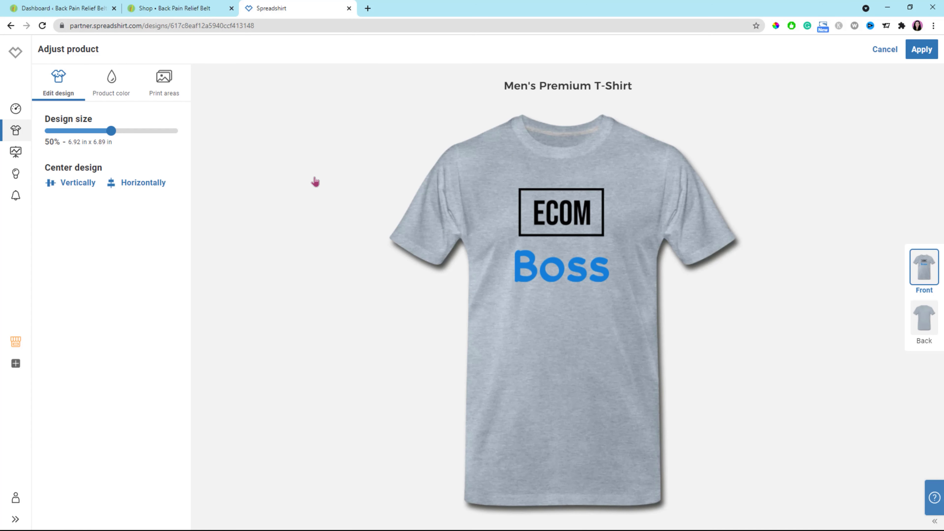
{"action": "mouse_move", "coordinate": [111, 131]}
{"action": "left_mouse_down"}
{"action": "mouse_move", "coordinate": [86, 131]}
{"action": "mouse_move", "coordinate": [112, 138]}
{"action": "left_mouse_up"}
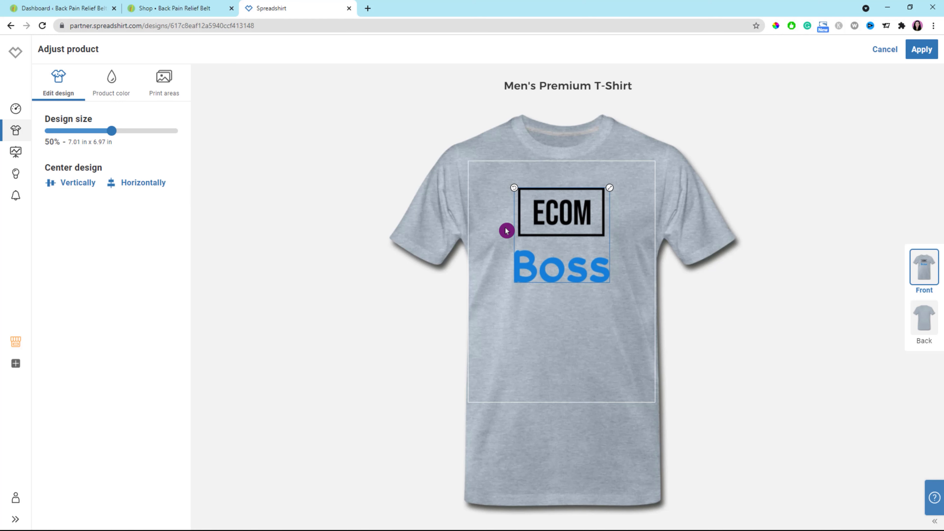
{"action": "mouse_move", "coordinate": [563, 218]}
{"action": "left_mouse_down"}
{"action": "mouse_move", "coordinate": [559, 201]}
{"action": "mouse_move", "coordinate": [559, 220]}
{"action": "mouse_move", "coordinate": [559, 212]}
{"action": "left_mouse_up"}
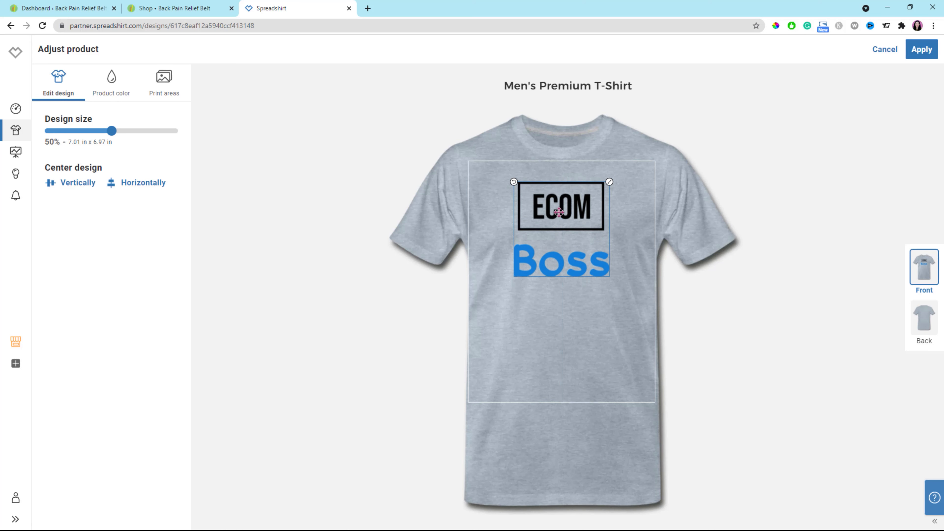
Step: Center the shirt's design vertically, then move it back up to the chest and check the shirt's back and front
{"action": "left_click", "coordinate": [77, 195]}
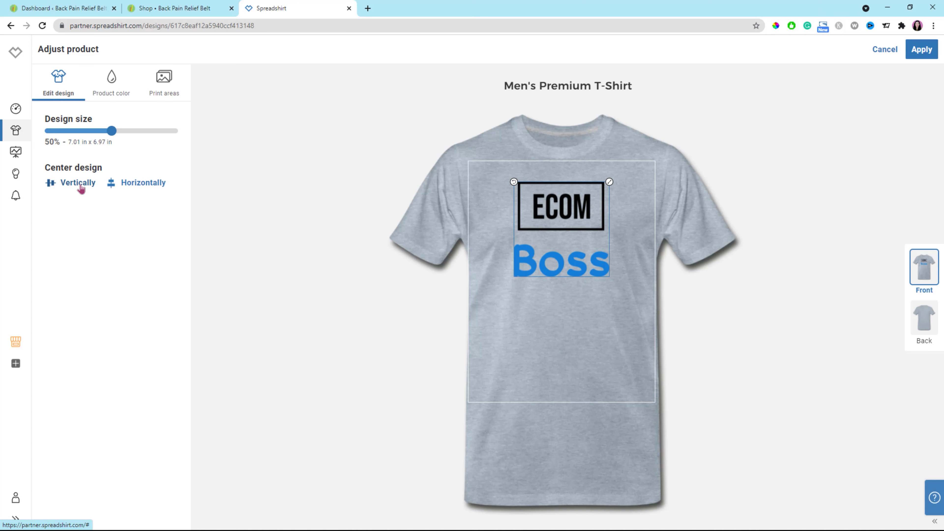
{"action": "left_click", "coordinate": [81, 188]}
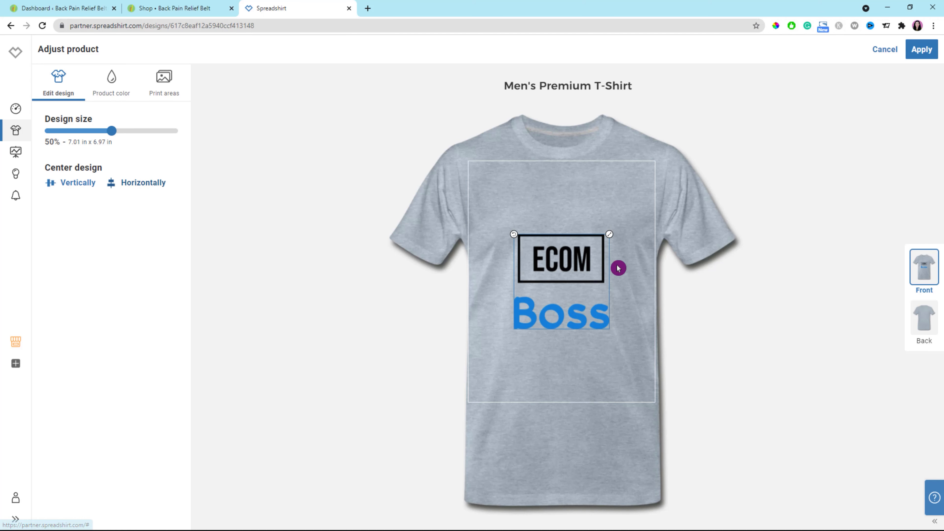
{"action": "left_click_drag", "start_coordinate": [564, 267], "coordinate": [563, 206]}
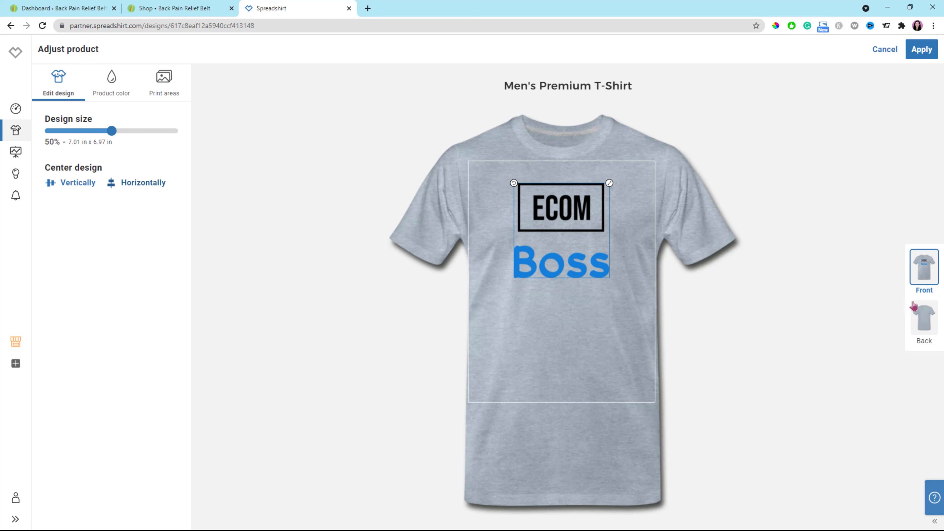
{"action": "left_click", "coordinate": [929, 324]}
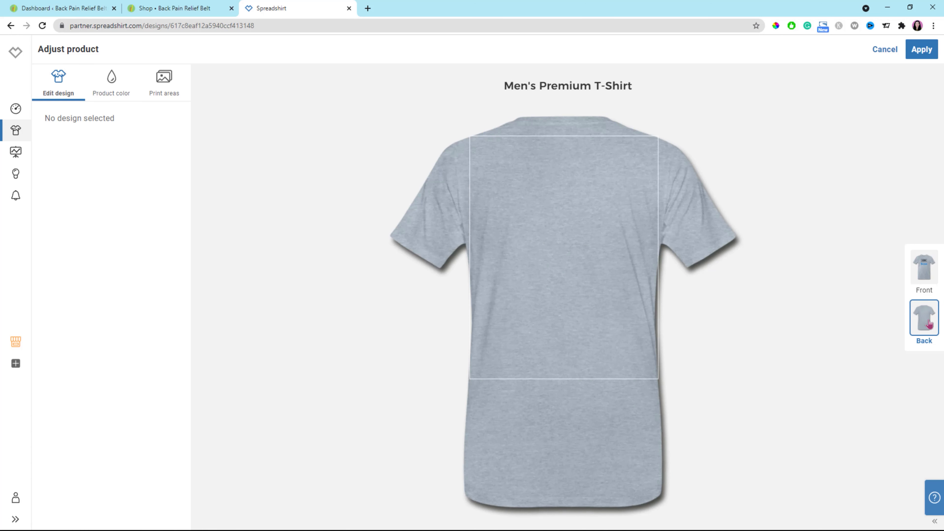
{"action": "left_click", "coordinate": [927, 272]}
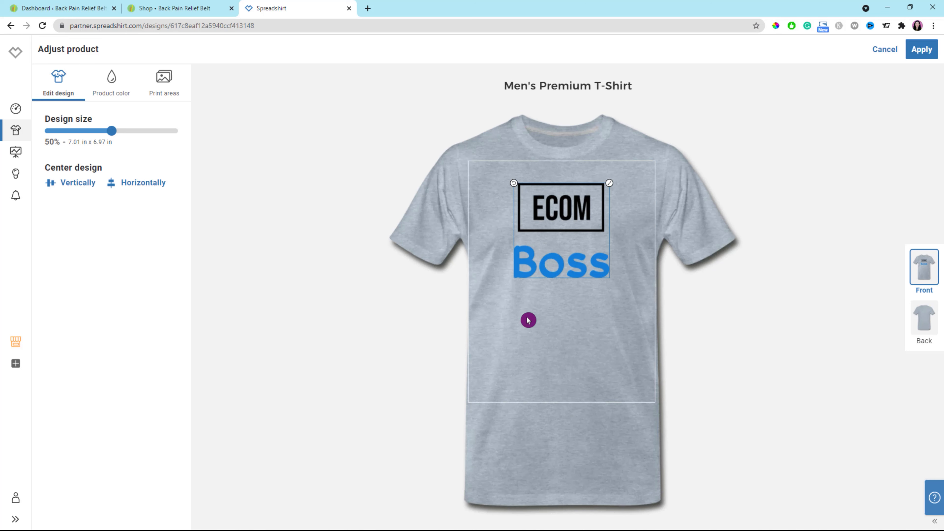
Step: Set the default display color of the Men's Premium T-Shirt to yellow after trying kelly green
{"action": "left_click", "coordinate": [113, 89]}
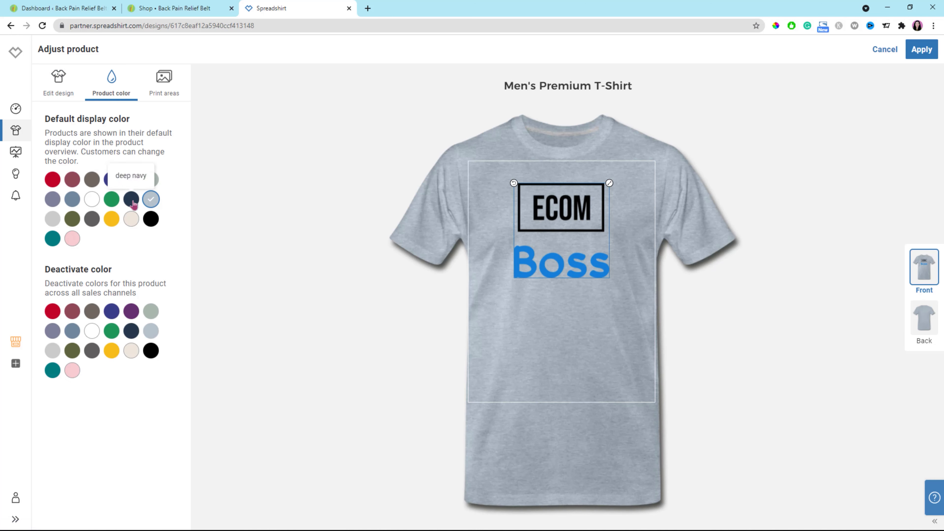
{"action": "left_click", "coordinate": [112, 200]}
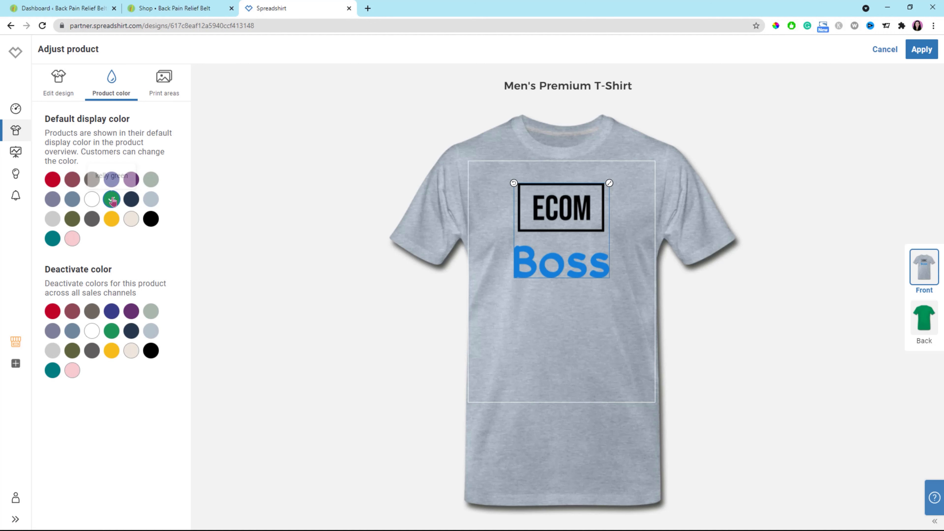
{"action": "left_click", "coordinate": [112, 221]}
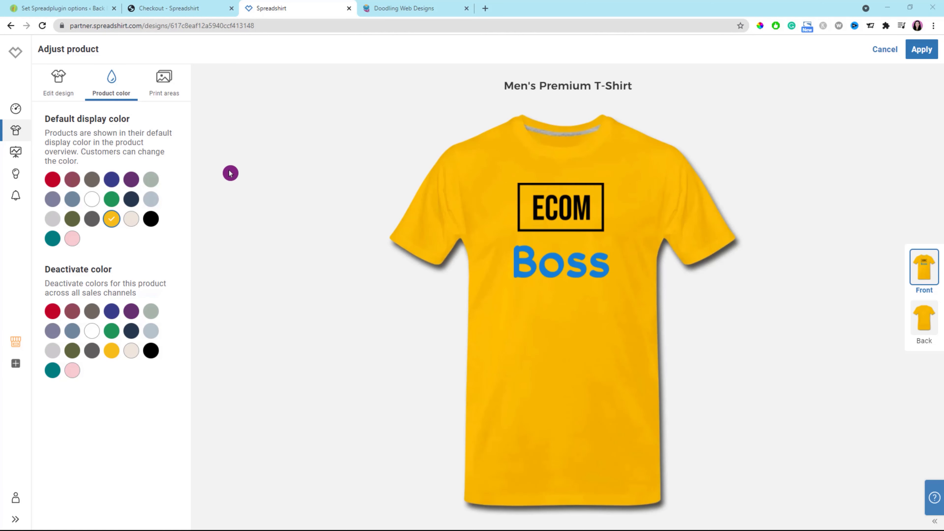
Step: Deactivate the royal blue, grayish purple and pale blue shirt colors while previewing the design on other colors
{"action": "left_click", "coordinate": [121, 313]}
{"action": "left_click", "coordinate": [54, 201]}
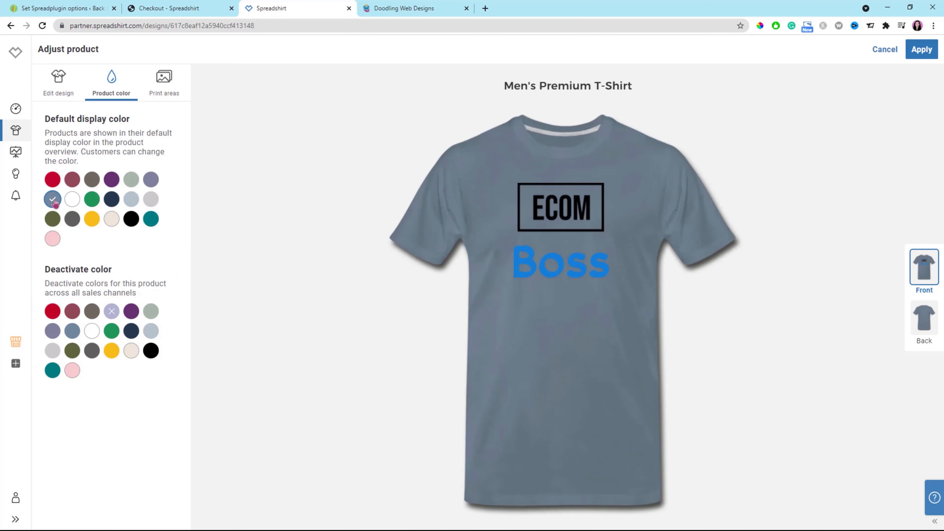
{"action": "left_click", "coordinate": [92, 219]}
{"action": "left_click", "coordinate": [53, 332]}
{"action": "left_click", "coordinate": [74, 200]}
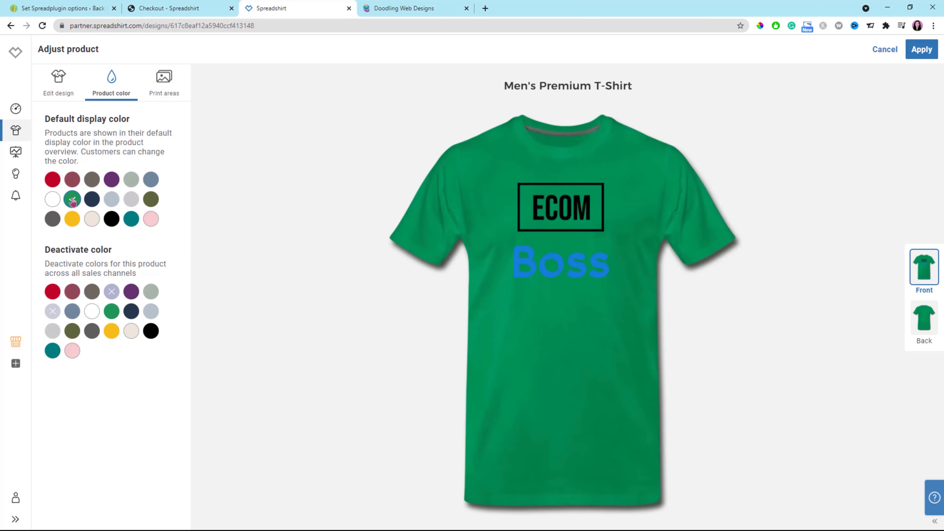
{"action": "left_click", "coordinate": [151, 201]}
{"action": "left_click", "coordinate": [151, 179]}
{"action": "left_click", "coordinate": [151, 311]}
{"action": "left_click", "coordinate": [91, 199]}
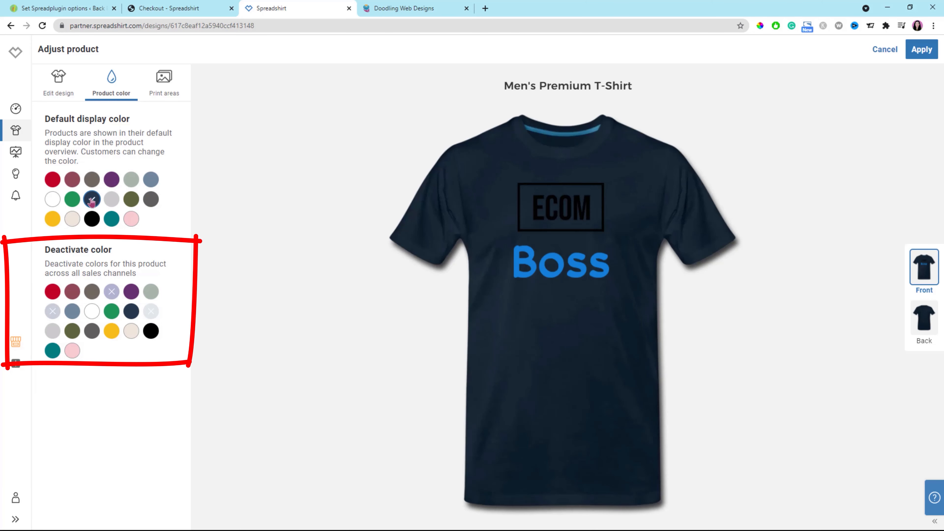
Step: Deactivate the deep navy, pink and black shirt colors, previewing the design on the remaining display colors
{"action": "left_click", "coordinate": [132, 311]}
{"action": "left_click", "coordinate": [52, 218]}
{"action": "left_click", "coordinate": [151, 199]}
{"action": "left_click", "coordinate": [111, 219]}
{"action": "left_click", "coordinate": [72, 351]}
{"action": "left_click", "coordinate": [151, 331]}
{"action": "left_click", "coordinate": [73, 218]}
{"action": "left_click", "coordinate": [72, 179]}
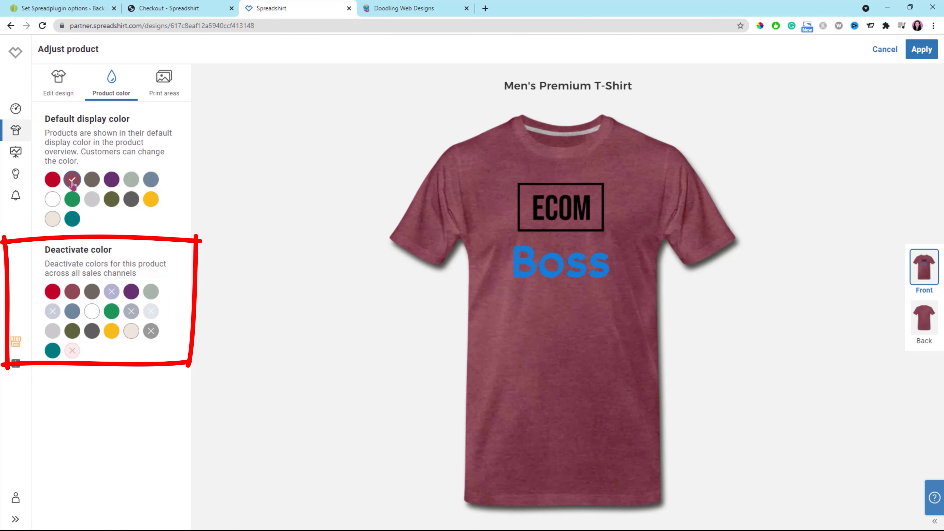
Step: Deactivate the purple and charcoal gray shirt colors and compare the design on white, olive and burgundy
{"action": "left_click", "coordinate": [112, 180]}
{"action": "left_click", "coordinate": [131, 291]}
{"action": "left_click", "coordinate": [151, 179]}
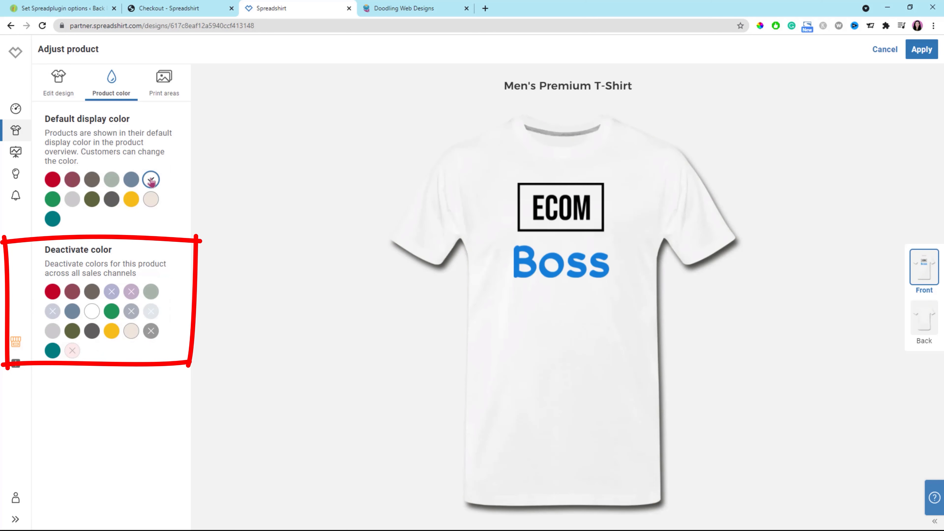
{"action": "left_click", "coordinate": [111, 199]}
{"action": "left_click", "coordinate": [92, 331]}
{"action": "left_click", "coordinate": [91, 200]}
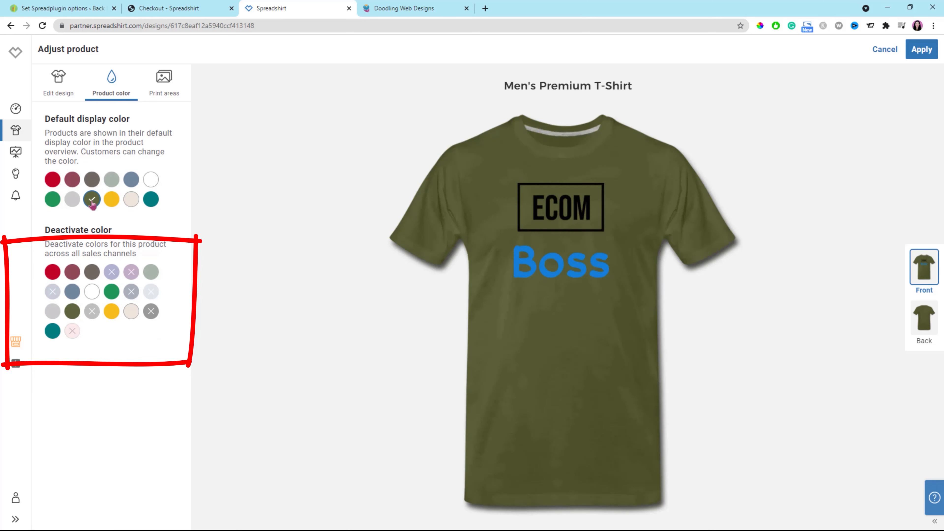
{"action": "left_click", "coordinate": [111, 179]}
{"action": "left_click", "coordinate": [111, 199]}
{"action": "left_click", "coordinate": [72, 179]}
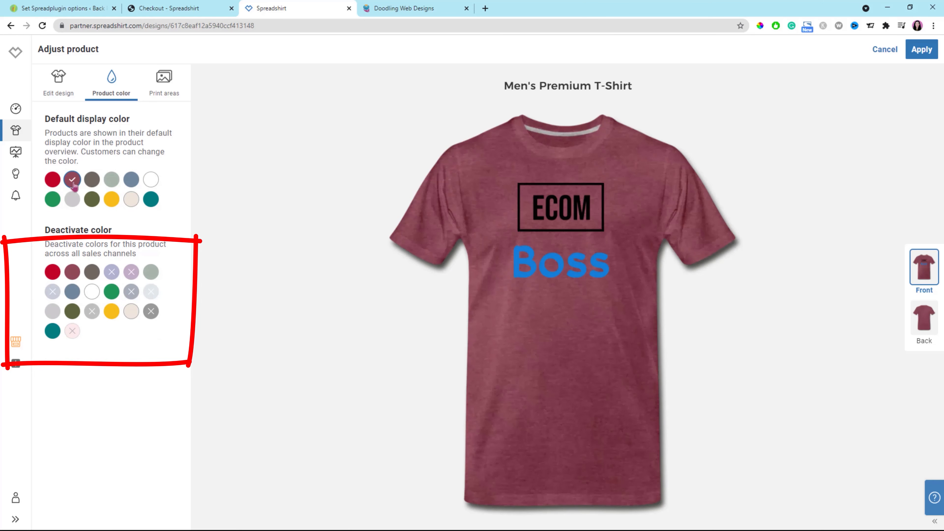
Step: Deactivate the red, brownish gray and teal shirt colors, previewing the design on the remaining colors
{"action": "left_click", "coordinate": [52, 272]}
{"action": "left_click", "coordinate": [72, 179]}
{"action": "left_click", "coordinate": [91, 200]}
{"action": "left_click", "coordinate": [92, 272]}
{"action": "left_click", "coordinate": [112, 200]}
{"action": "left_click", "coordinate": [72, 200]}
{"action": "left_click", "coordinate": [52, 331]}
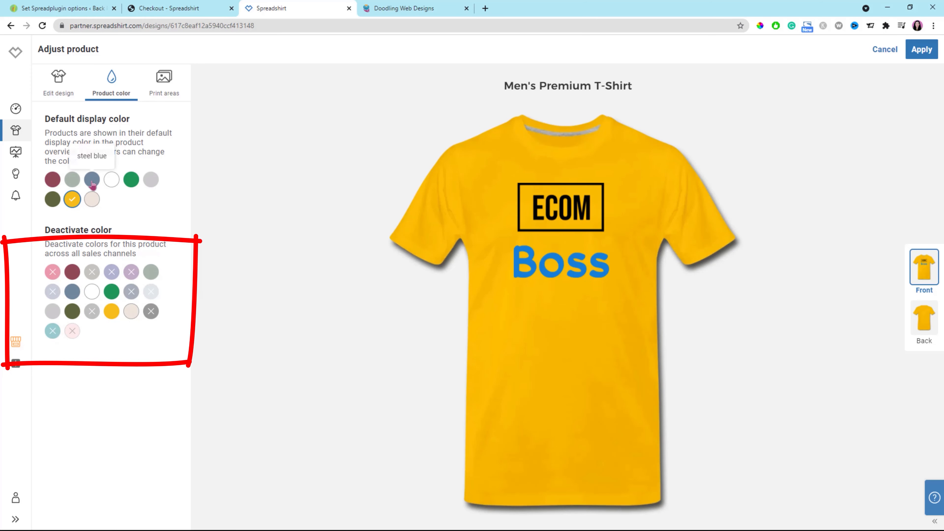
Step: Deactivate the green, cream and steel blue shirt colors while previewing the design, keeping yellow as the display color
{"action": "left_click", "coordinate": [130, 179]}
{"action": "left_click", "coordinate": [112, 291]}
{"action": "left_click", "coordinate": [72, 199]}
{"action": "left_click", "coordinate": [151, 179]}
{"action": "left_click", "coordinate": [130, 179]}
{"action": "left_click", "coordinate": [72, 199]}
{"action": "left_click", "coordinate": [131, 311]}
{"action": "left_click", "coordinate": [72, 179]}
{"action": "left_click", "coordinate": [92, 179]}
{"action": "left_click", "coordinate": [73, 291]}
{"action": "left_click", "coordinate": [66, 201]}
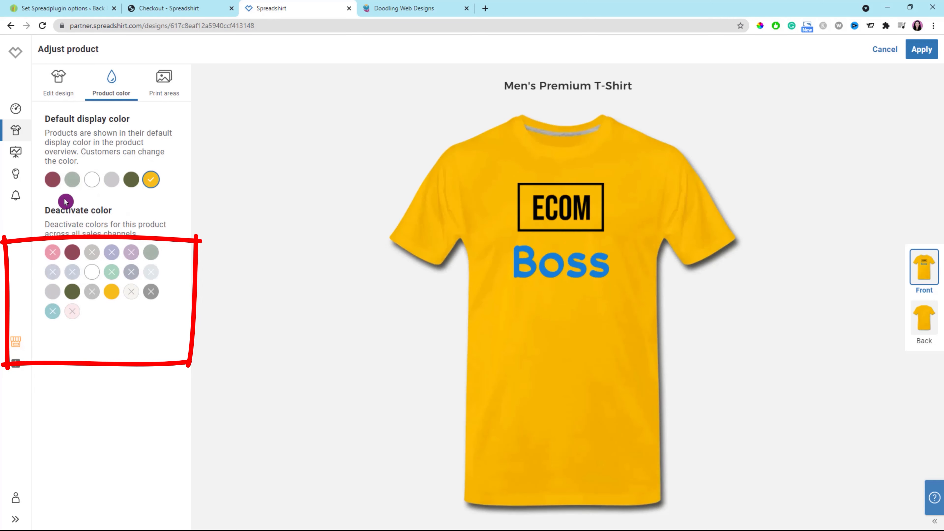
Step: Preview the remaining shirt colors, deactivate olive and apply the color changes with yellow as the default
{"action": "left_click", "coordinate": [52, 180]}
{"action": "left_click", "coordinate": [112, 181]}
{"action": "left_click", "coordinate": [91, 181]}
{"action": "left_click", "coordinate": [131, 181]}
{"action": "left_click", "coordinate": [72, 181]}
{"action": "left_click", "coordinate": [151, 180]}
{"action": "left_click", "coordinate": [72, 291]}
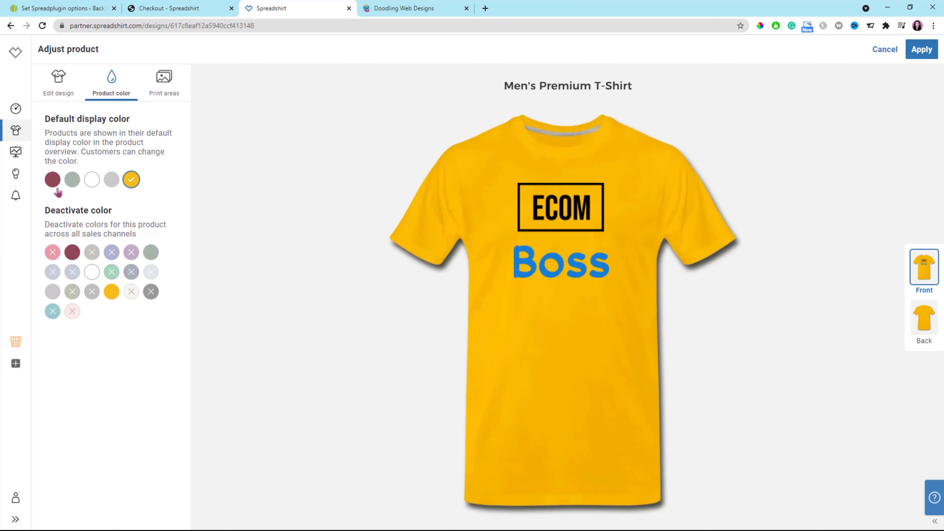
{"action": "left_click", "coordinate": [922, 49]}
{"action": "left_click", "coordinate": [543, 515]}
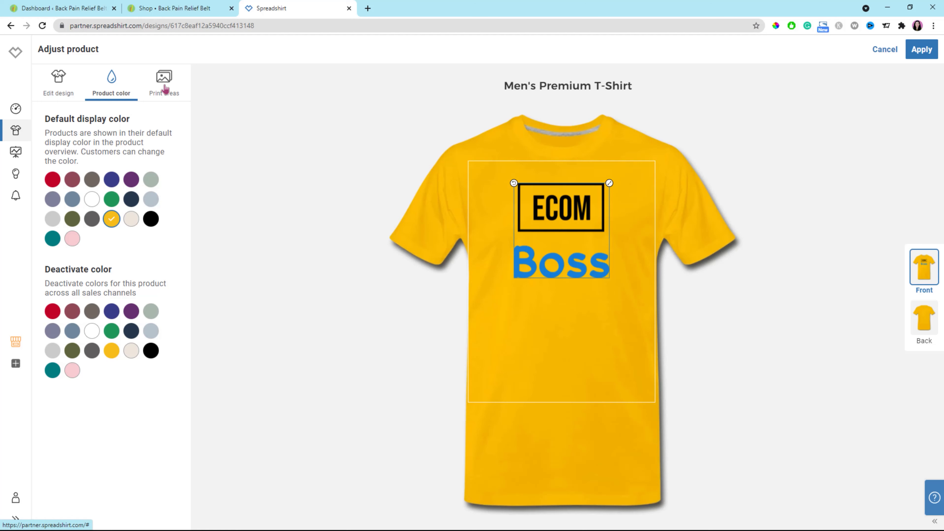
Step: Check the shirt's print areas and apply the adjustments to the Men's Premium T-Shirt
{"action": "left_click", "coordinate": [166, 89]}
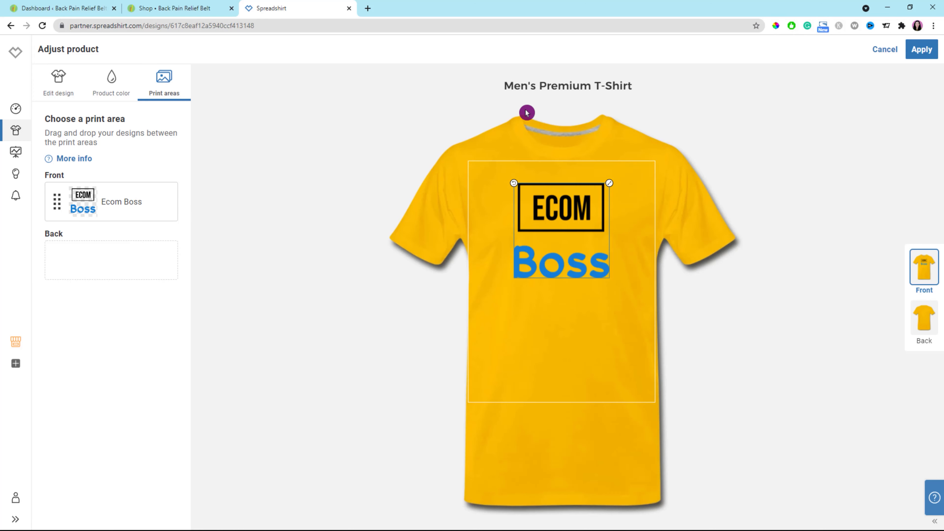
{"action": "left_click", "coordinate": [924, 53]}
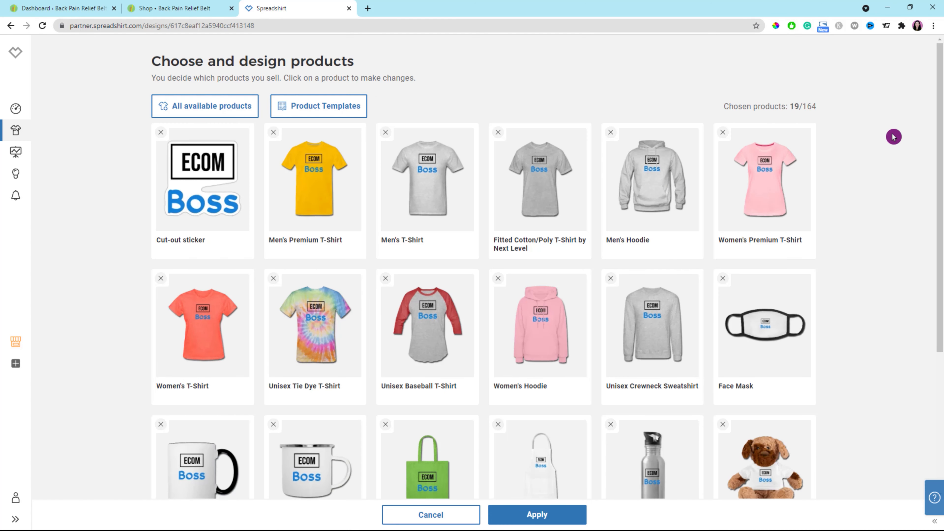
Step: Add the Unisex Colorblock Hoodie from all available products to the design's product selection and confirm it
{"action": "left_click", "coordinate": [219, 98]}
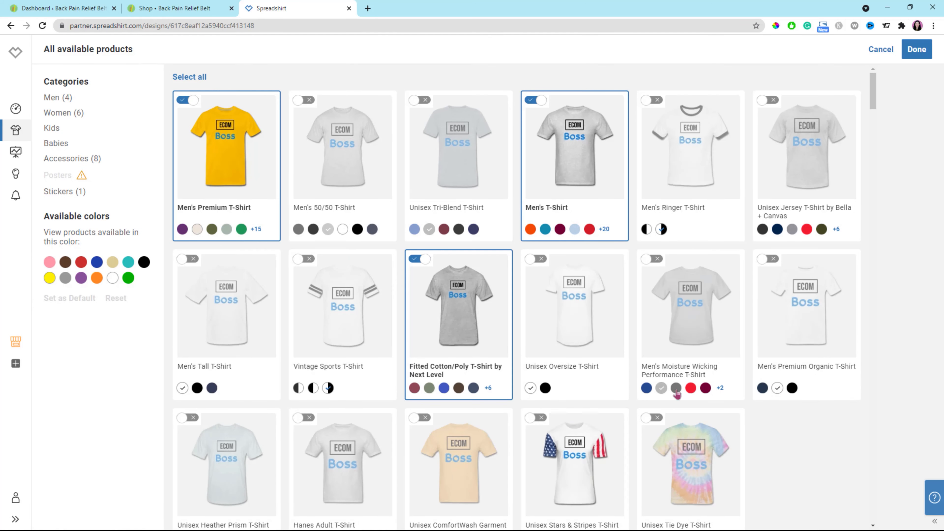
{"action": "scroll", "coordinate": [801, 436], "scroll_direction": "down", "scroll_amount": 3}
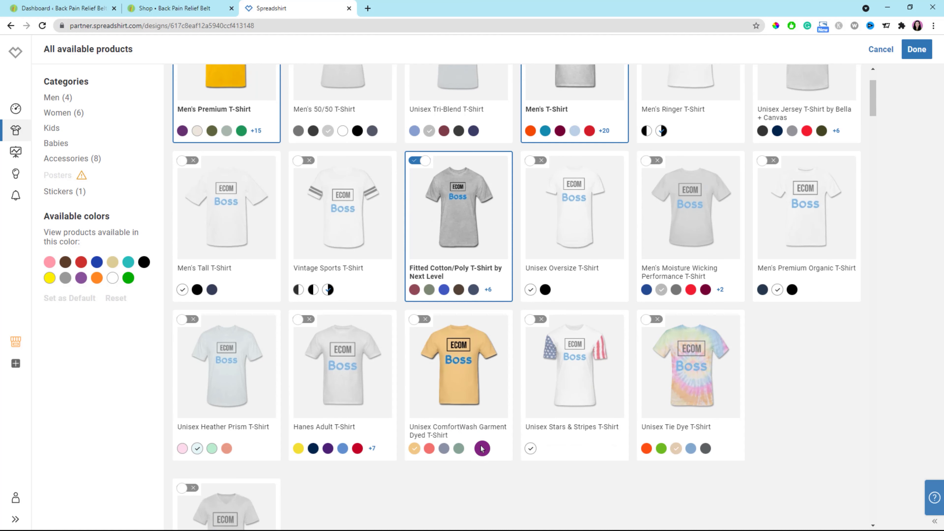
{"action": "scroll", "coordinate": [387, 459], "scroll_direction": "down", "scroll_amount": 4}
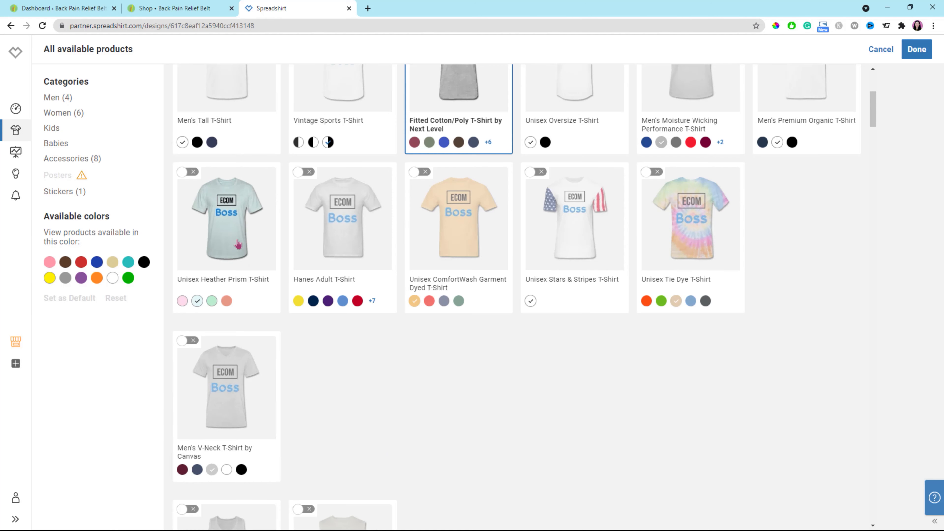
{"action": "scroll", "coordinate": [421, 373], "scroll_direction": "down", "scroll_amount": 9}
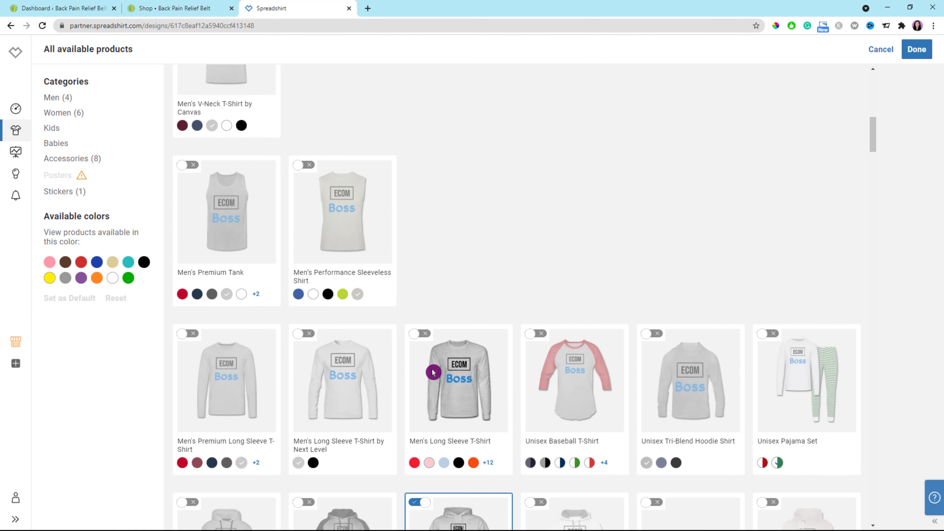
{"action": "scroll", "coordinate": [523, 263], "scroll_direction": "down", "scroll_amount": 1}
{"action": "scroll", "coordinate": [491, 281], "scroll_direction": "down", "scroll_amount": 3}
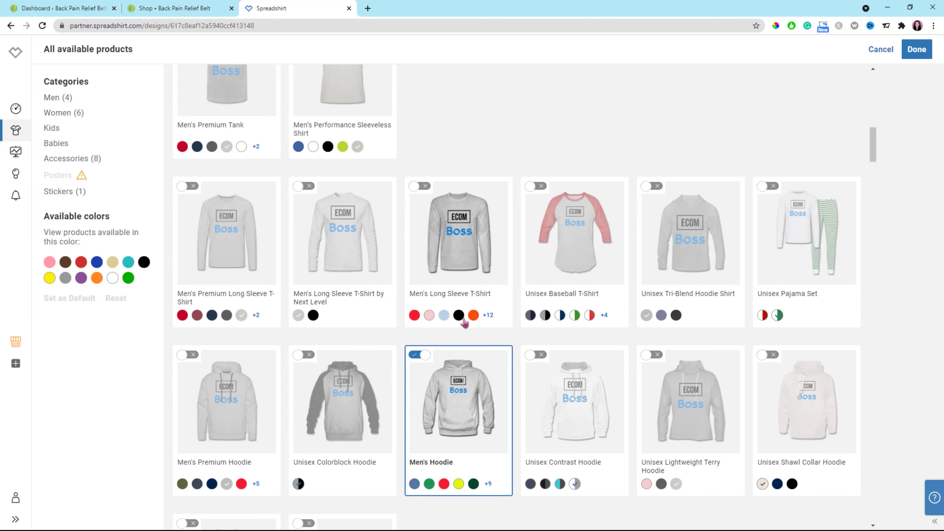
{"action": "scroll", "coordinate": [465, 323], "scroll_direction": "down", "scroll_amount": 1}
{"action": "scroll", "coordinate": [383, 368], "scroll_direction": "down", "scroll_amount": 2}
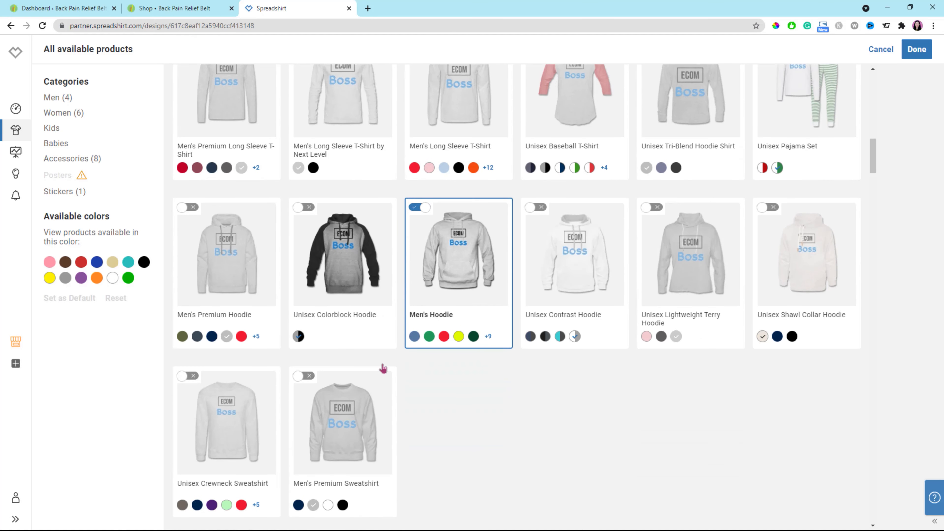
{"action": "left_click", "coordinate": [329, 322]}
{"action": "left_click", "coordinate": [299, 208]}
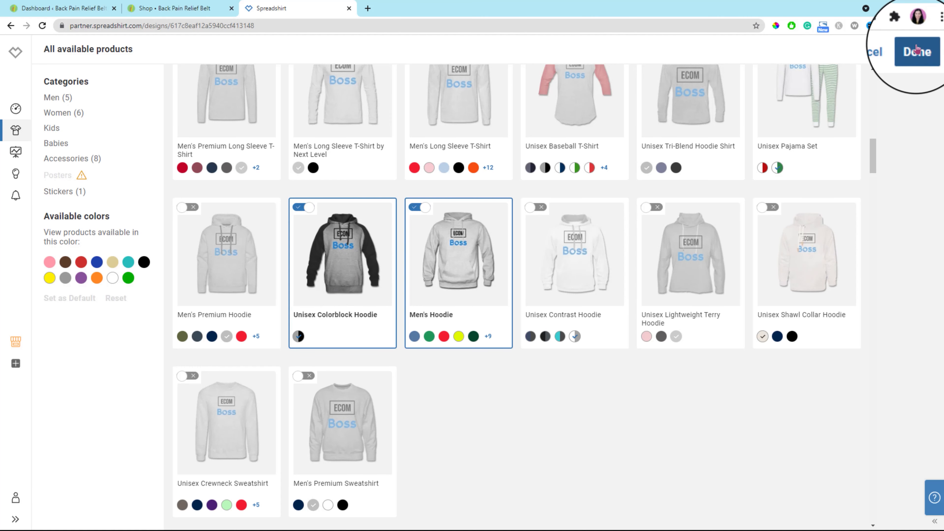
{"action": "left_click", "coordinate": [918, 54]}
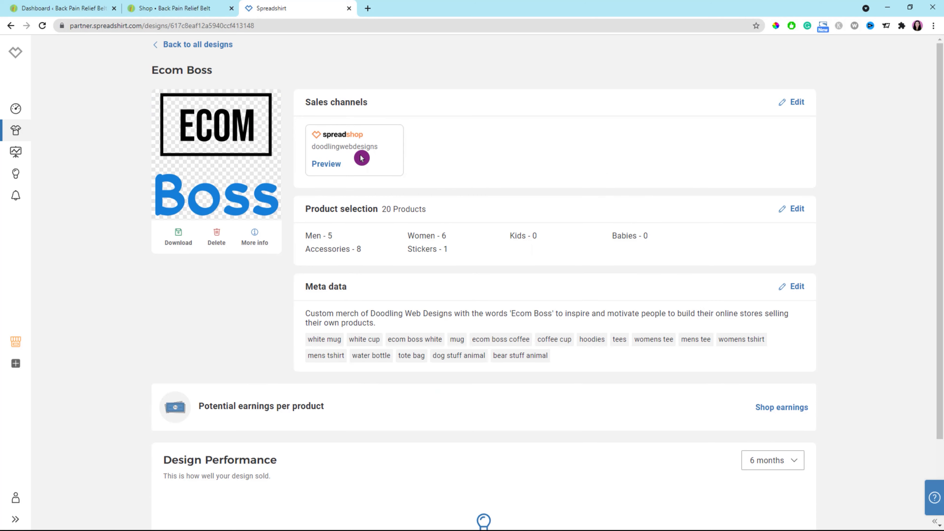
Step: Edit the Ecom Boss design's sales channels, switching Spreadshop off and back on, and apply the selection
{"action": "left_click", "coordinate": [793, 102]}
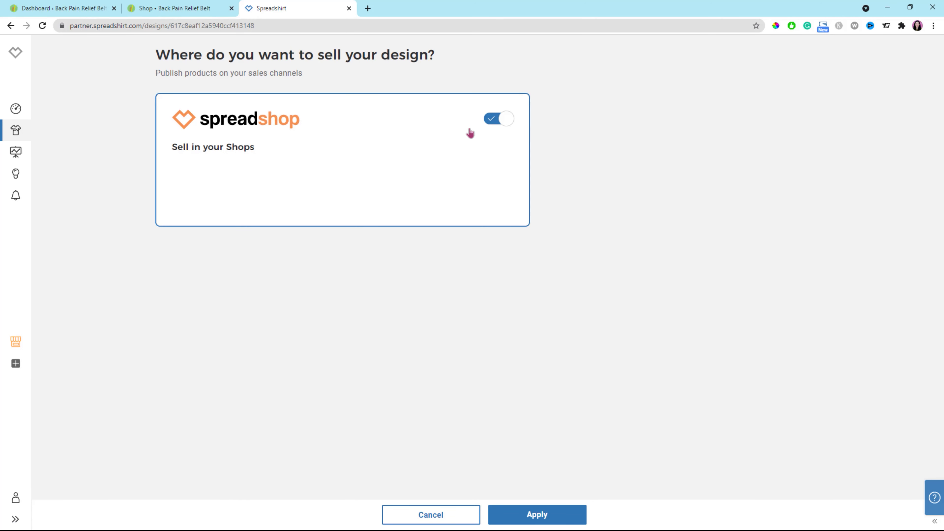
{"action": "left_click", "coordinate": [502, 120]}
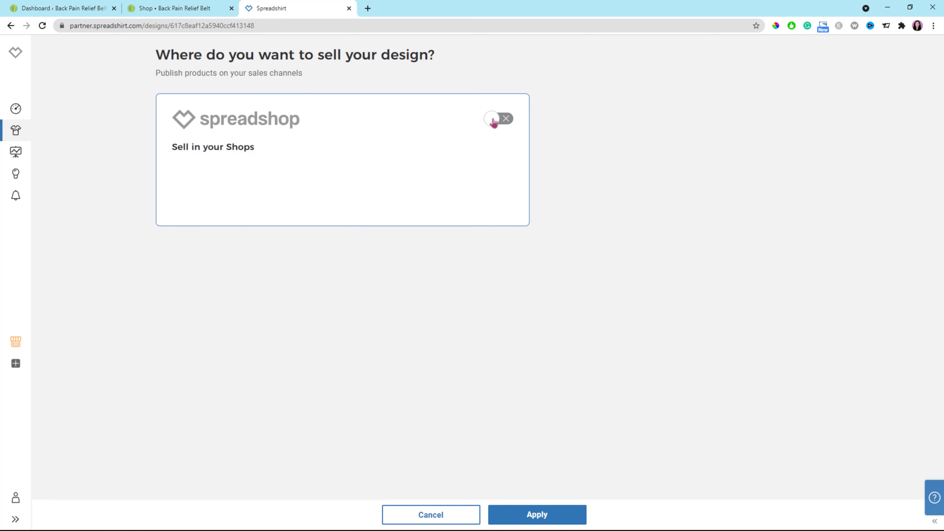
{"action": "left_click", "coordinate": [494, 122]}
{"action": "left_click", "coordinate": [542, 520]}
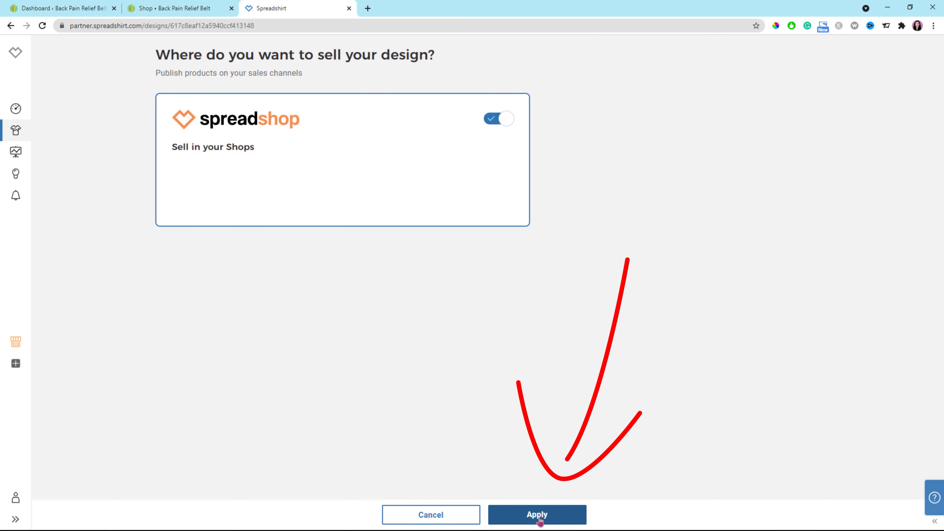
{"action": "left_click", "coordinate": [540, 520]}
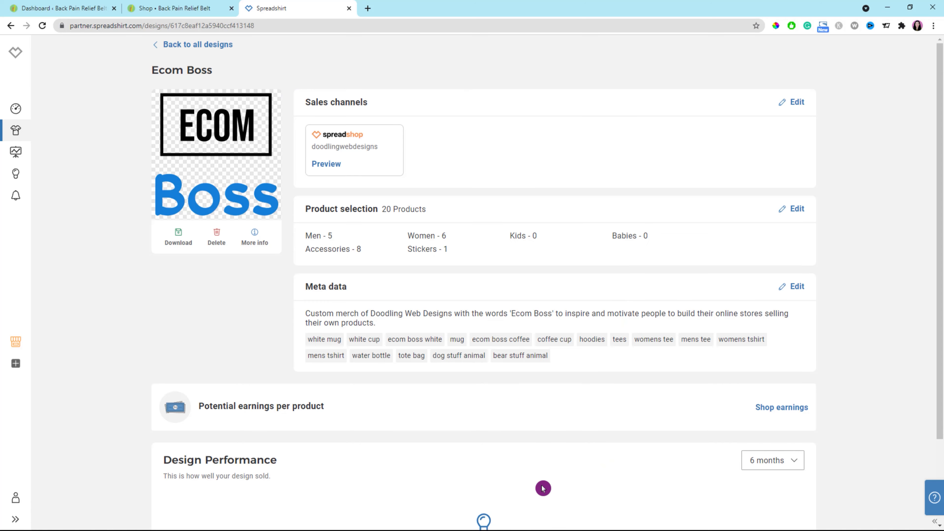
Step: Preview the Ecom Boss design in the Spreadshop and examine its product page, related products, size details and tags
{"action": "left_click", "coordinate": [327, 166]}
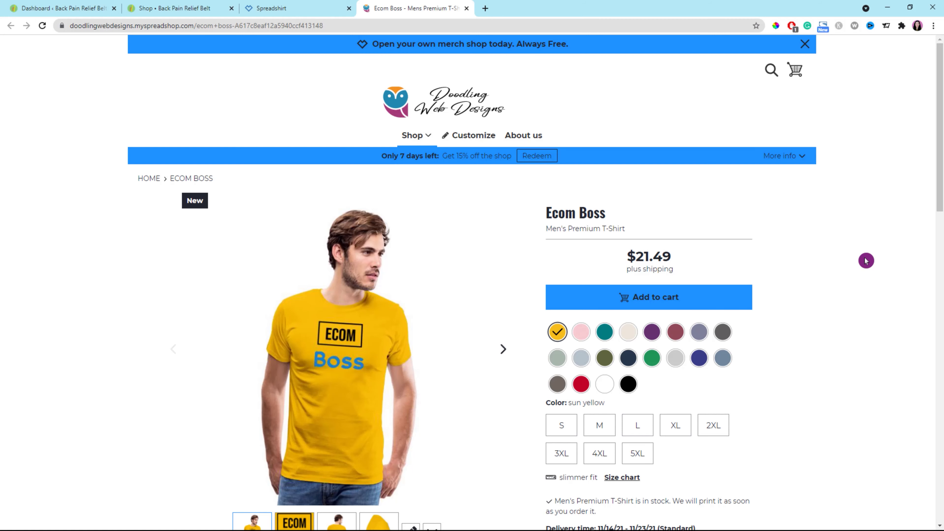
{"action": "scroll", "coordinate": [866, 261], "scroll_direction": "down", "scroll_amount": 5}
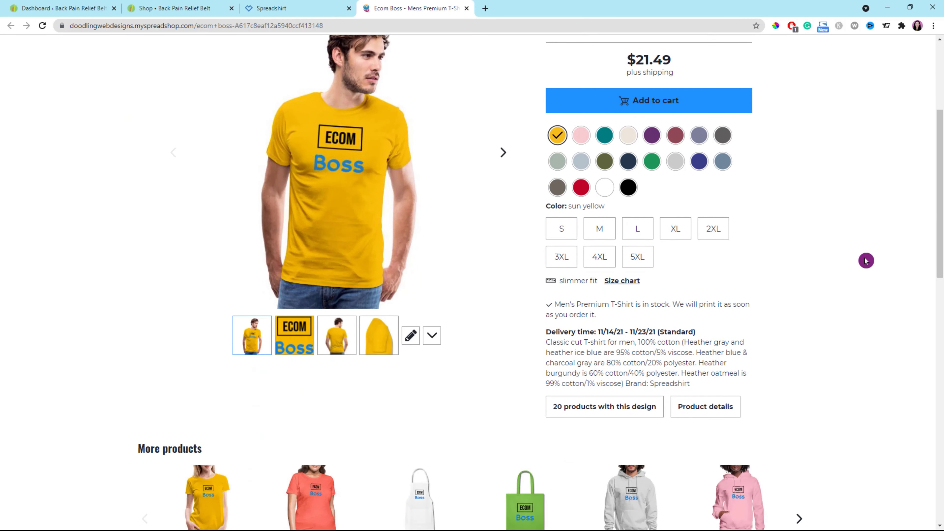
{"action": "scroll", "coordinate": [866, 261], "scroll_direction": "down", "scroll_amount": 7}
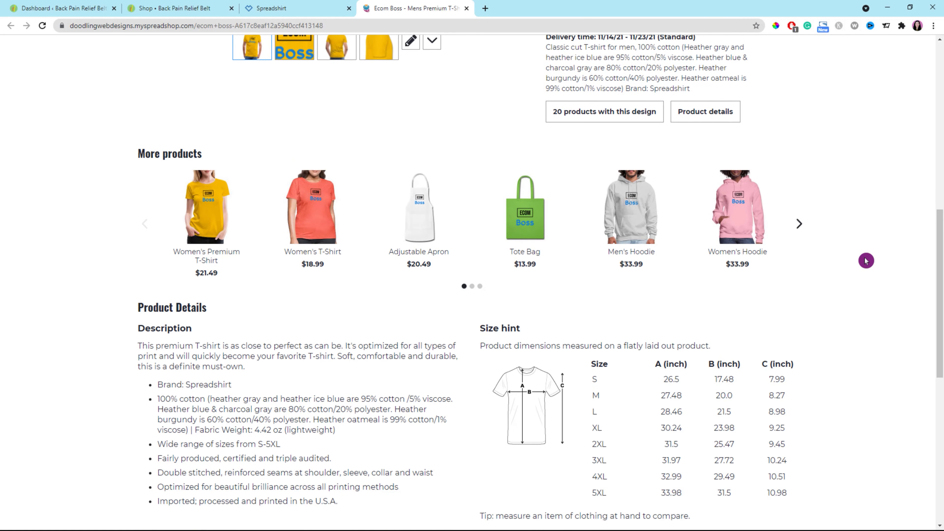
{"action": "scroll", "coordinate": [867, 261], "scroll_direction": "down", "scroll_amount": 10}
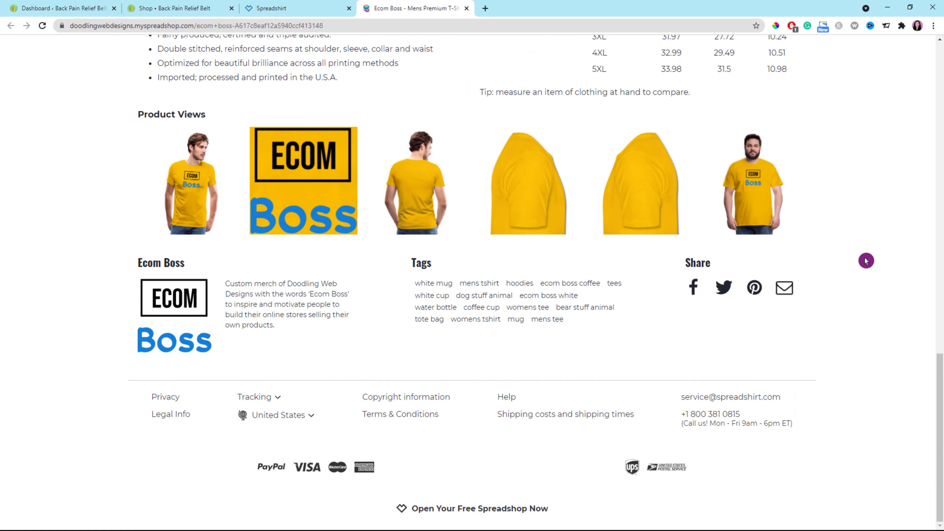
{"action": "scroll", "coordinate": [867, 261], "scroll_direction": "up", "scroll_amount": 20}
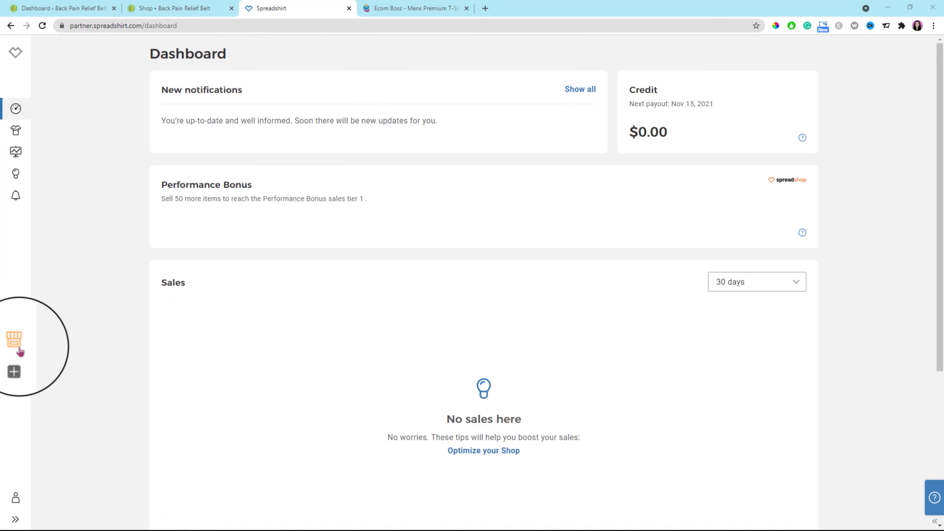
Step: Open the shop's Info & SEO settings and review the name and description, enlarging the description field
{"action": "left_click", "coordinate": [16, 344]}
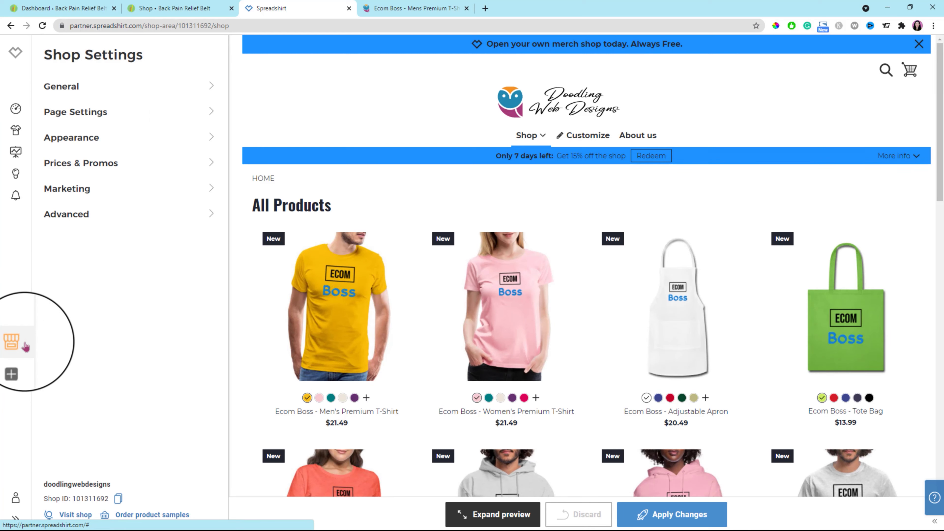
{"action": "left_click", "coordinate": [83, 92]}
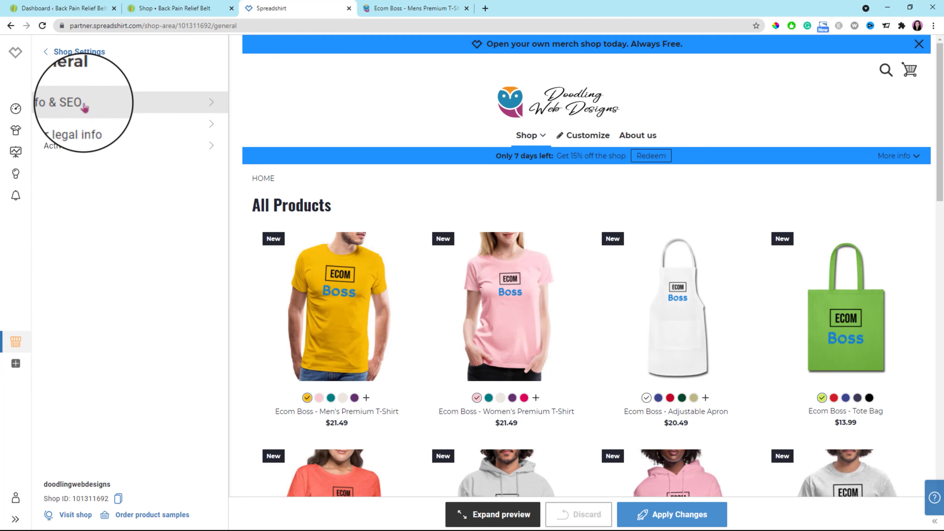
{"action": "left_click", "coordinate": [103, 107]}
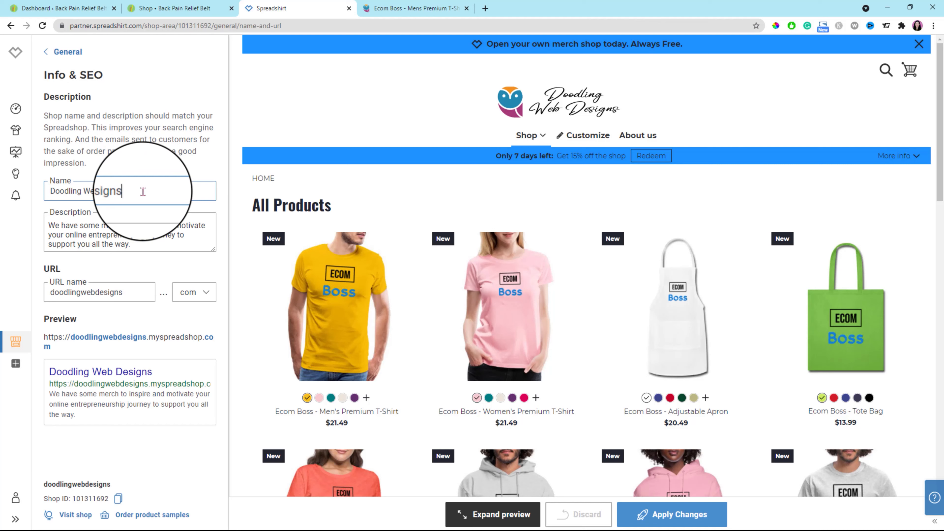
{"action": "mouse_move", "coordinate": [138, 191]}
{"action": "left_mouse_down"}
{"action": "mouse_move", "coordinate": [65, 191]}
{"action": "mouse_move", "coordinate": [45, 231]}
{"action": "mouse_move", "coordinate": [95, 227]}
{"action": "mouse_move", "coordinate": [141, 241]}
{"action": "left_mouse_up"}
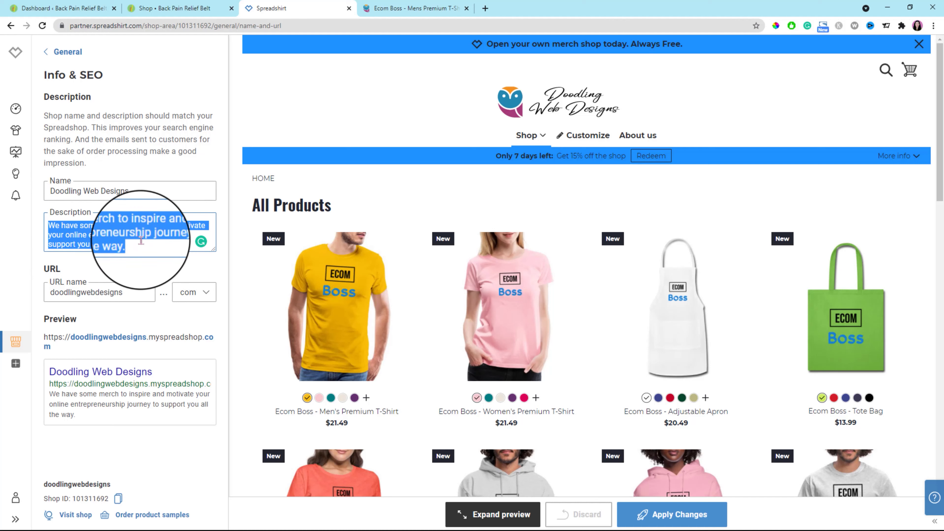
{"action": "left_click_drag", "start_coordinate": [215, 249], "coordinate": [215, 282]}
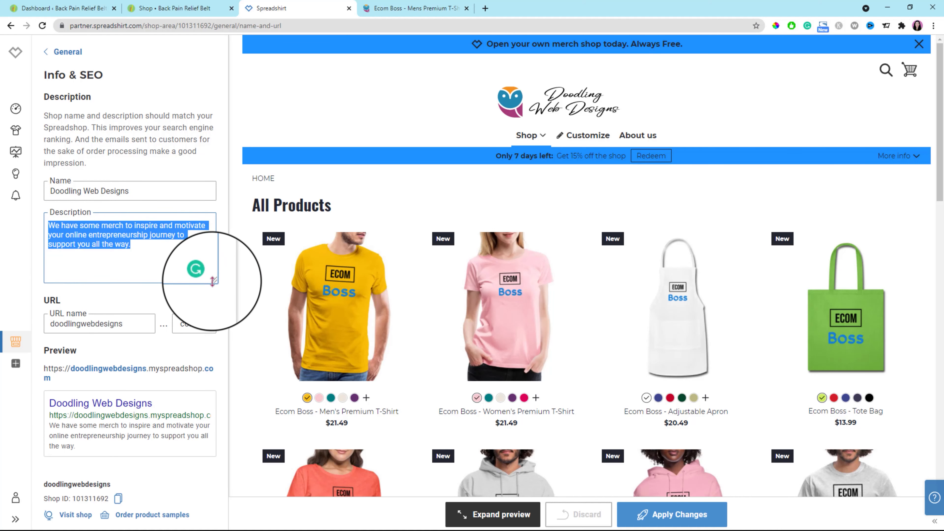
{"action": "left_click", "coordinate": [141, 252]}
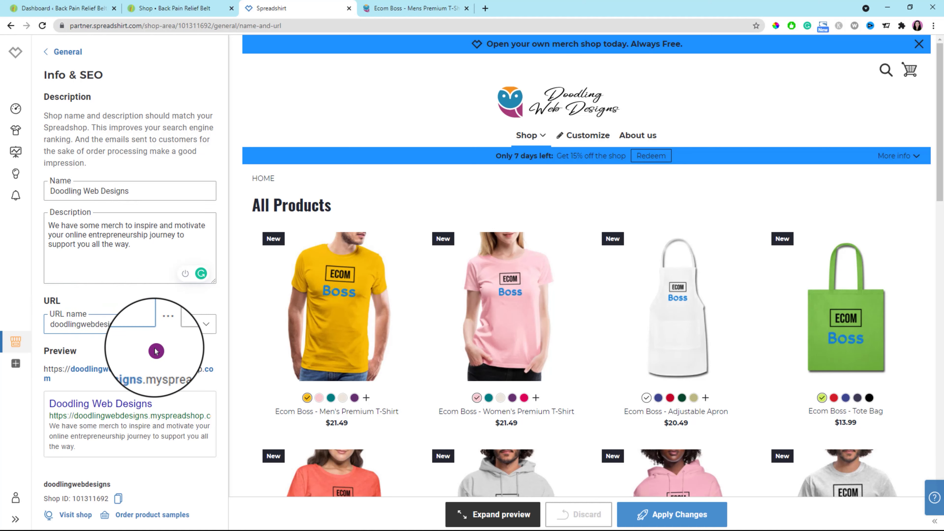
Step: Examine the shop's URL name, web address, search result preview and shop ID
{"action": "left_click_drag", "start_coordinate": [134, 326], "coordinate": [45, 326]}
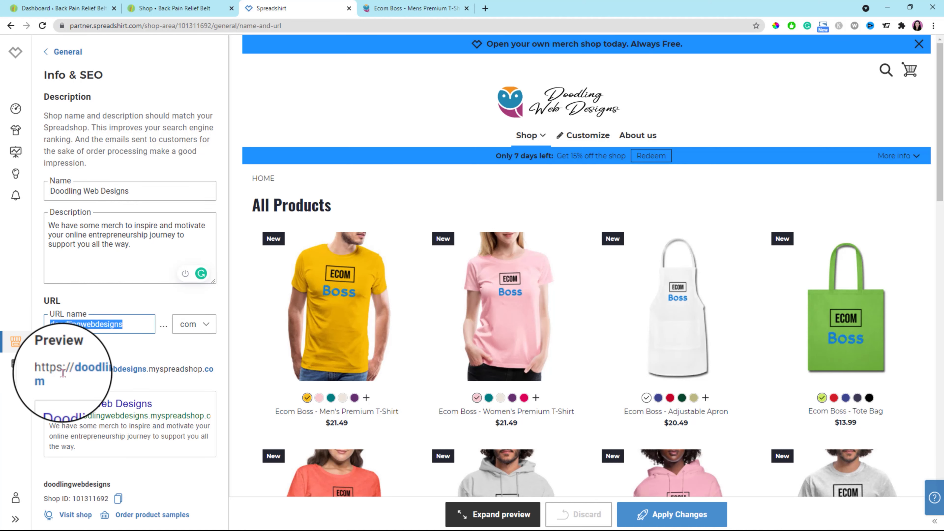
{"action": "mouse_move", "coordinate": [44, 368]}
{"action": "left_mouse_down"}
{"action": "mouse_move", "coordinate": [60, 382]}
{"action": "mouse_move", "coordinate": [134, 383]}
{"action": "left_mouse_up"}
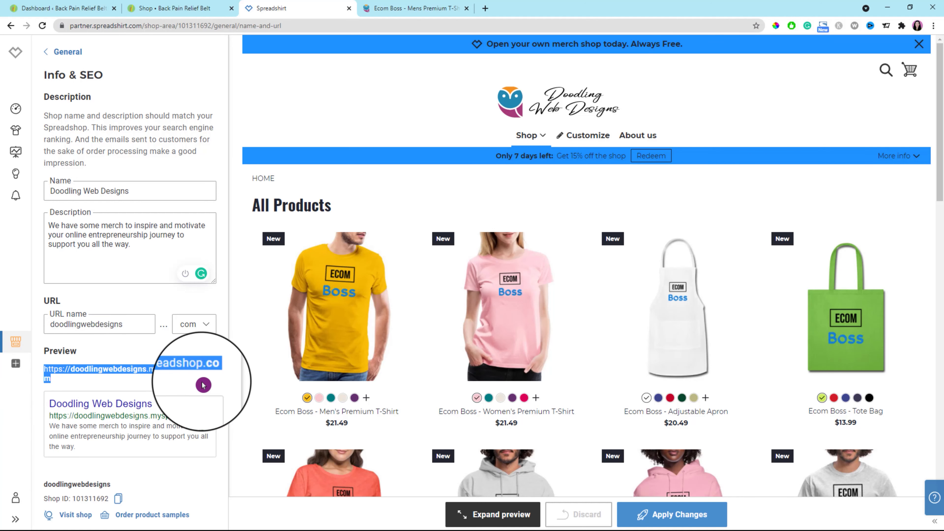
{"action": "left_click", "coordinate": [88, 453]}
{"action": "left_click_drag", "start_coordinate": [88, 452], "coordinate": [49, 401]}
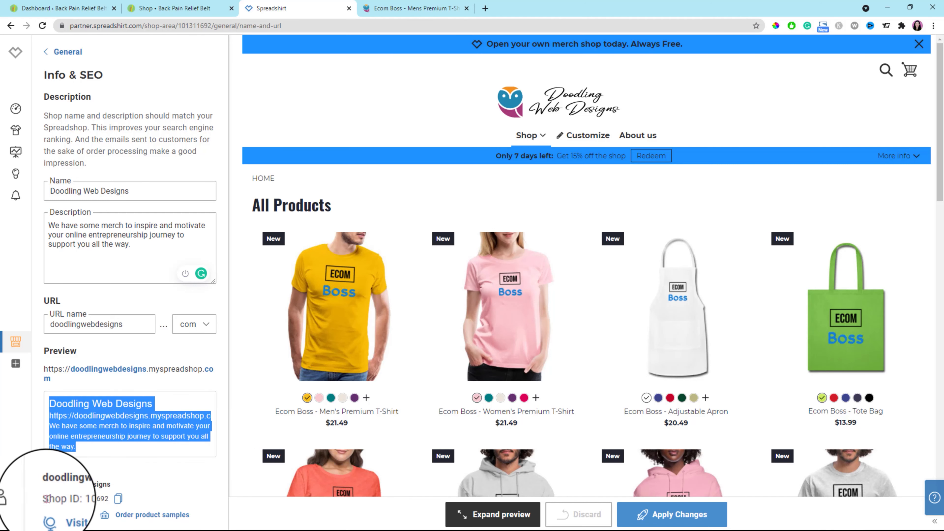
{"action": "left_click_drag", "start_coordinate": [45, 499], "coordinate": [107, 499]}
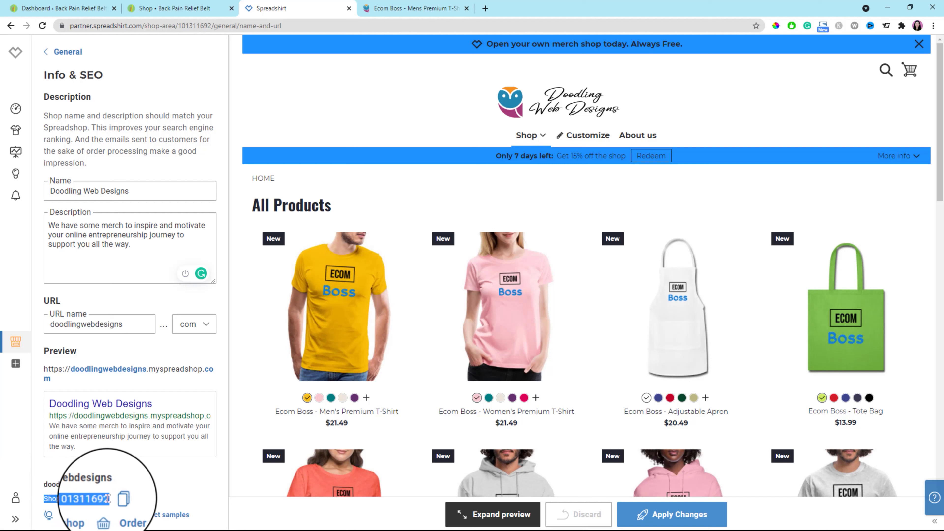
{"action": "left_click", "coordinate": [73, 499]}
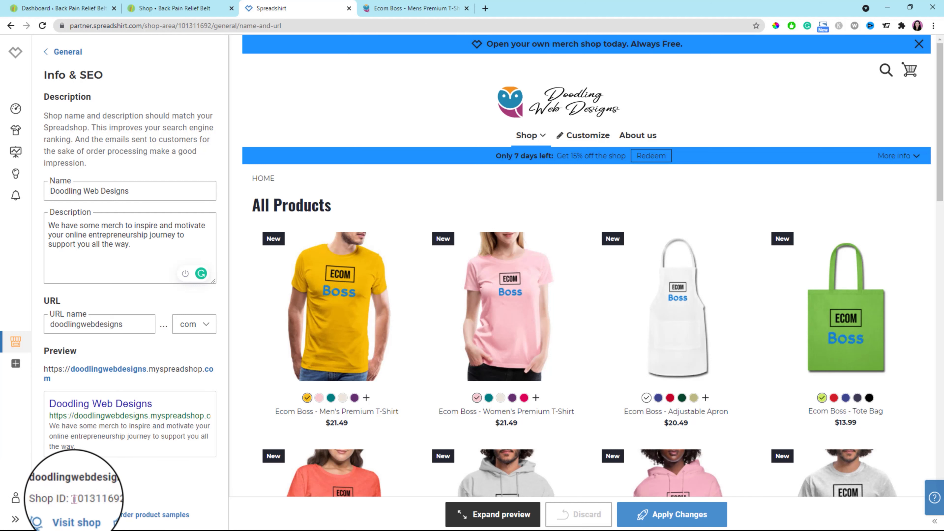
{"action": "left_click_drag", "start_coordinate": [73, 498], "coordinate": [108, 498]}
{"action": "left_click", "coordinate": [159, 490]}
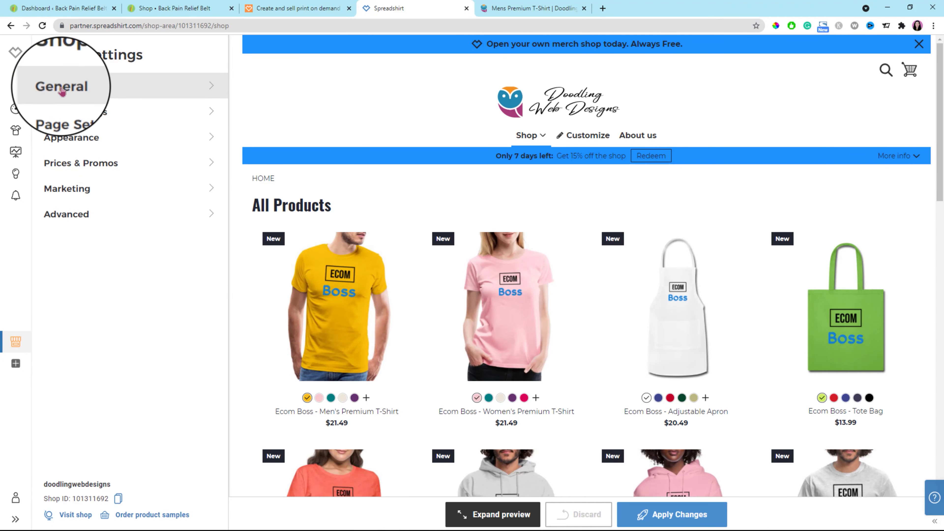
Step: Review the shop's legal info, checking which fields the Company option requires and leaving the option off
{"action": "left_click", "coordinate": [66, 88]}
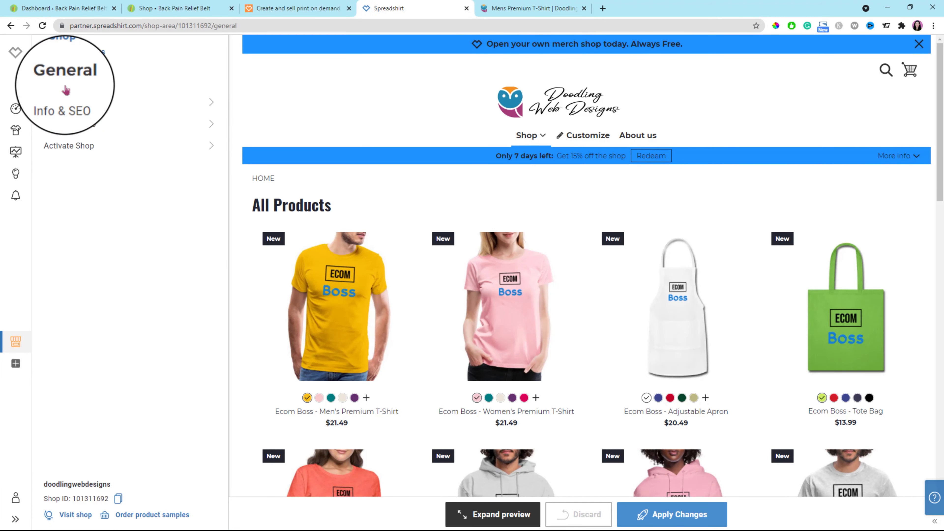
{"action": "left_click", "coordinate": [93, 129]}
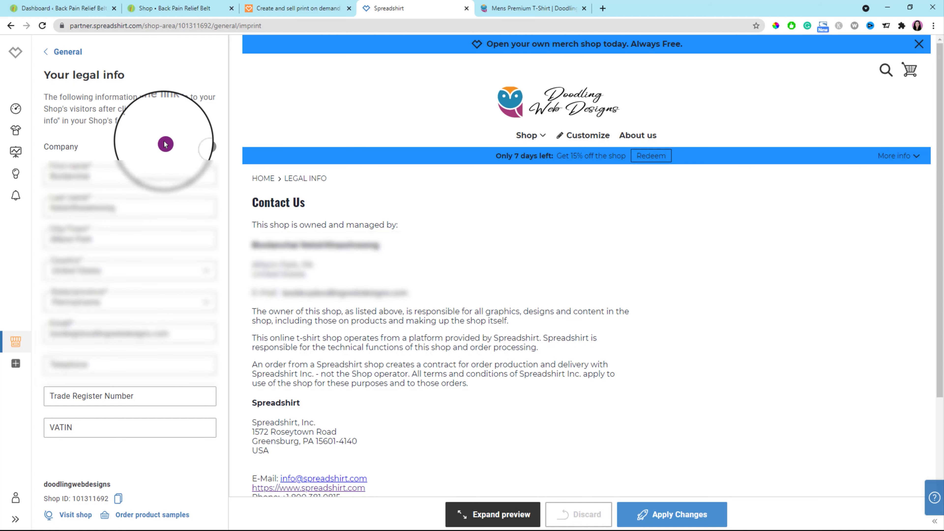
{"action": "left_click", "coordinate": [196, 149]}
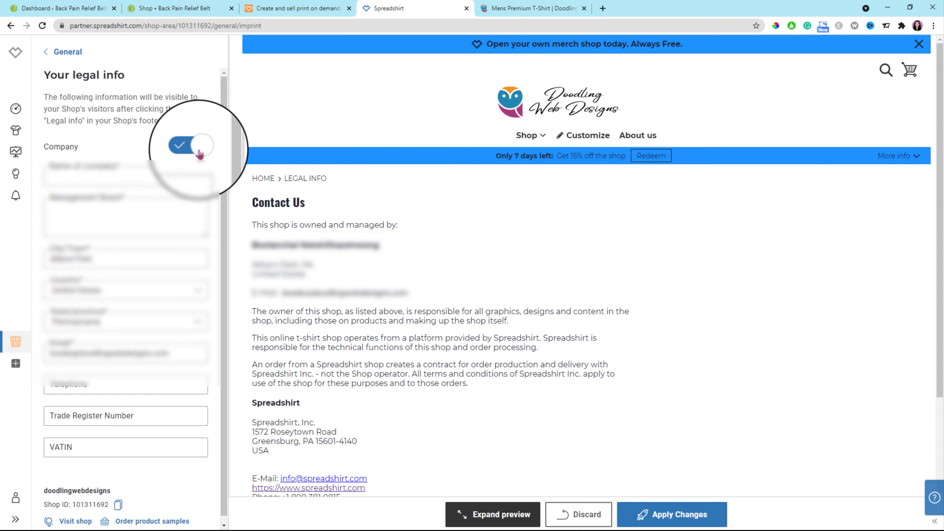
{"action": "left_click", "coordinate": [129, 174]}
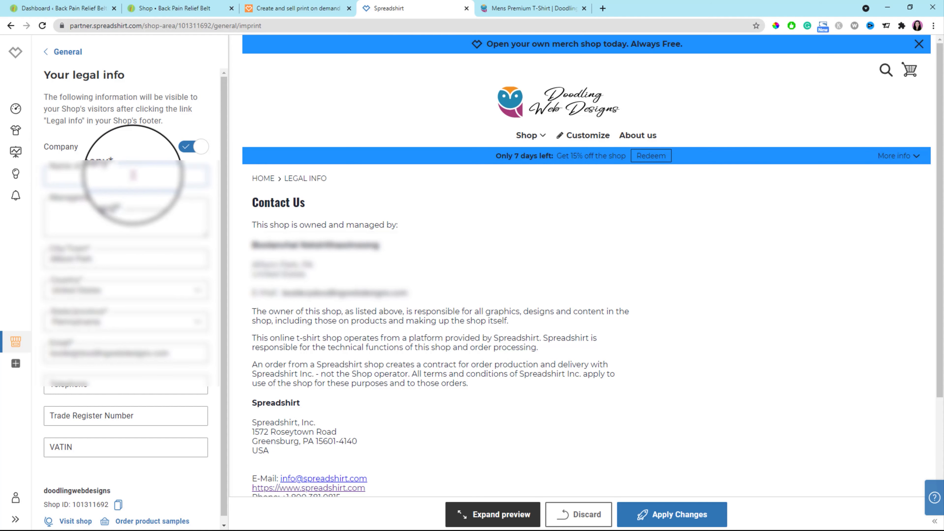
{"action": "left_click", "coordinate": [187, 149]}
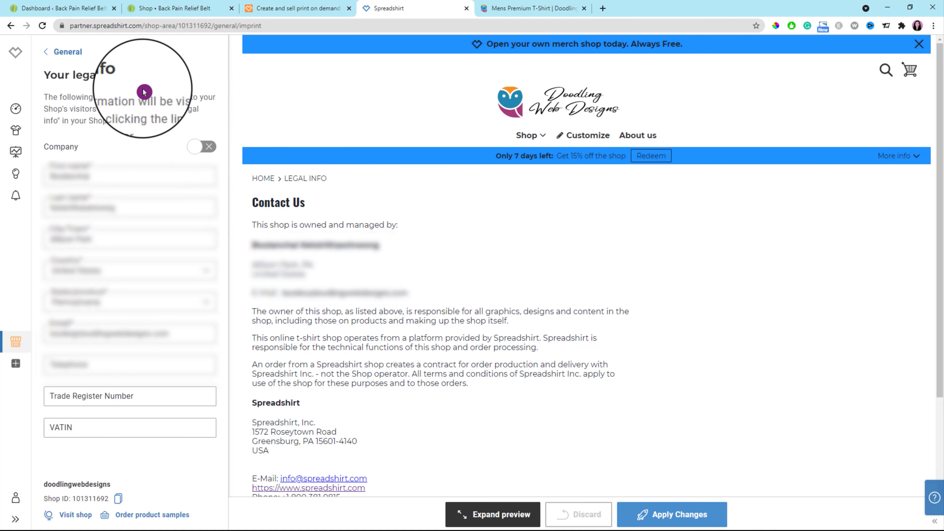
{"action": "left_click", "coordinate": [51, 59]}
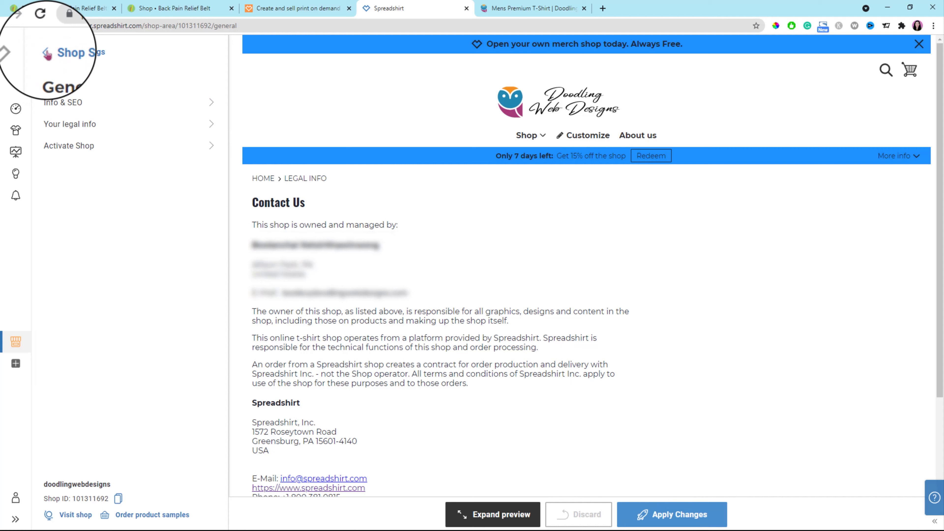
Step: Check the shop's online or offline activation status and return to the main shop settings
{"action": "left_click", "coordinate": [204, 150]}
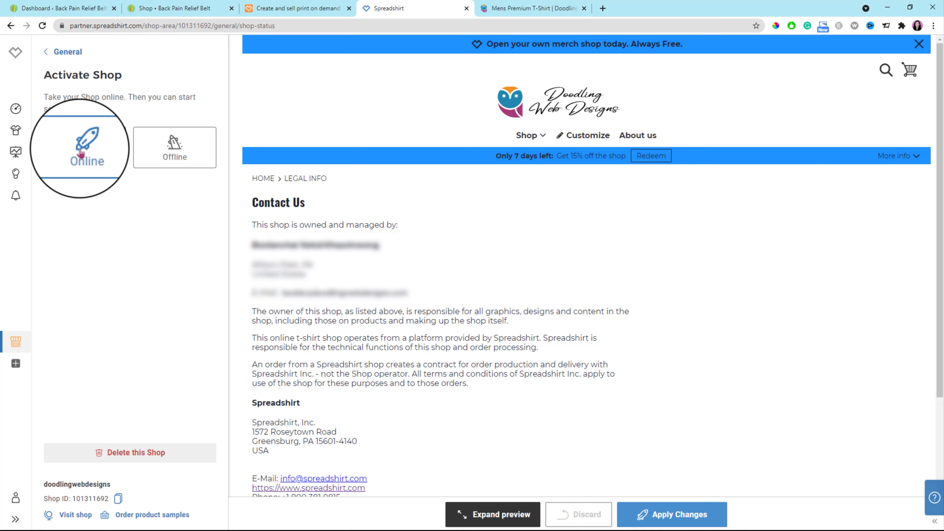
{"action": "left_click", "coordinate": [45, 52]}
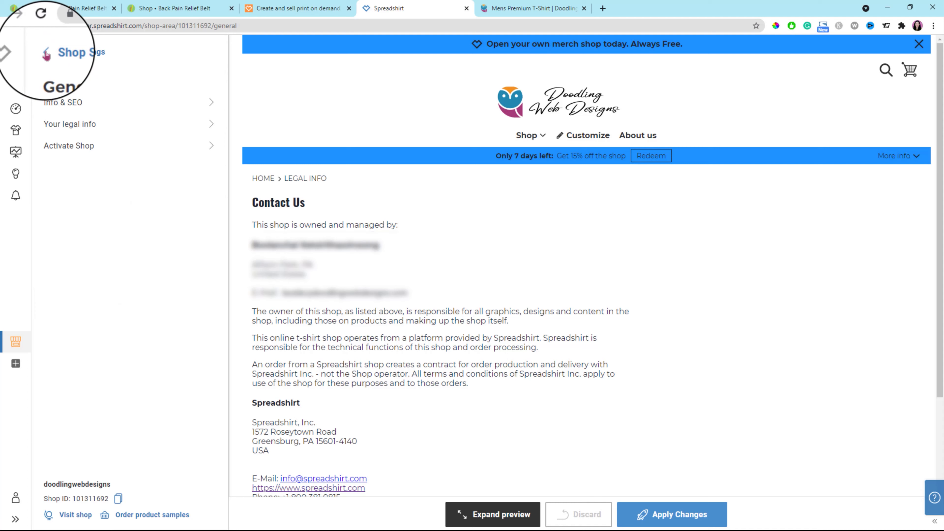
{"action": "left_click", "coordinate": [46, 53]}
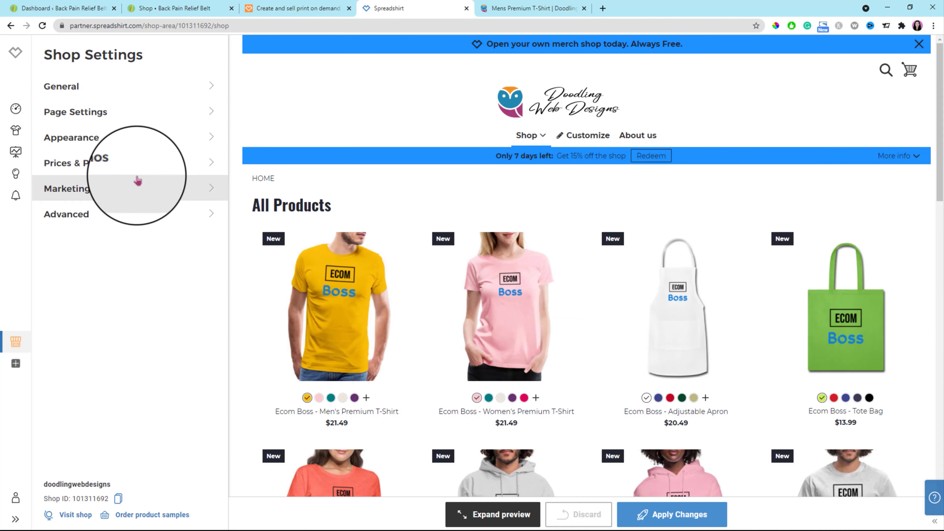
Step: Activate the shop's start page in the page settings and look through its preview
{"action": "left_click", "coordinate": [207, 116]}
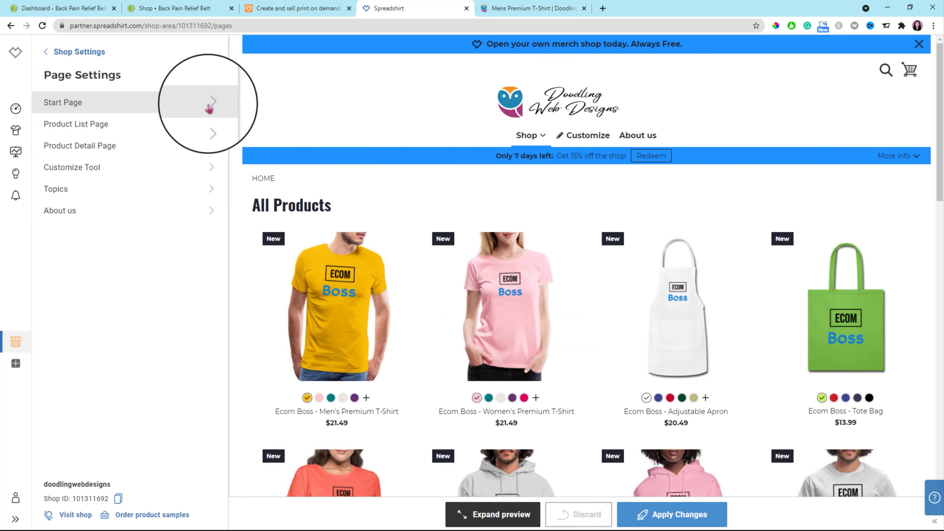
{"action": "left_click", "coordinate": [209, 108]}
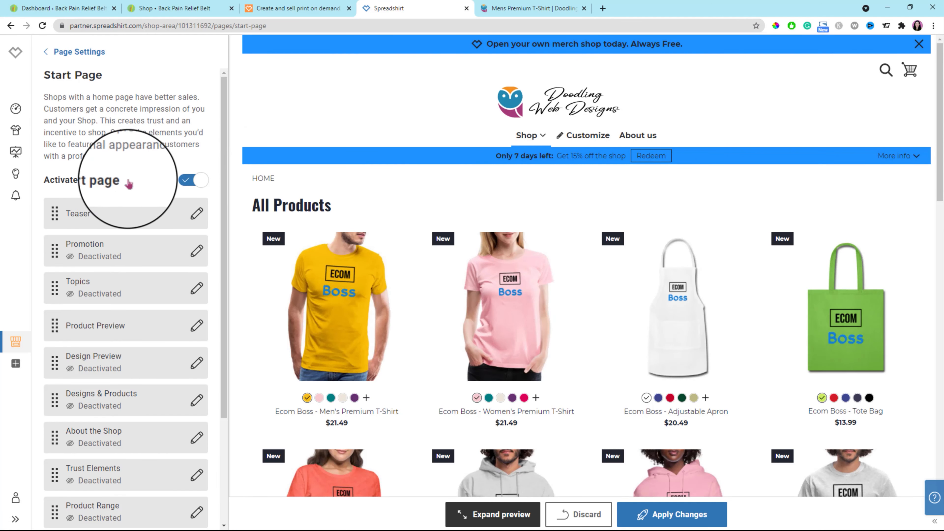
{"action": "left_click", "coordinate": [193, 180]}
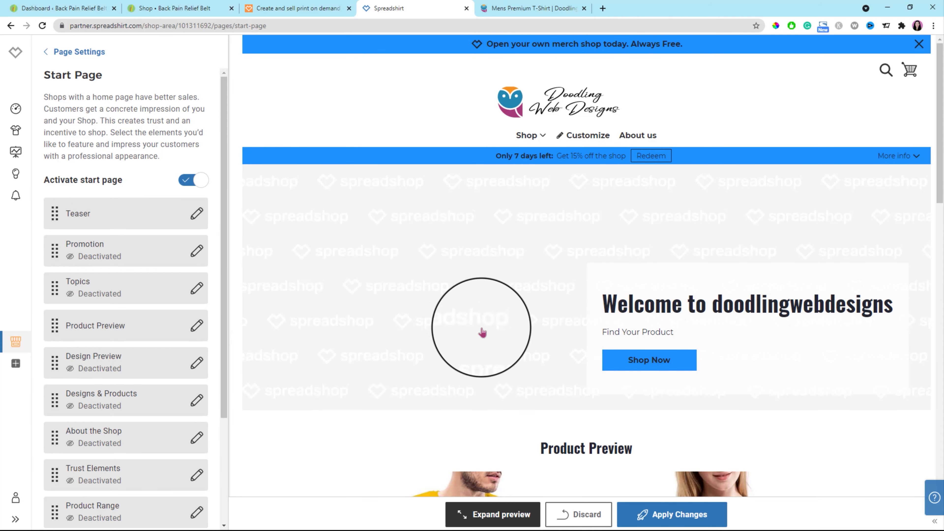
{"action": "scroll", "coordinate": [380, 439], "scroll_direction": "down", "scroll_amount": 10}
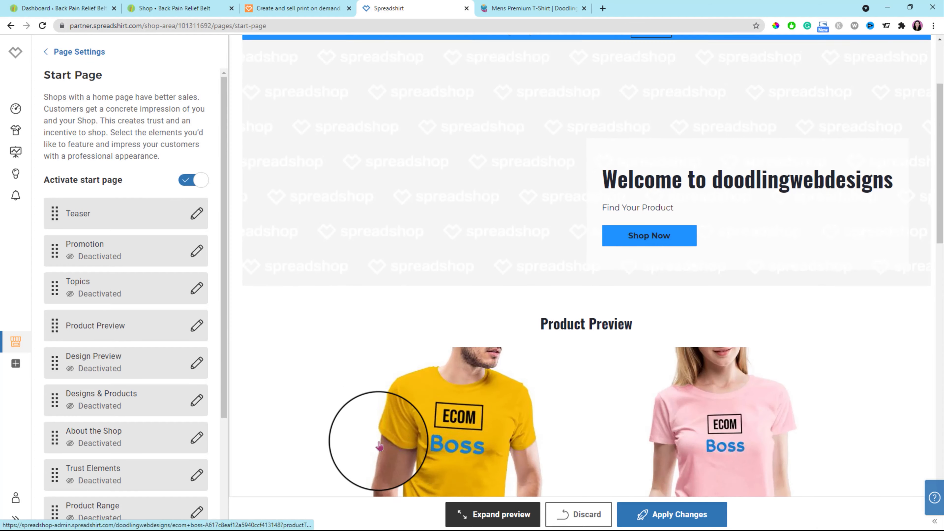
{"action": "scroll", "coordinate": [380, 445], "scroll_direction": "down", "scroll_amount": 9}
{"action": "scroll", "coordinate": [380, 445], "scroll_direction": "up", "scroll_amount": 12}
{"action": "scroll", "coordinate": [380, 445], "scroll_direction": "up", "scroll_amount": 10}
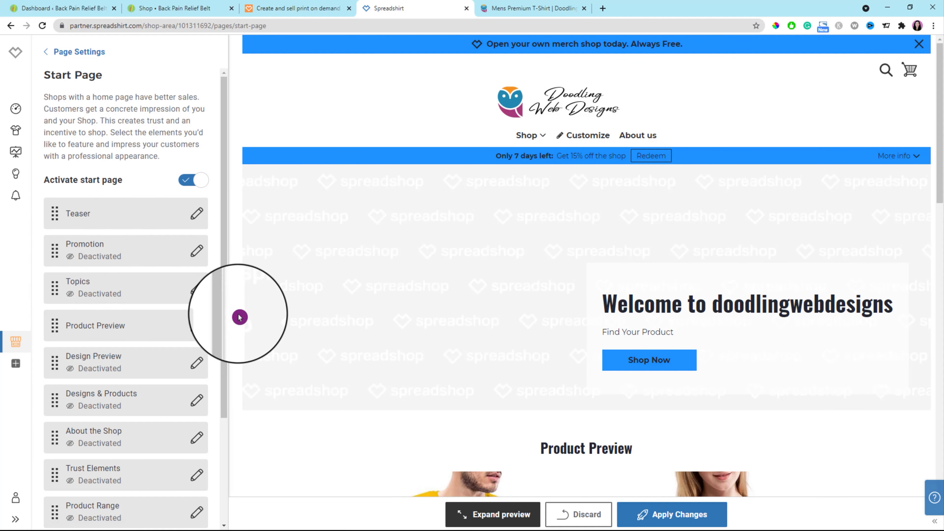
Step: Move the Product Preview element directly below the Teaser on the start page, look through the shop's products and apply the changes
{"action": "scroll", "coordinate": [306, 314], "scroll_direction": "down", "scroll_amount": 1}
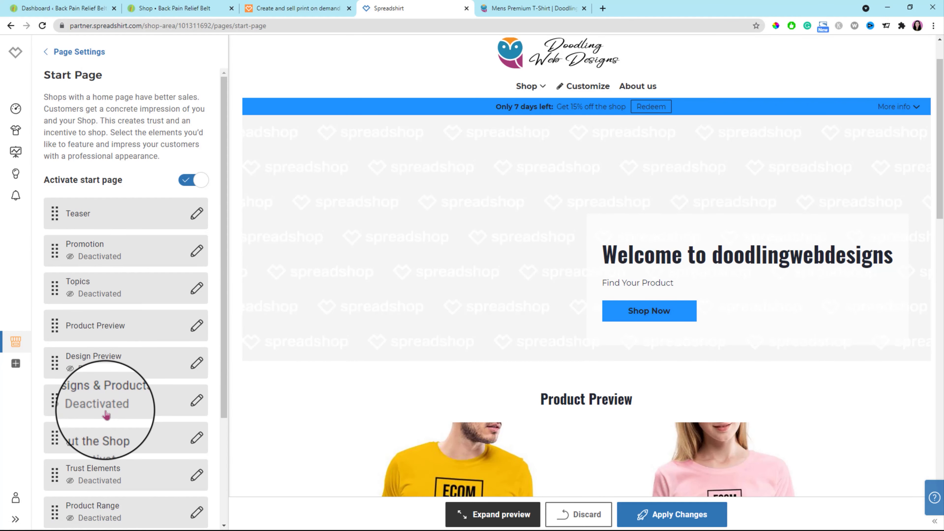
{"action": "left_click_drag", "start_coordinate": [56, 325], "coordinate": [390, 208]}
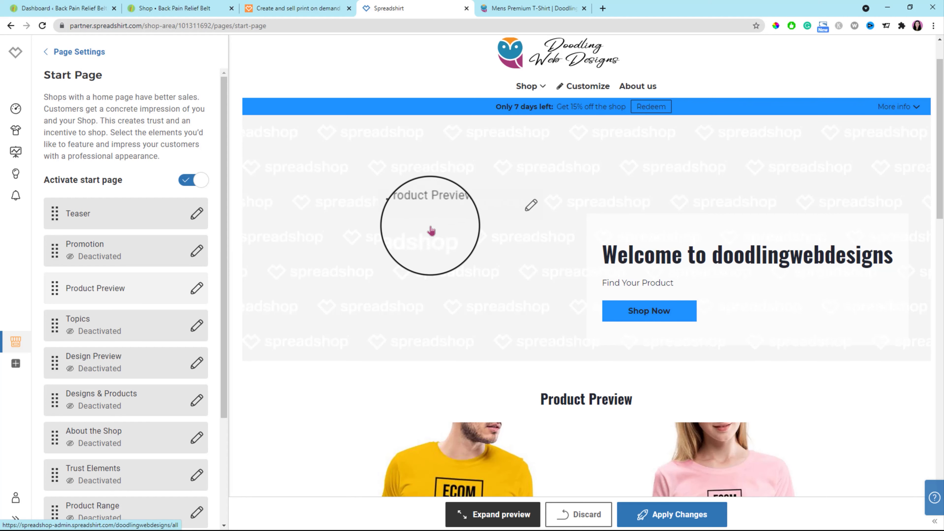
{"action": "left_click", "coordinate": [532, 207]}
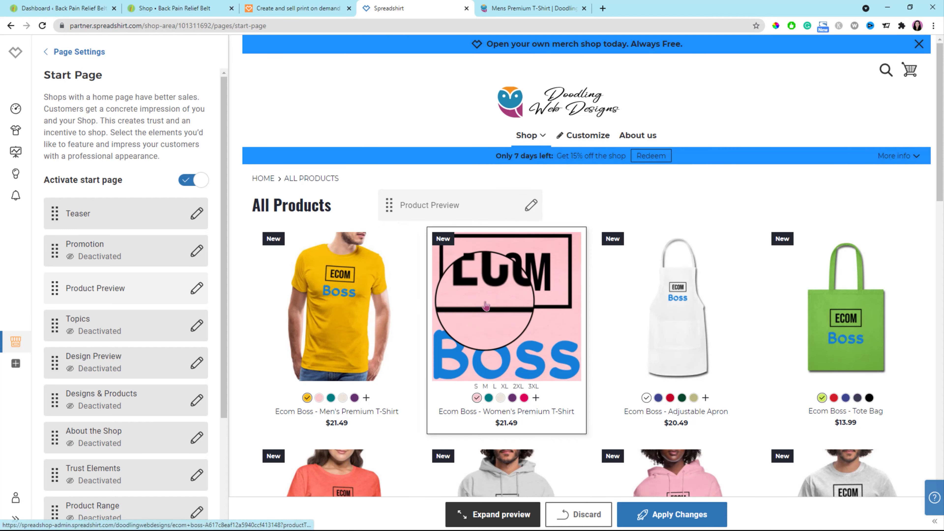
{"action": "scroll", "coordinate": [432, 361], "scroll_direction": "down", "scroll_amount": 15}
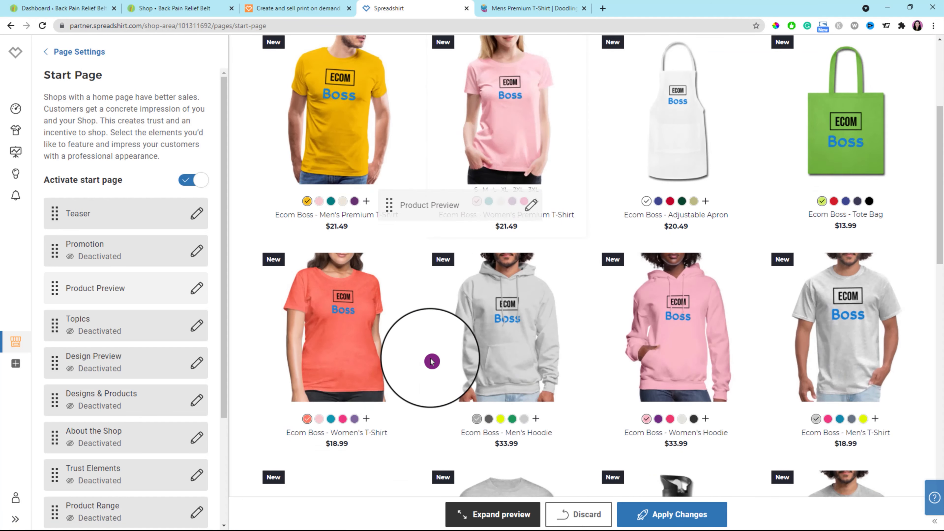
{"action": "scroll", "coordinate": [432, 362], "scroll_direction": "down", "scroll_amount": 5}
{"action": "scroll", "coordinate": [431, 363], "scroll_direction": "up", "scroll_amount": 3}
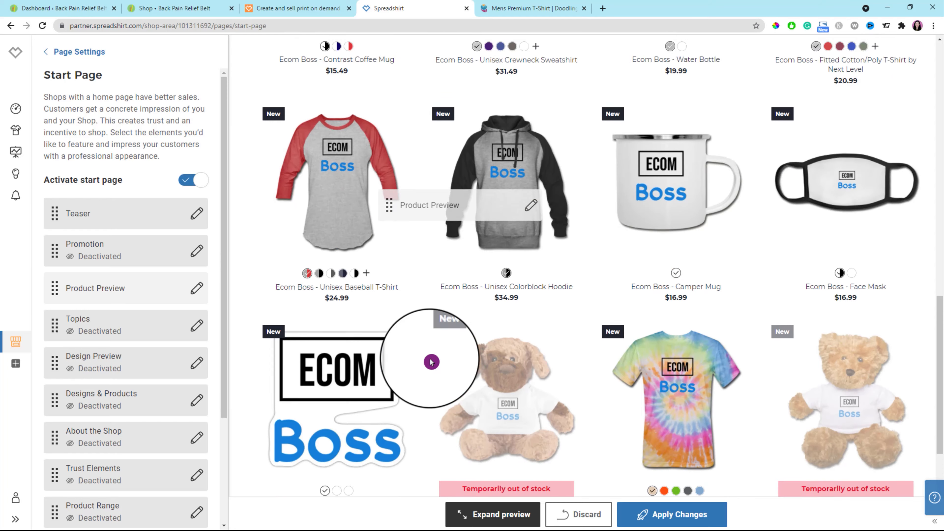
{"action": "scroll", "coordinate": [431, 365], "scroll_direction": "down", "scroll_amount": 5}
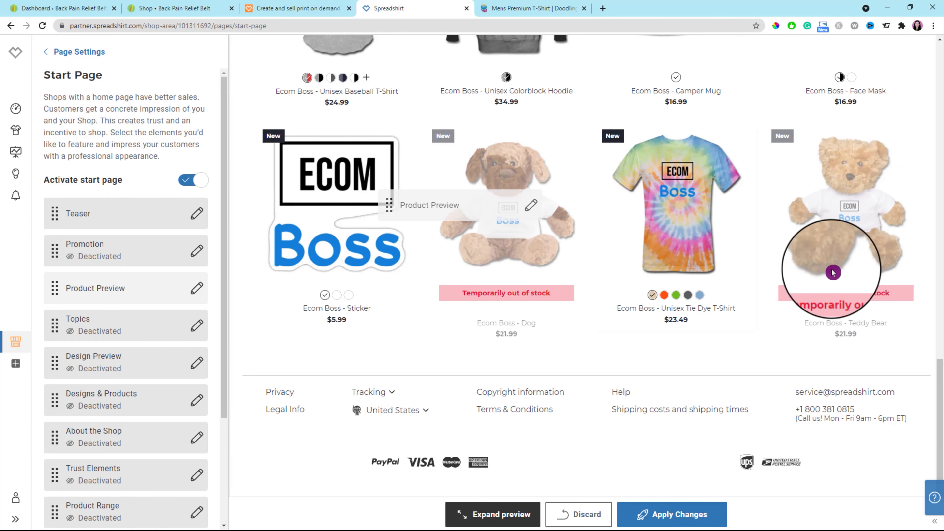
{"action": "left_click", "coordinate": [576, 523]}
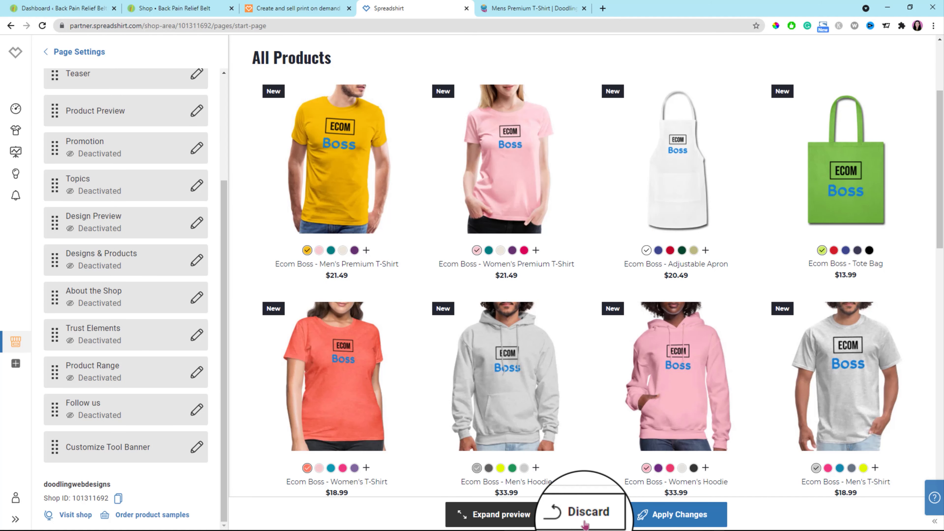
{"action": "left_click", "coordinate": [681, 519]}
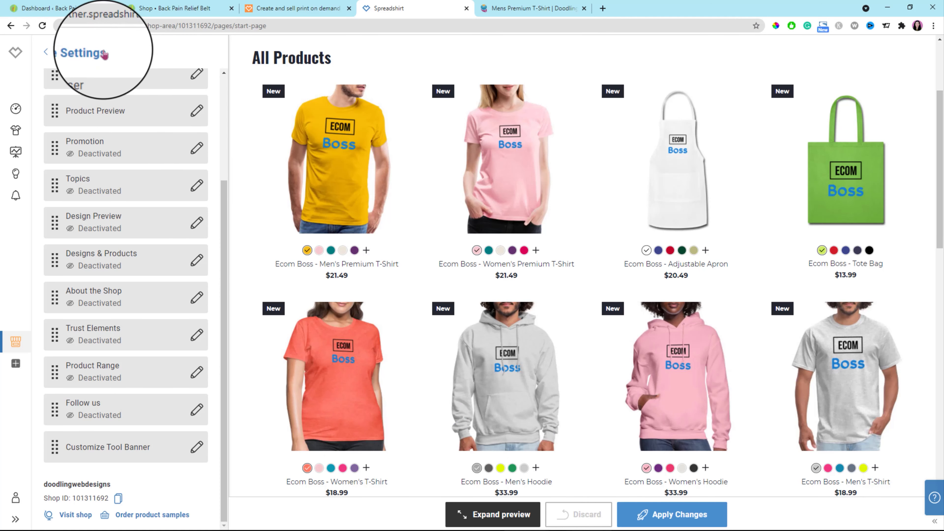
Step: Turn on the size and color filter for the product list page and look through the product preview
{"action": "left_click", "coordinate": [46, 54]}
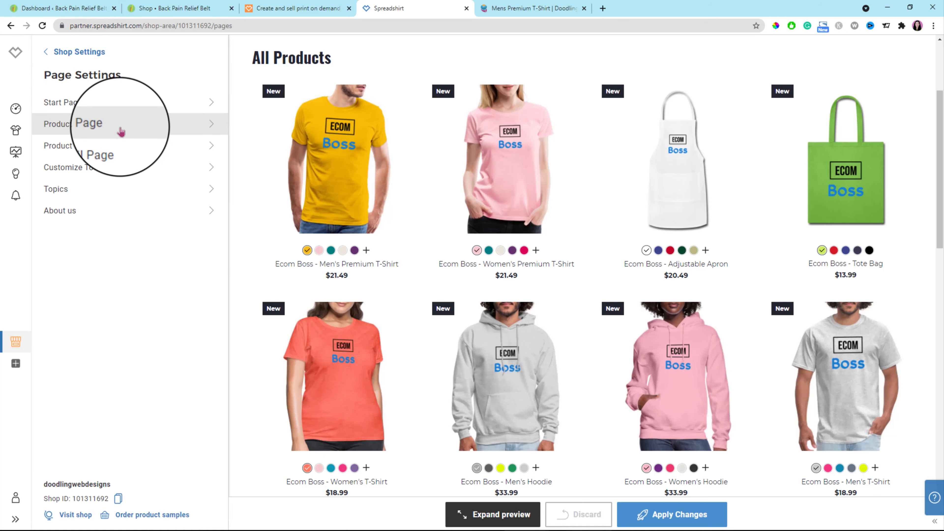
{"action": "left_click", "coordinate": [211, 124]}
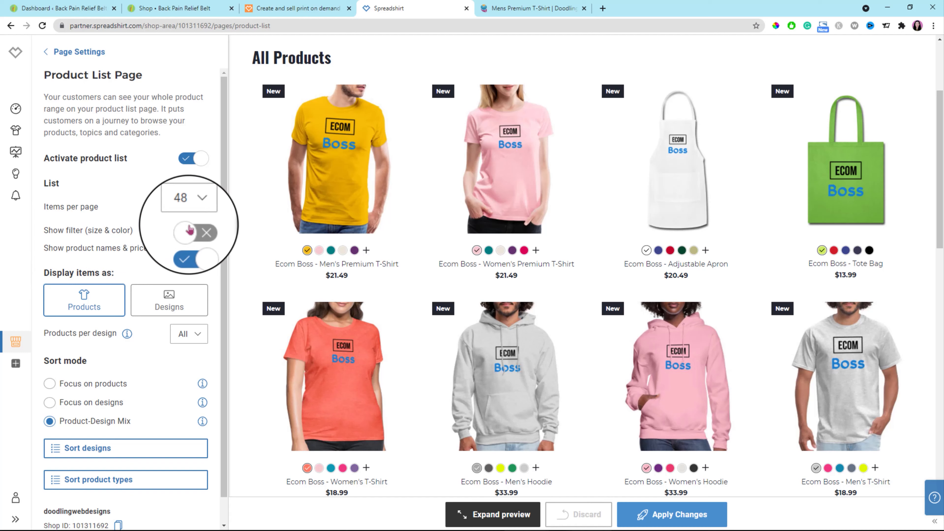
{"action": "left_click", "coordinate": [193, 233]}
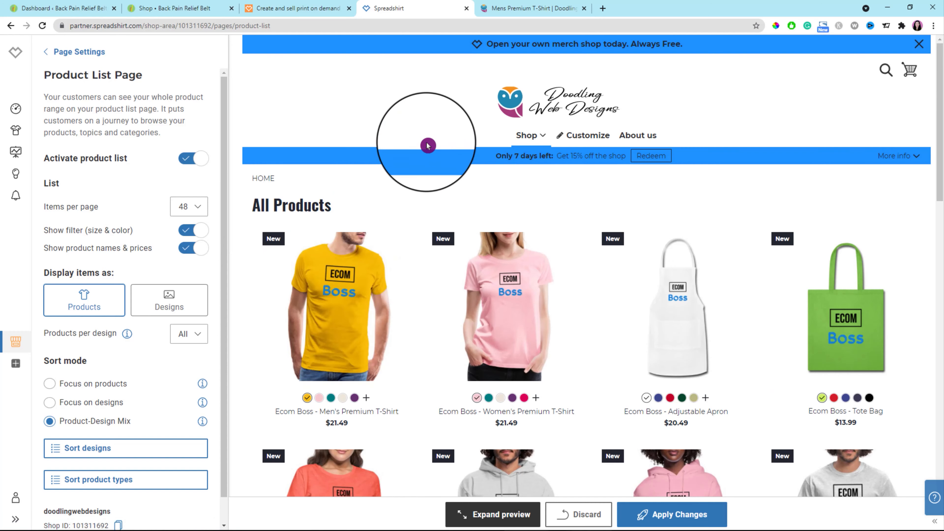
{"action": "scroll", "coordinate": [395, 262], "scroll_direction": "down", "scroll_amount": 4}
{"action": "scroll", "coordinate": [394, 261], "scroll_direction": "up", "scroll_amount": 4}
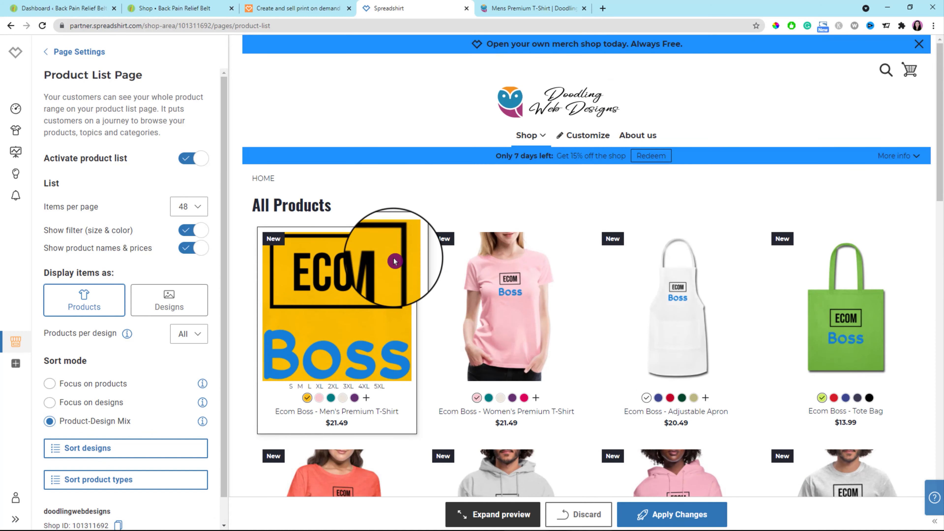
{"action": "scroll", "coordinate": [394, 261], "scroll_direction": "down", "scroll_amount": 4}
{"action": "scroll", "coordinate": [396, 261], "scroll_direction": "down", "scroll_amount": 15}
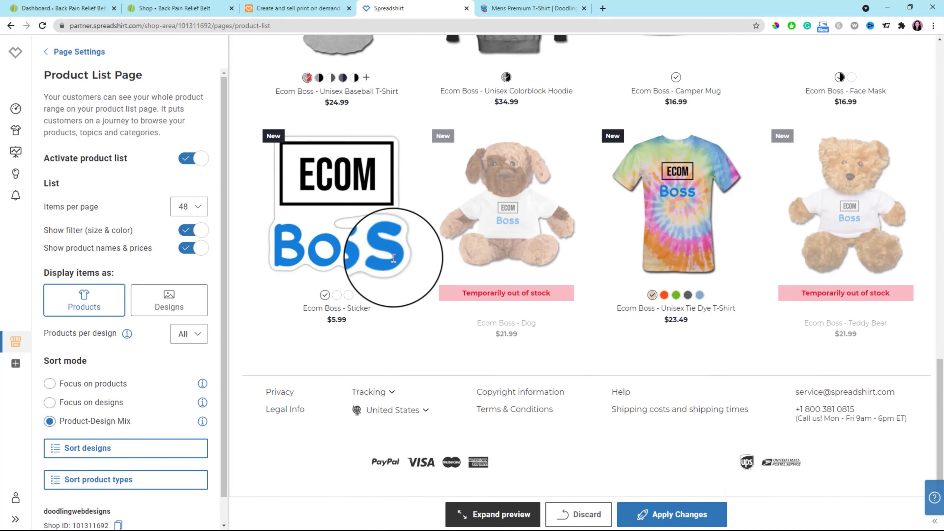
{"action": "scroll", "coordinate": [394, 262], "scroll_direction": "up", "scroll_amount": 19}
{"action": "scroll", "coordinate": [394, 262], "scroll_direction": "up", "scroll_amount": 3}
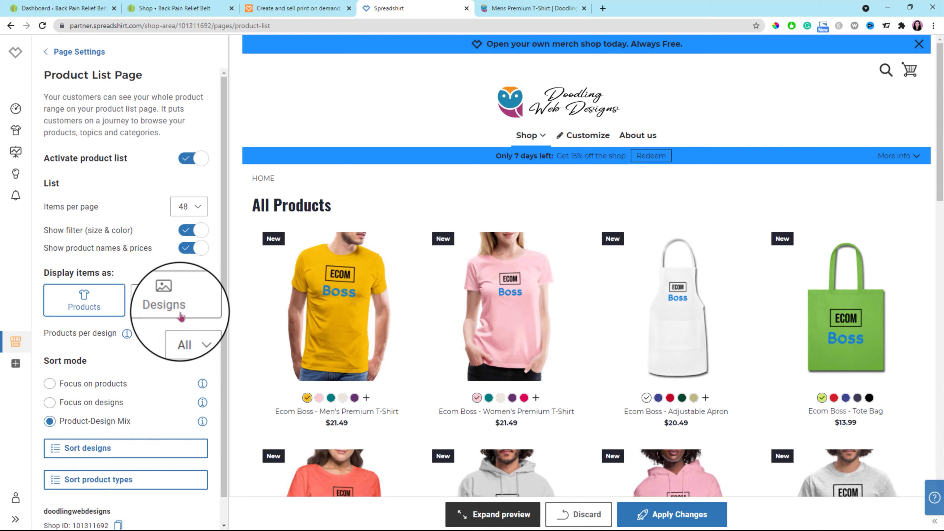
Step: Check the choices for the number of products per design, keeping All
{"action": "scroll", "coordinate": [165, 270], "scroll_direction": "down", "scroll_amount": 1}
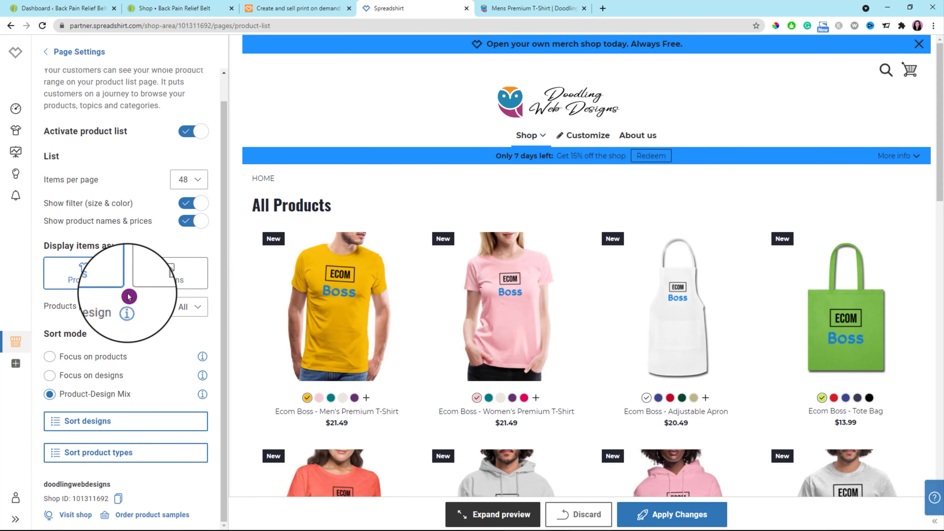
{"action": "left_click", "coordinate": [198, 312]}
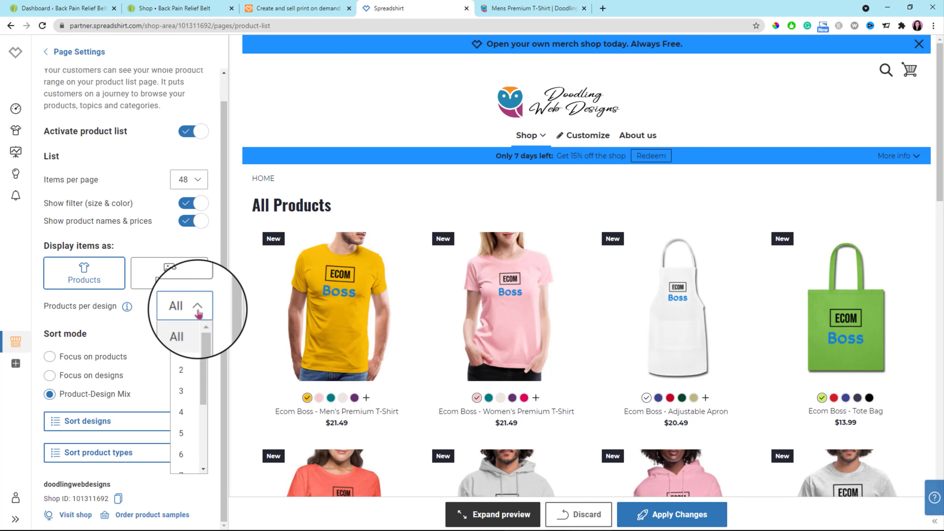
{"action": "left_click", "coordinate": [188, 328]}
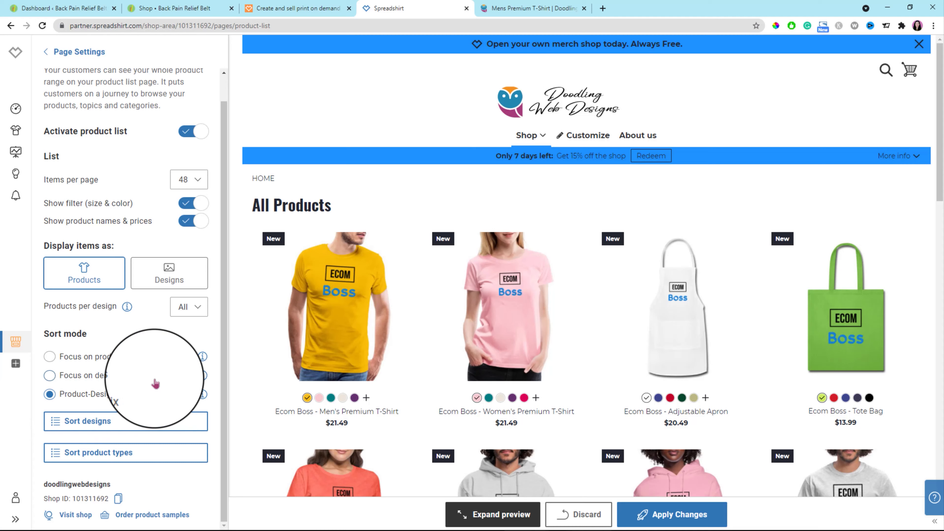
Step: Review the design sorting page and its designs-per-page choices, and leave it without saving
{"action": "left_click", "coordinate": [57, 426]}
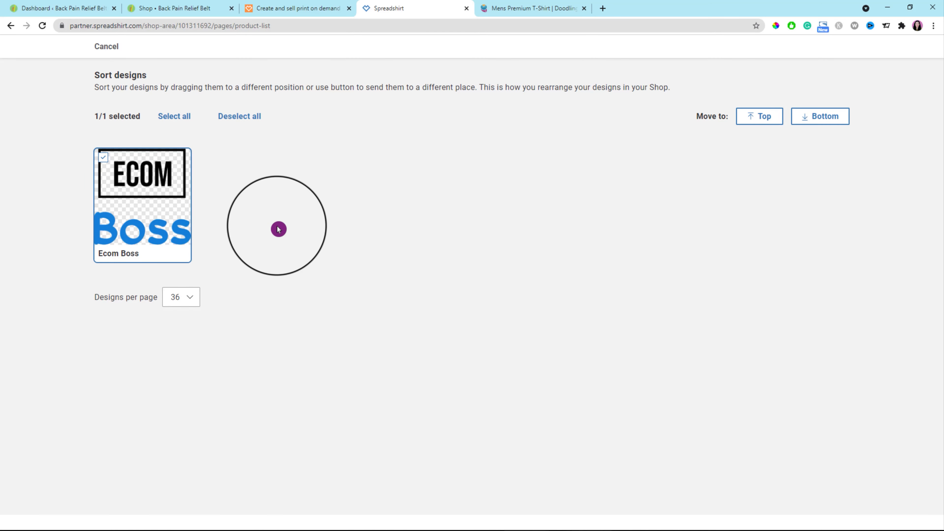
{"action": "left_click", "coordinate": [190, 297]}
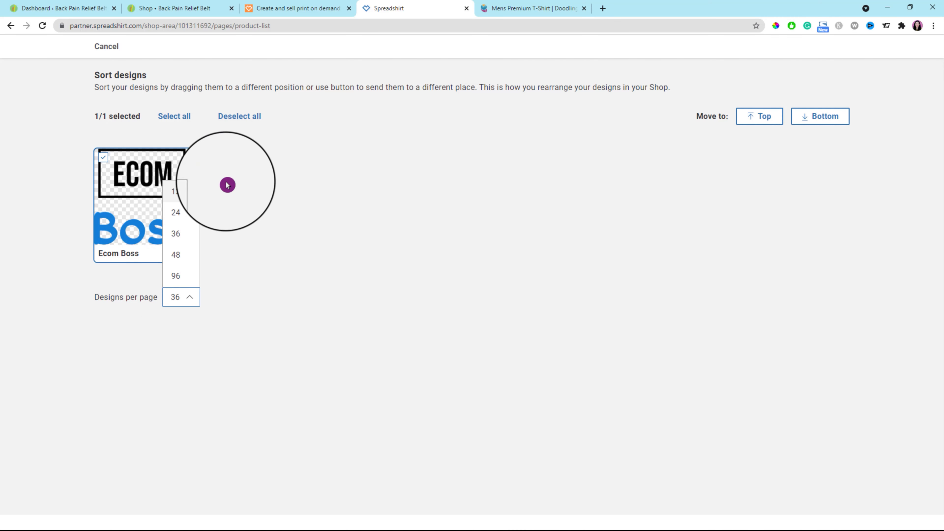
{"action": "left_click", "coordinate": [244, 181]}
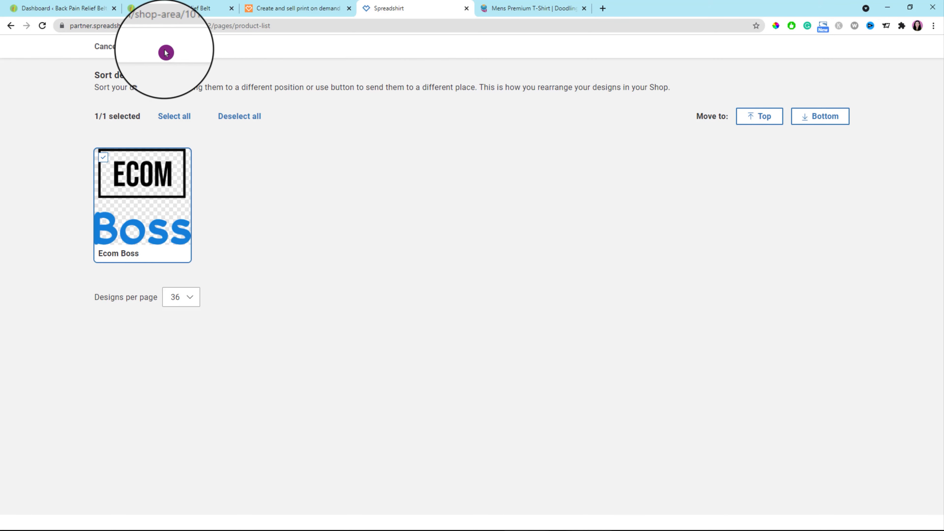
{"action": "left_click", "coordinate": [106, 46]}
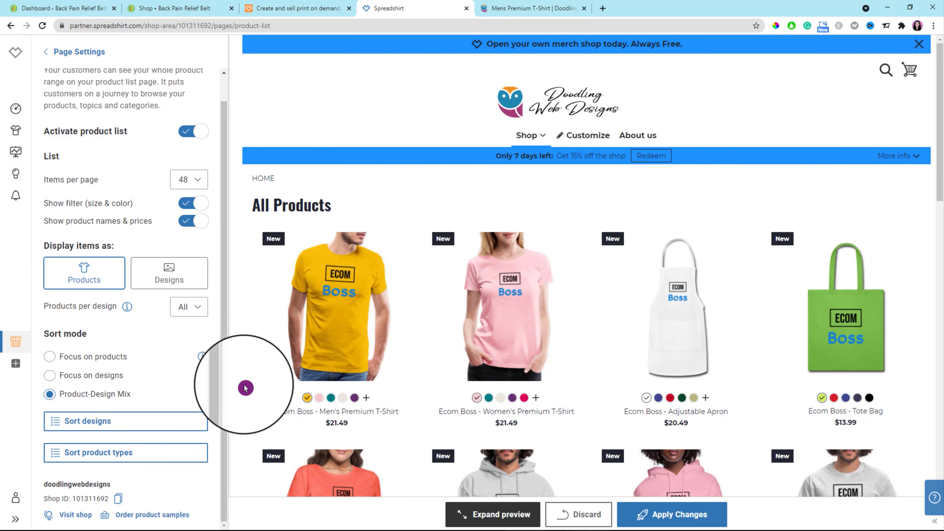
Step: Move the Teddy Bear, Contrast Coffee Mug and Dog to the top of the product type order, save it and apply the changes
{"action": "left_click", "coordinate": [50, 457]}
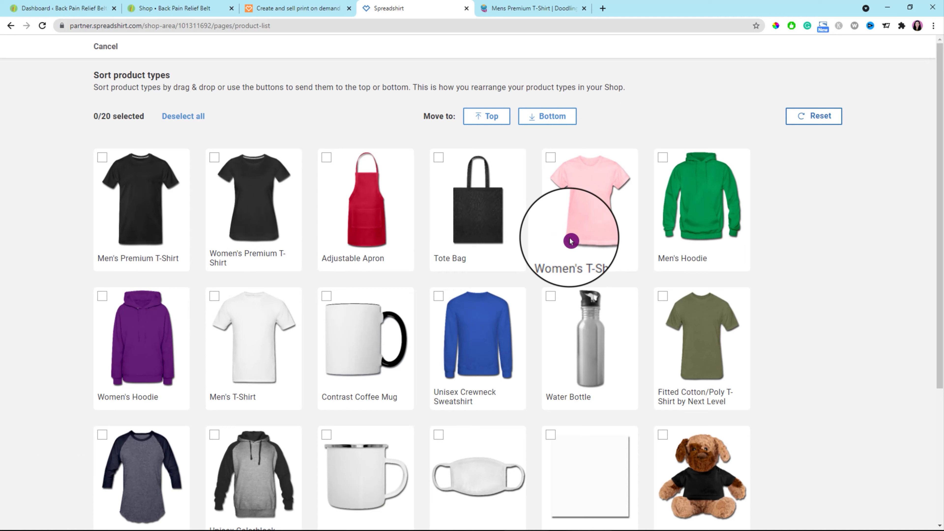
{"action": "scroll", "coordinate": [811, 292], "scroll_direction": "down", "scroll_amount": 5}
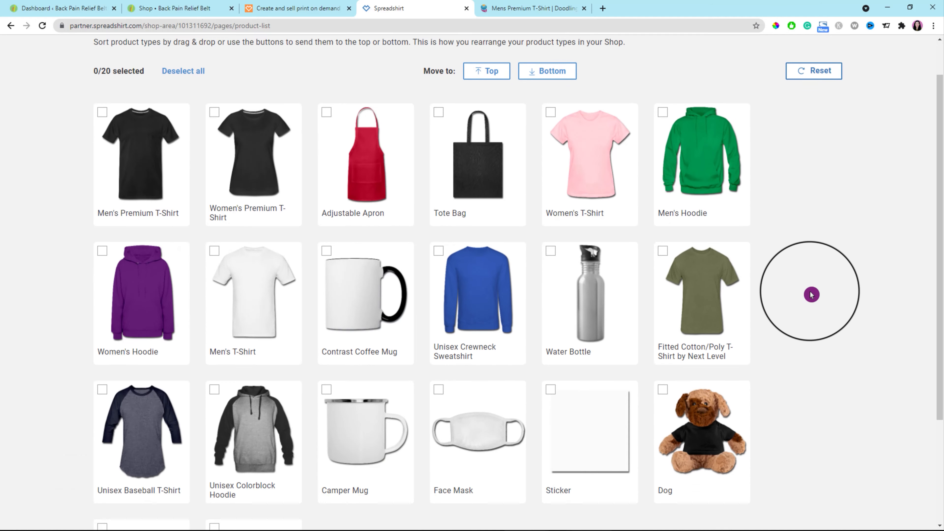
{"action": "left_click", "coordinate": [214, 386]}
{"action": "scroll", "coordinate": [600, 227], "scroll_direction": "up", "scroll_amount": 5}
{"action": "left_click", "coordinate": [492, 120]}
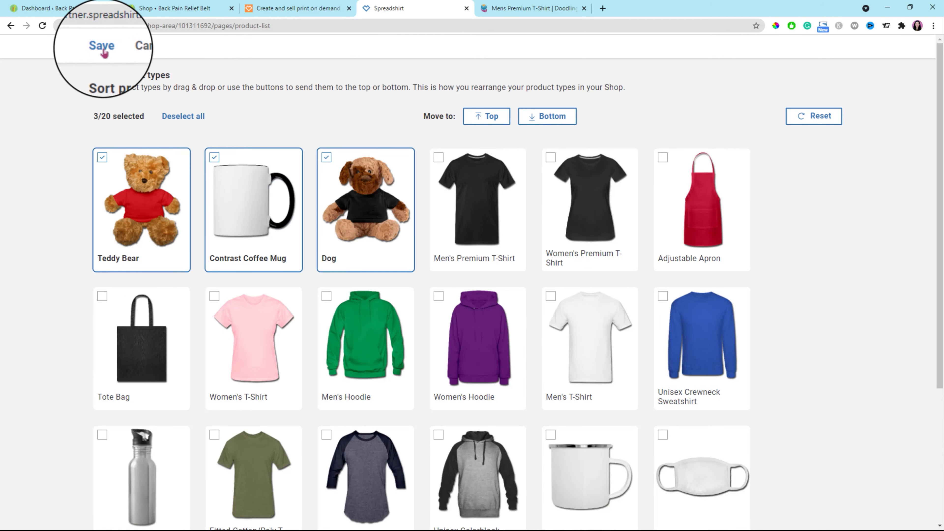
{"action": "left_click", "coordinate": [104, 53]}
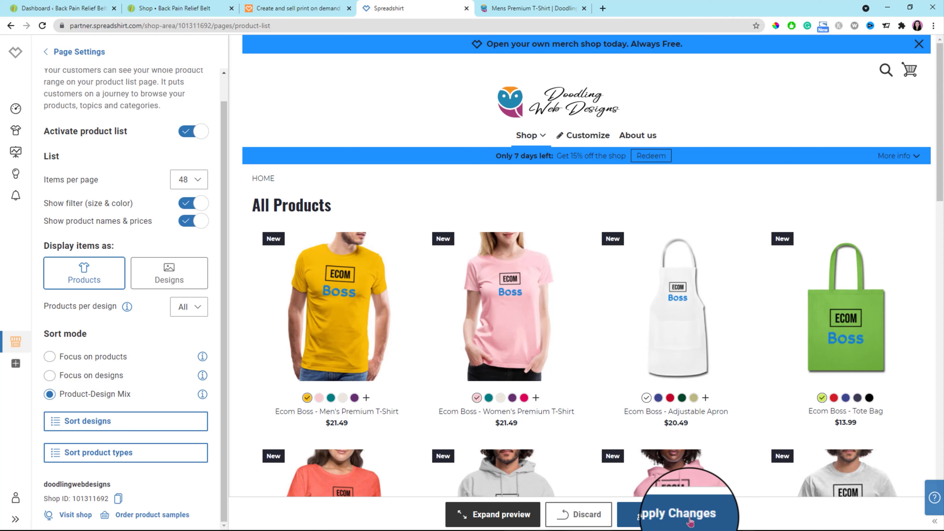
{"action": "left_click", "coordinate": [691, 522]}
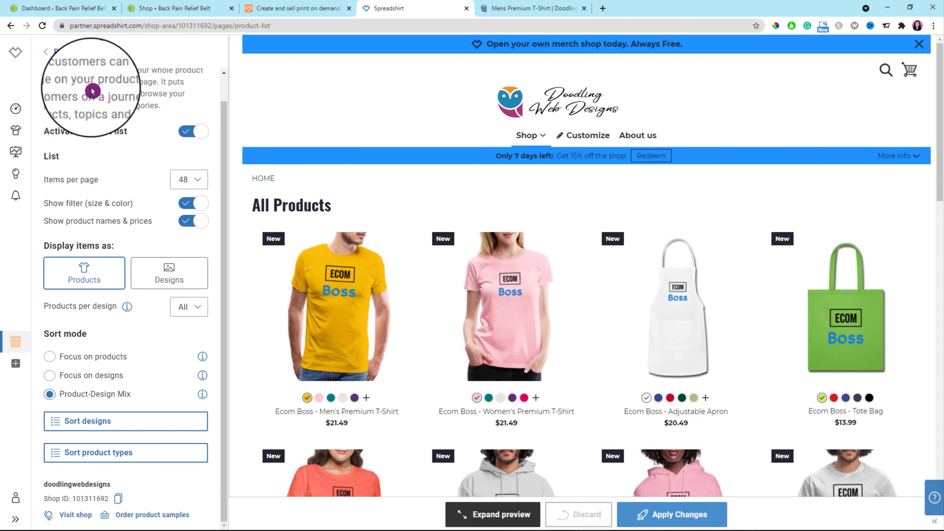
Step: Examine the product detail page settings and the Teddy Bear's image views and details in the preview, and return to the page settings
{"action": "left_click", "coordinate": [46, 53]}
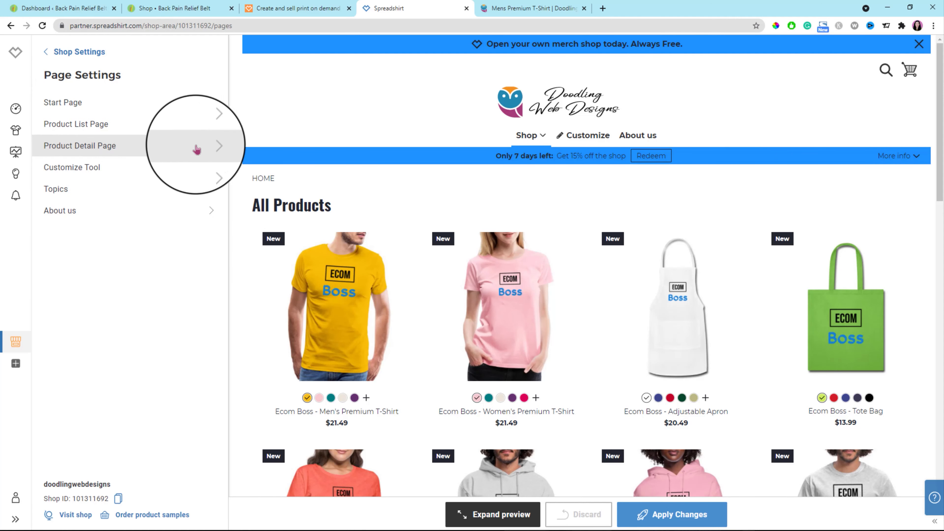
{"action": "left_click", "coordinate": [212, 146]}
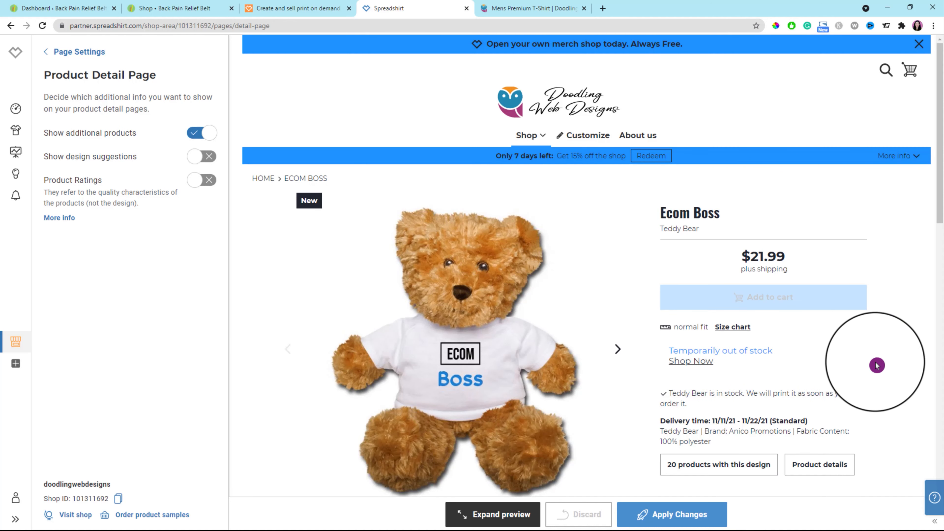
{"action": "scroll", "coordinate": [836, 340], "scroll_direction": "down", "scroll_amount": 1}
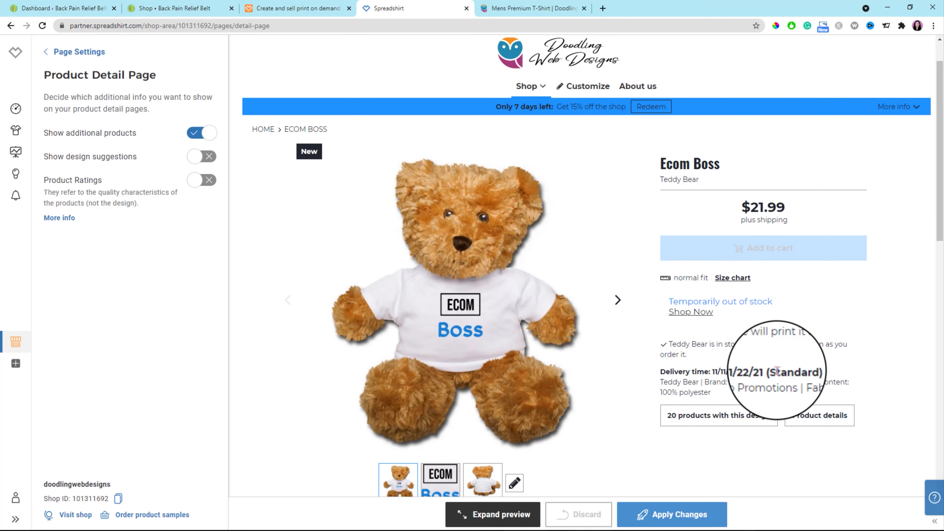
{"action": "scroll", "coordinate": [780, 337], "scroll_direction": "down", "scroll_amount": 2}
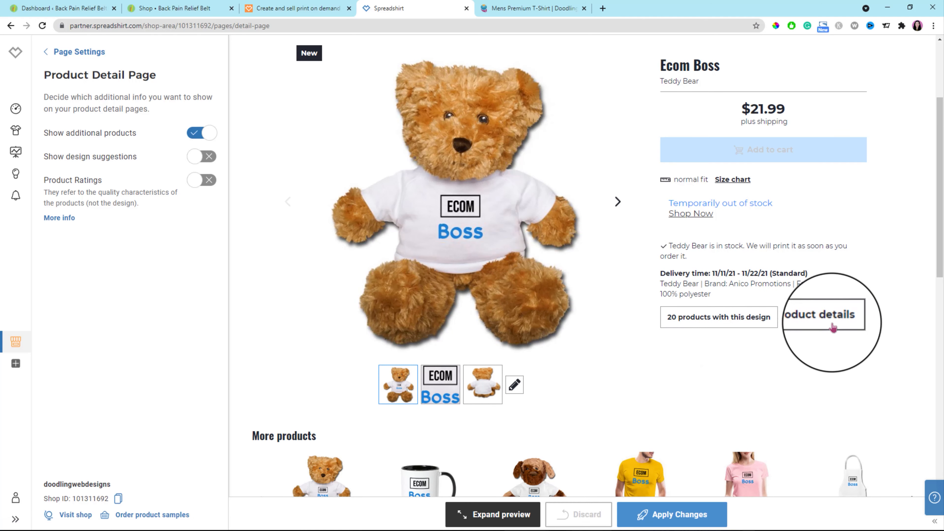
{"action": "left_click", "coordinate": [482, 385]}
{"action": "scroll", "coordinate": [483, 387], "scroll_direction": "up", "scroll_amount": 2}
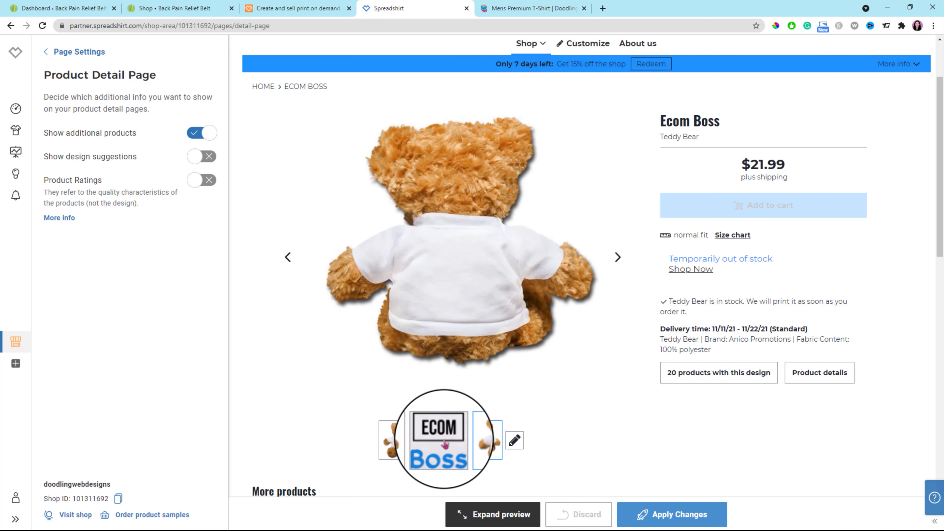
{"action": "left_click", "coordinate": [445, 443]}
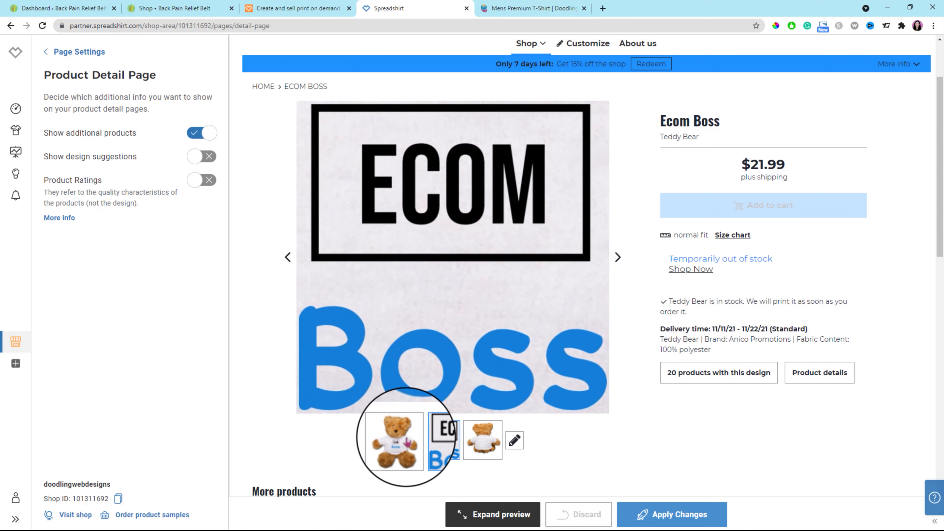
{"action": "left_click", "coordinate": [408, 442]}
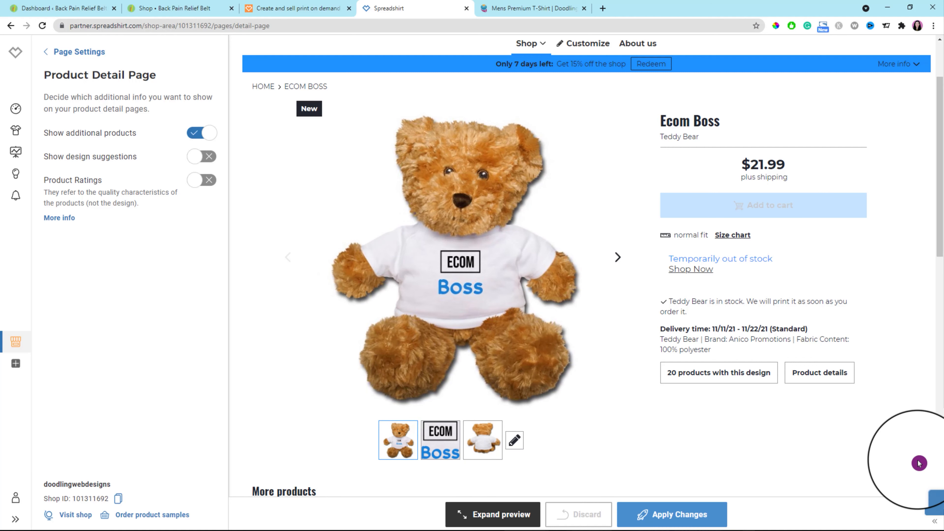
{"action": "scroll", "coordinate": [930, 467], "scroll_direction": "down", "scroll_amount": 15}
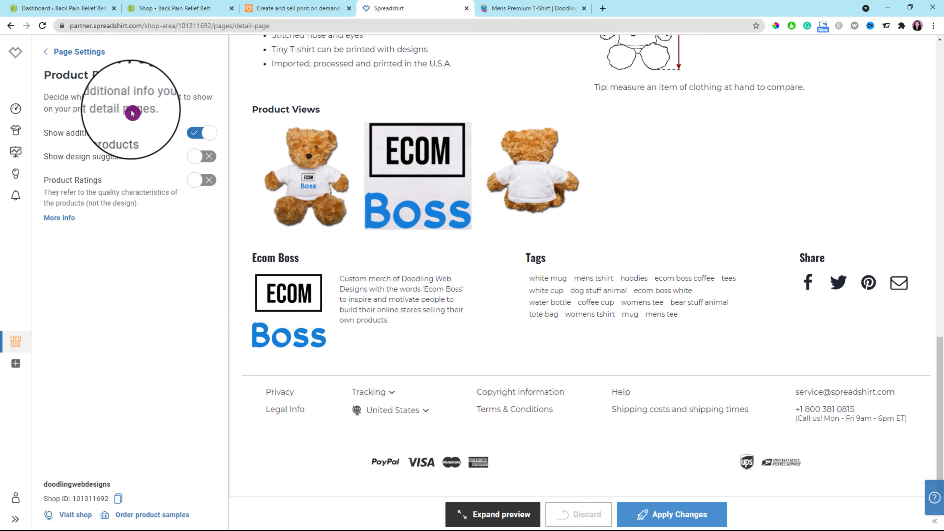
{"action": "left_click", "coordinate": [46, 52]}
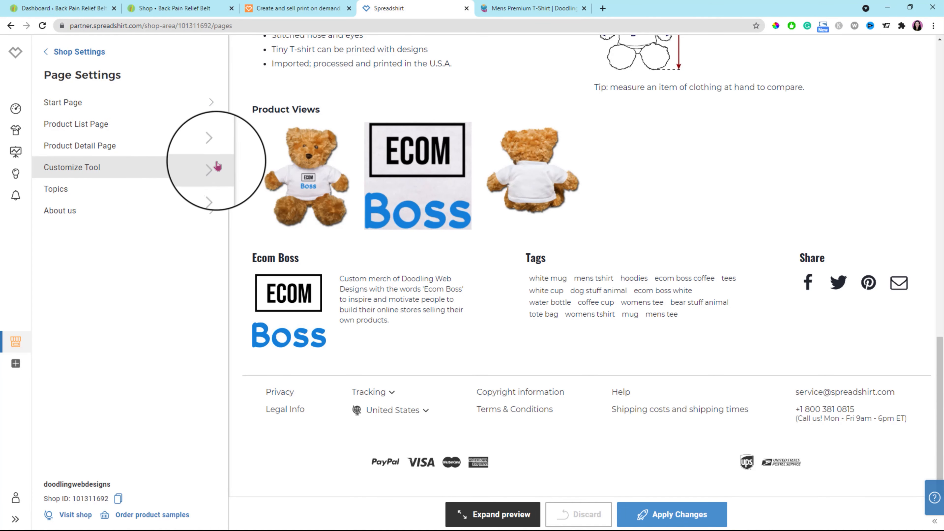
Step: Review the Customize Tool settings, try Add Spreadshirt designs on and off again, and apply the page with it off
{"action": "left_click", "coordinate": [212, 170]}
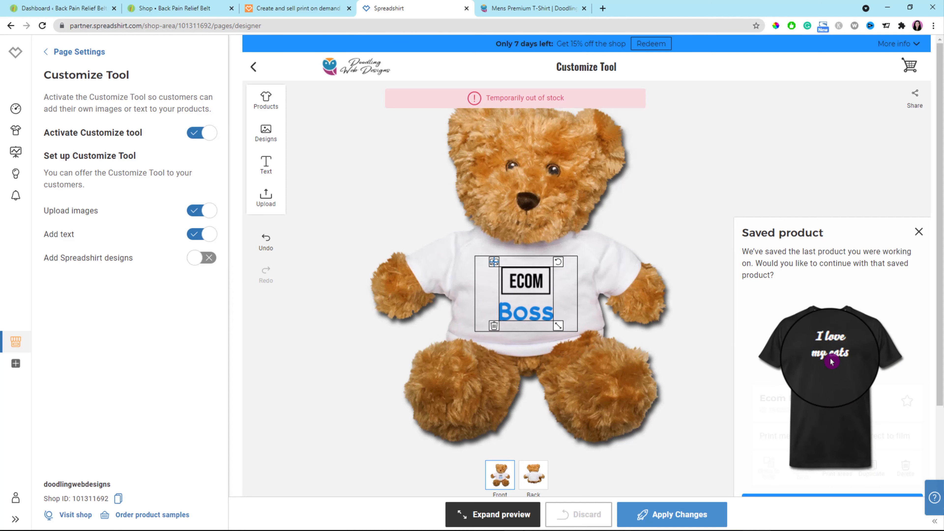
{"action": "left_click", "coordinate": [919, 232]}
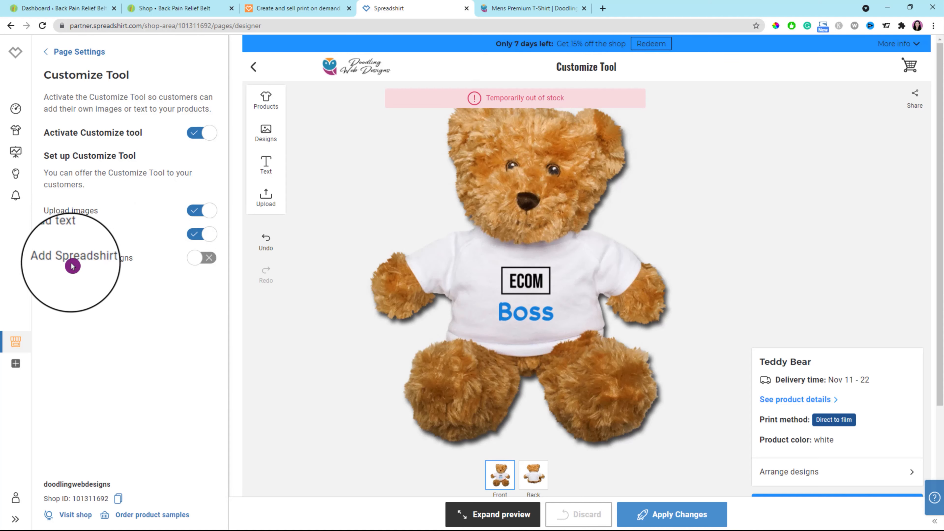
{"action": "left_click", "coordinate": [199, 260]}
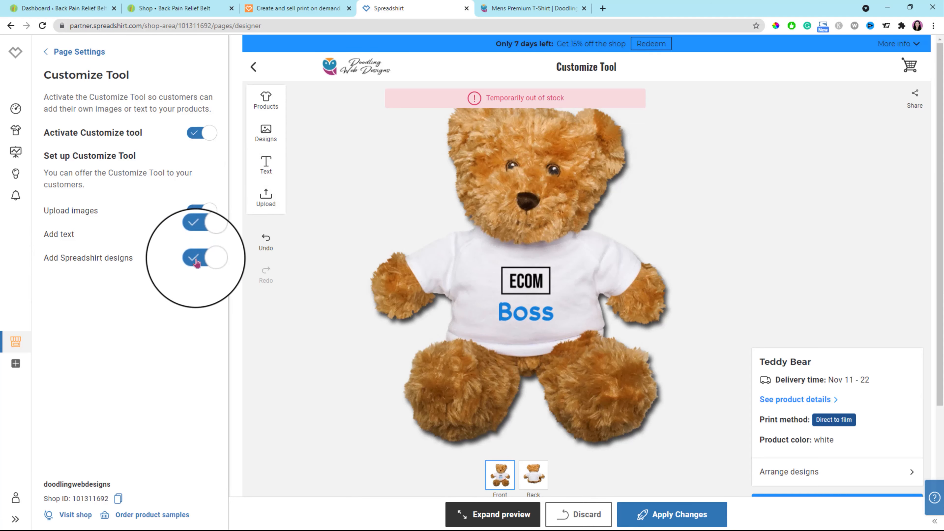
{"action": "left_click", "coordinate": [197, 262]}
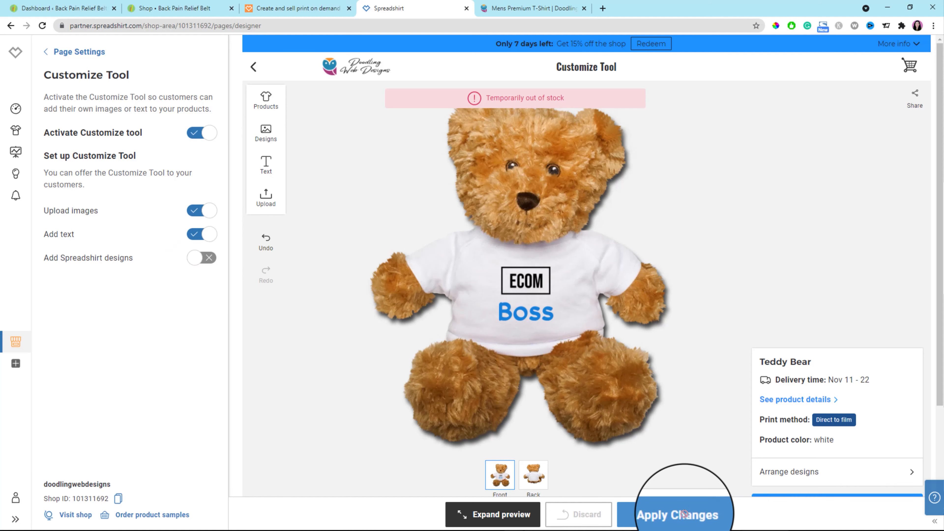
{"action": "left_click", "coordinate": [671, 521]}
{"action": "left_click", "coordinate": [47, 52]}
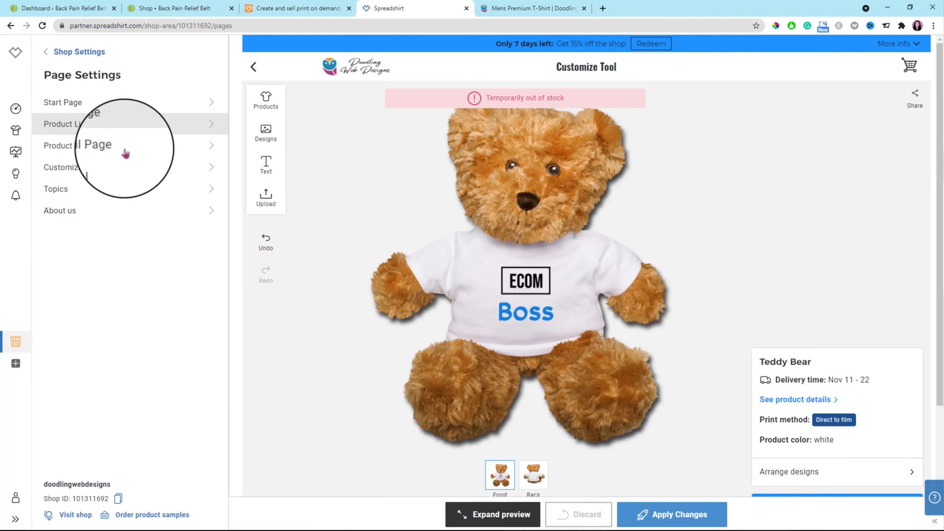
Step: Create the topic Ecom Boss with the Ecom Boss design and the description "Motivational words for an ecom boss.", and apply it
{"action": "left_click", "coordinate": [214, 195]}
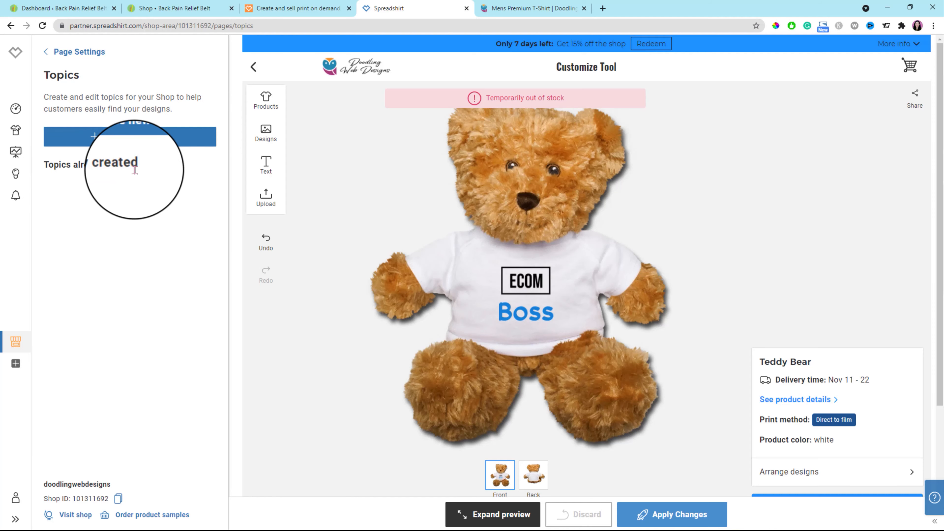
{"action": "left_click", "coordinate": [98, 135]}
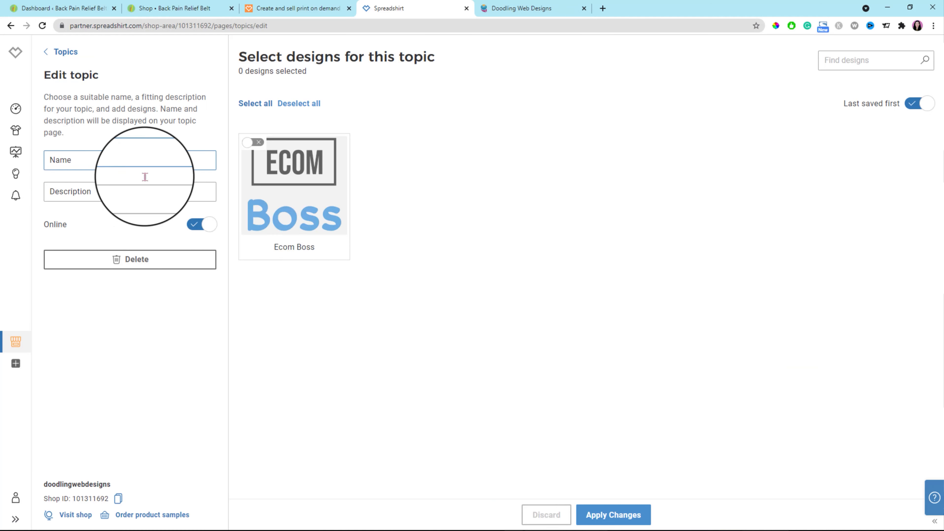
{"action": "left_click", "coordinate": [249, 143]}
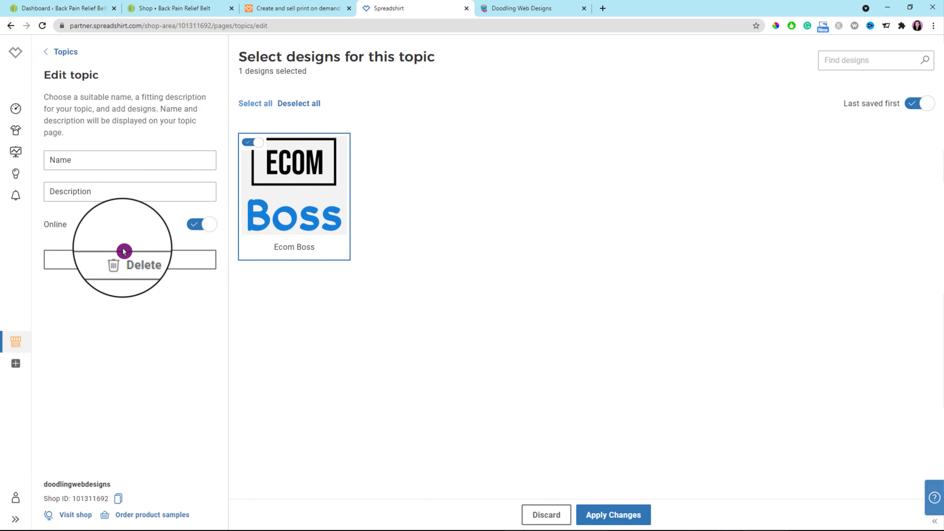
{"action": "left_click", "coordinate": [93, 160]}
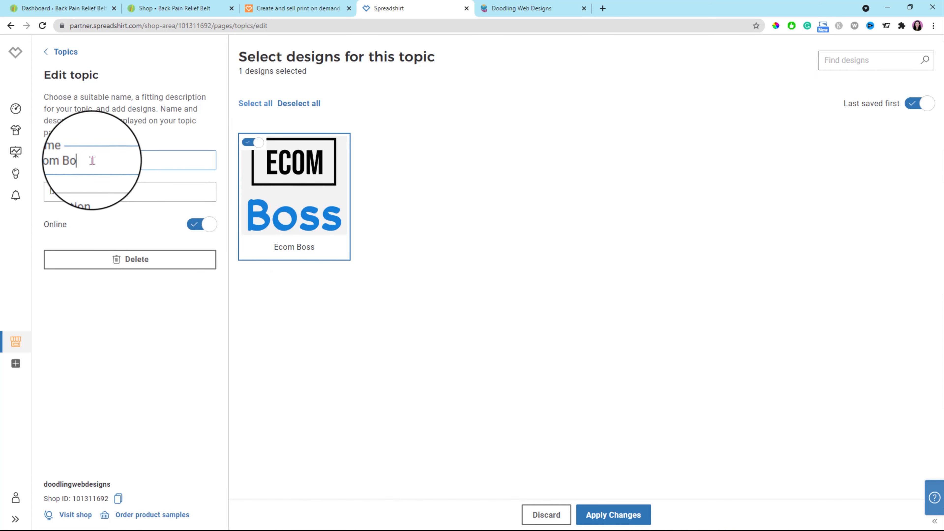
{"action": "left_click", "coordinate": [96, 195]}
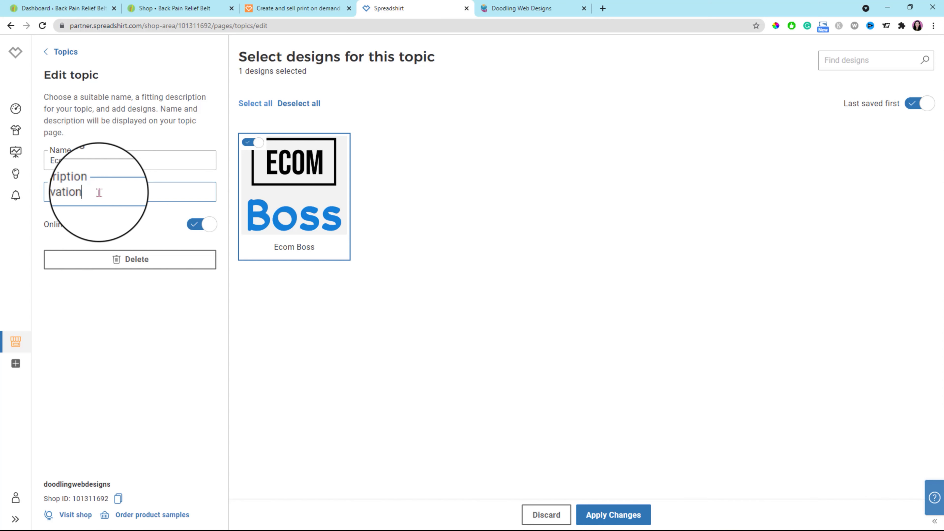
{"action": "left_click", "coordinate": [613, 515]}
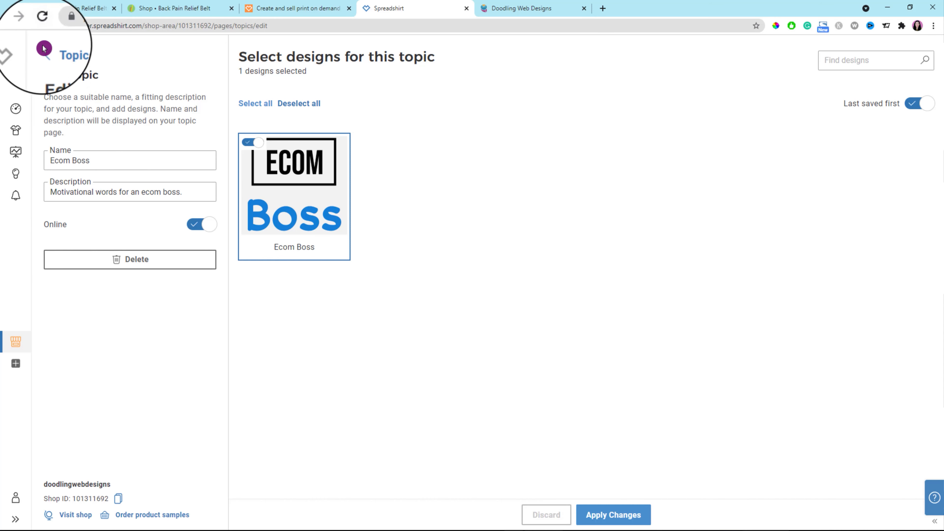
{"action": "left_click", "coordinate": [45, 56]}
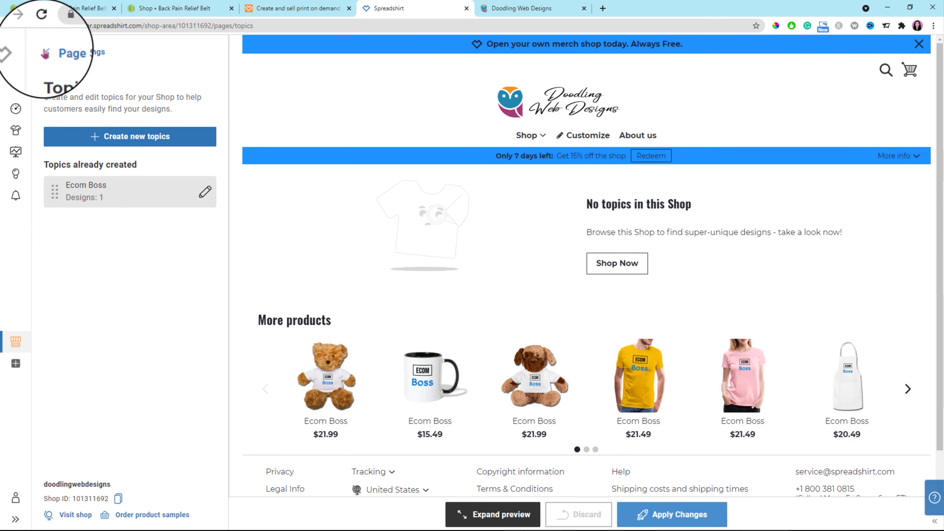
{"action": "left_click", "coordinate": [45, 53]}
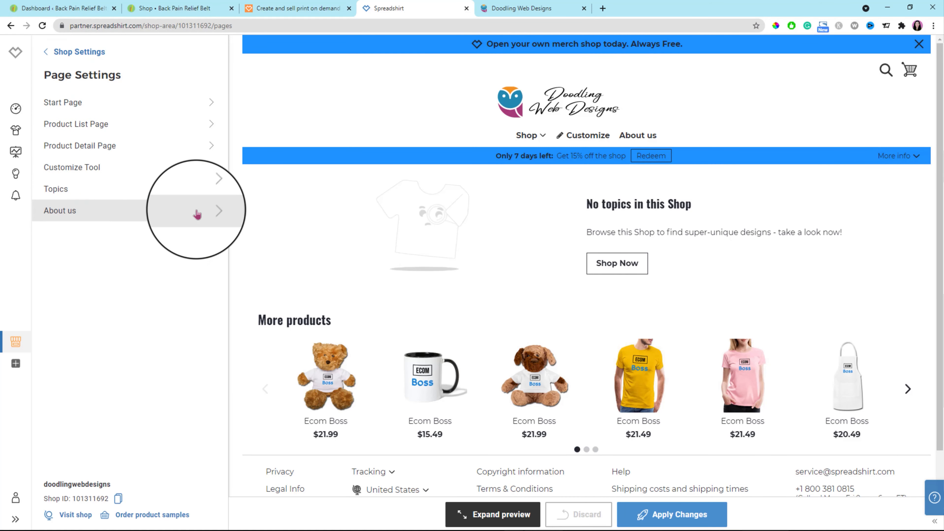
Step: Review the About us page's headline, mission statement and description, enlarging the description field to read its full text
{"action": "left_click", "coordinate": [211, 211]}
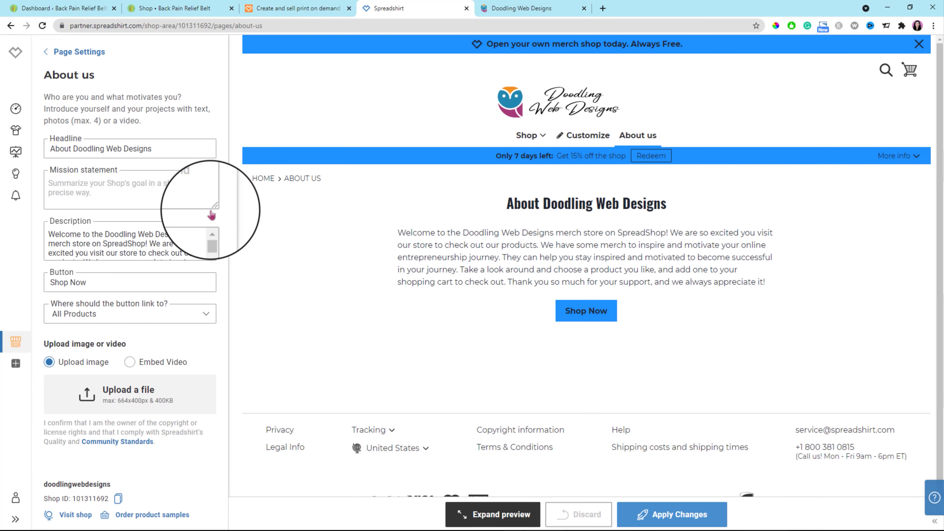
{"action": "left_click", "coordinate": [82, 150]}
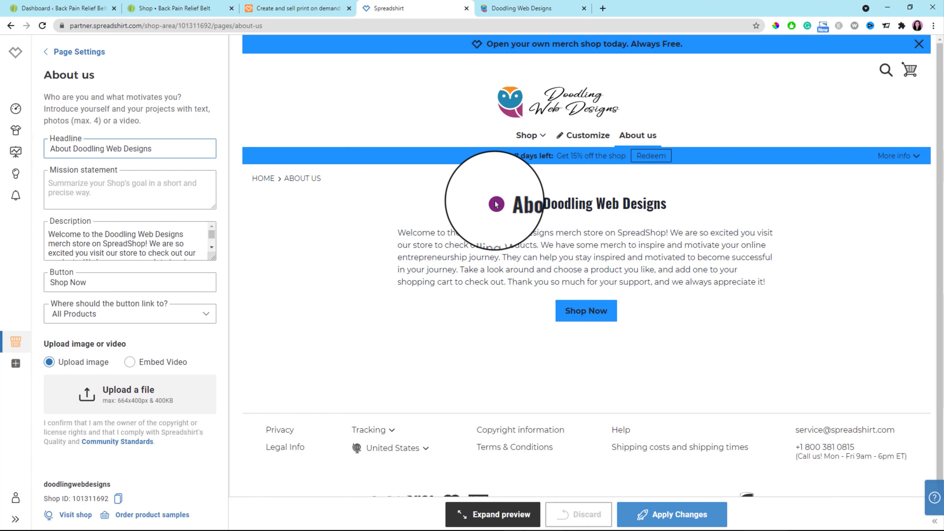
{"action": "left_click_drag", "start_coordinate": [505, 208], "coordinate": [667, 204]}
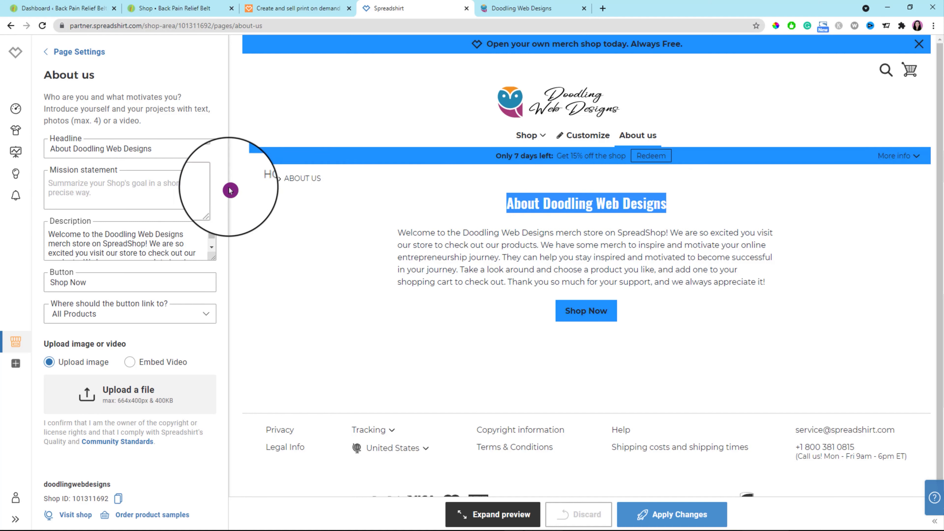
{"action": "left_click", "coordinate": [103, 188]}
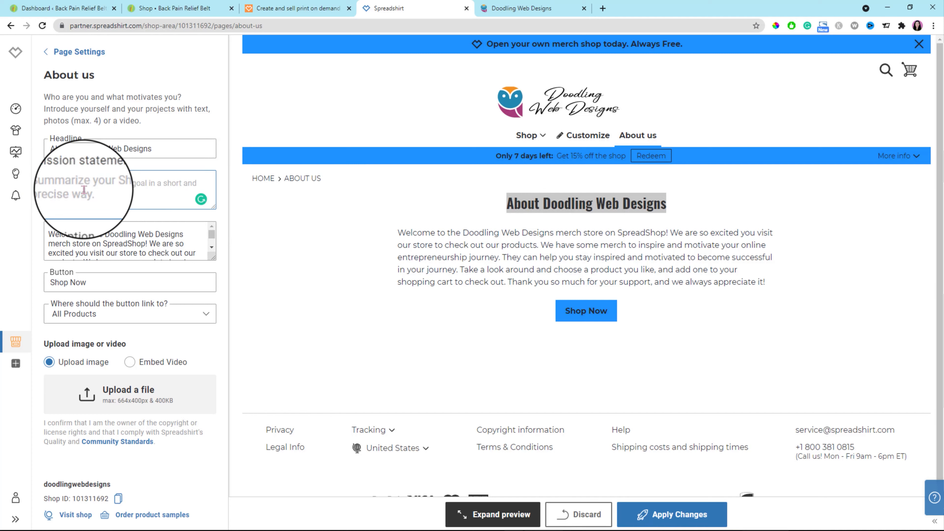
{"action": "left_click", "coordinate": [146, 243]}
{"action": "left_click_drag", "start_coordinate": [213, 259], "coordinate": [202, 350]}
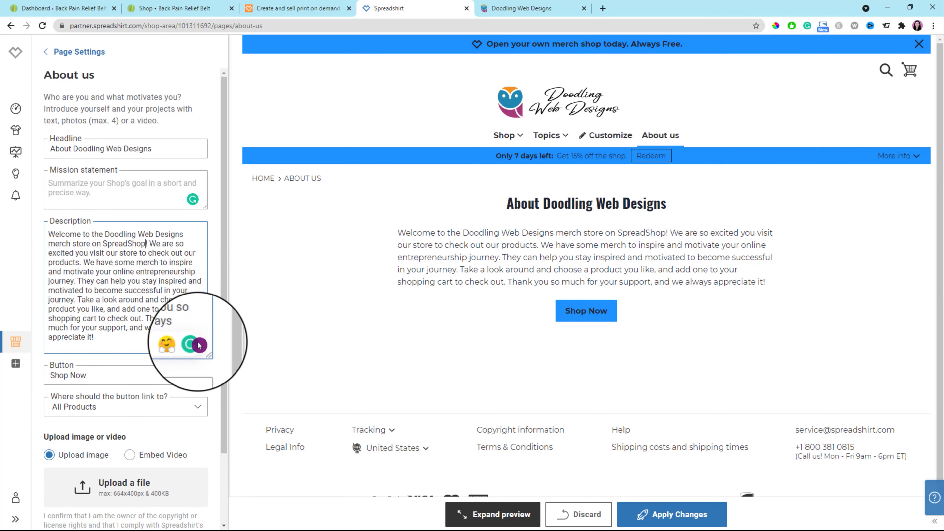
{"action": "scroll", "coordinate": [166, 454], "scroll_direction": "down", "scroll_amount": 2}
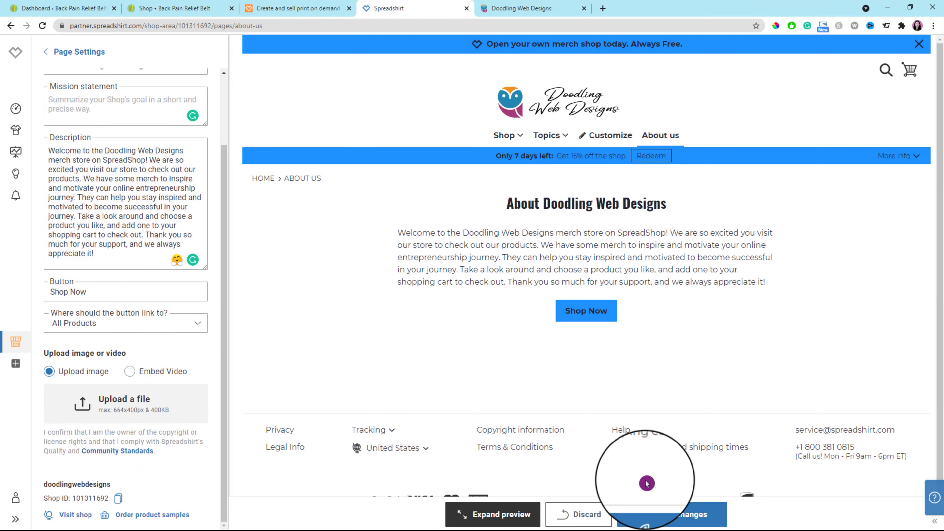
Step: Apply the About us page settings and return to the main shop settings
{"action": "left_click", "coordinate": [685, 523]}
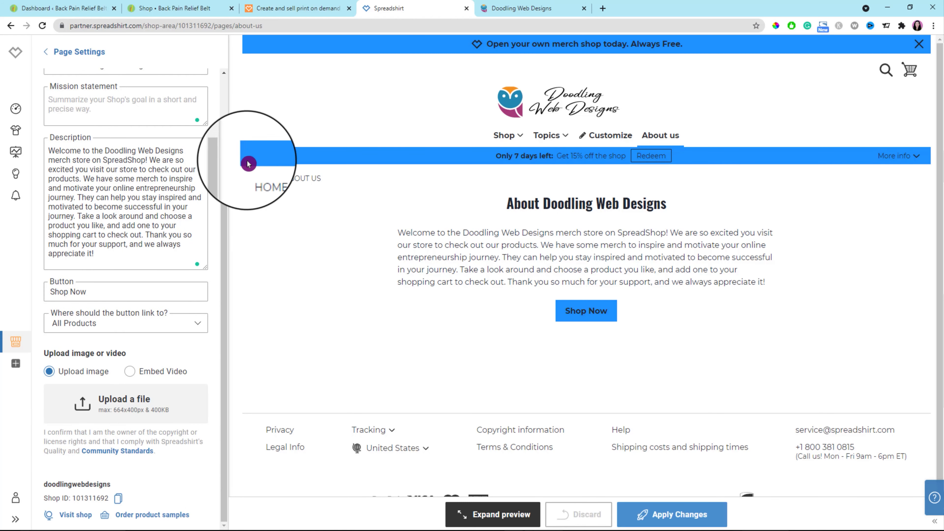
{"action": "left_click", "coordinate": [46, 56]}
{"action": "left_click", "coordinate": [45, 56]}
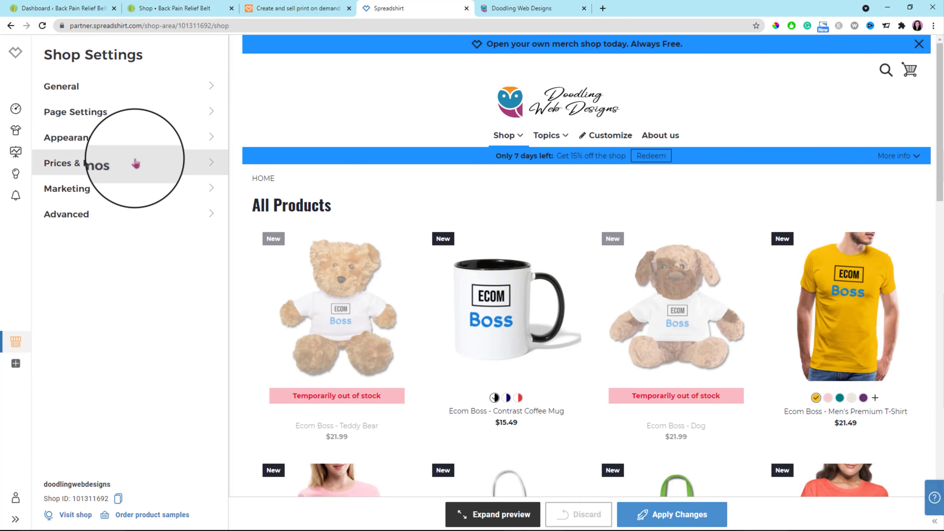
Step: Examine the shop logo, favicon and invoice logo and their size limits in the appearance settings, checking the favicon on the live shop
{"action": "left_click", "coordinate": [208, 140]}
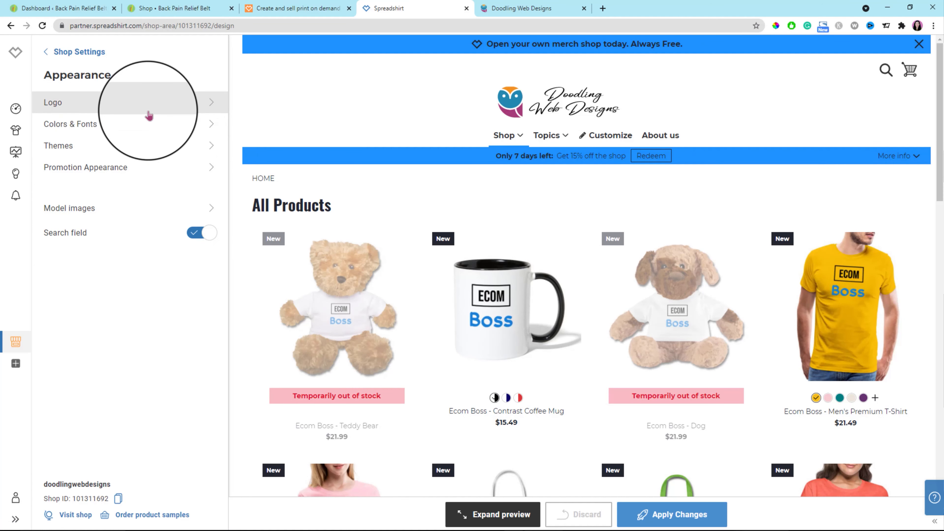
{"action": "left_click", "coordinate": [206, 106]}
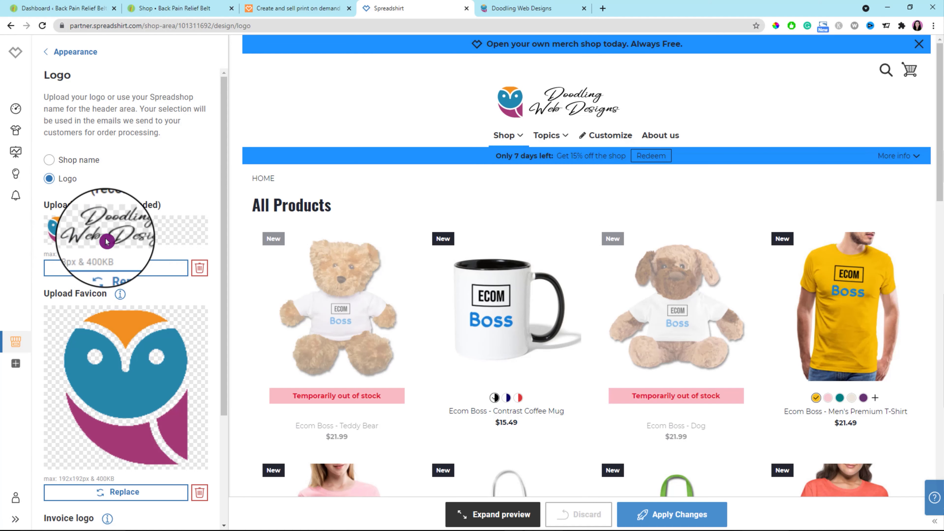
{"action": "left_click_drag", "start_coordinate": [60, 253], "coordinate": [81, 254]}
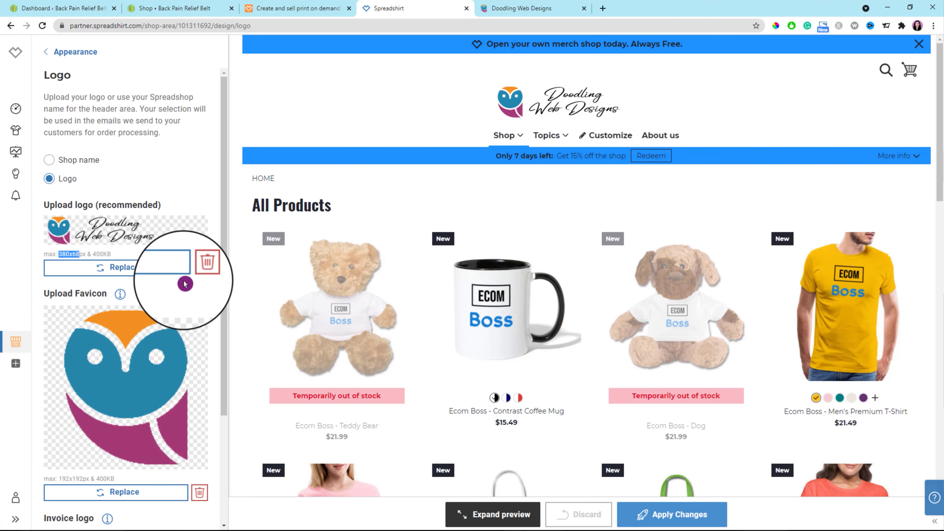
{"action": "scroll", "coordinate": [206, 324], "scroll_direction": "down", "scroll_amount": 1}
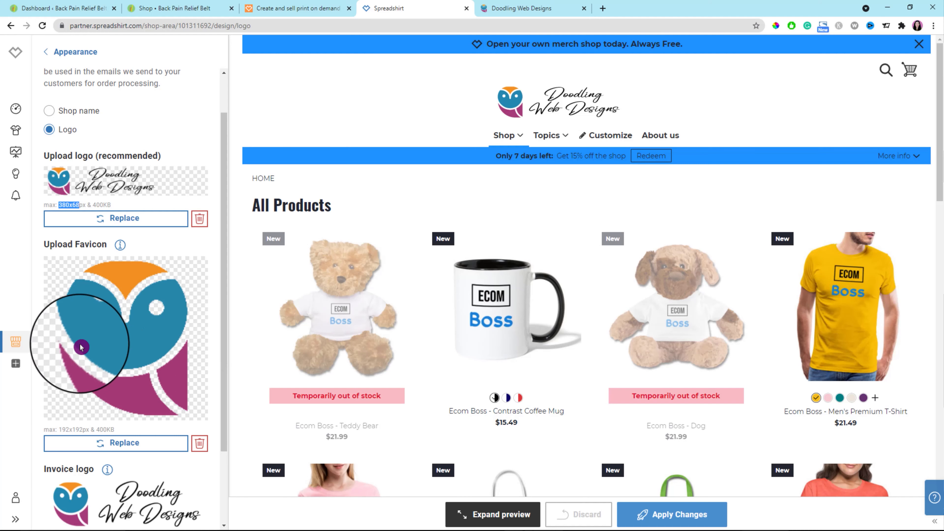
{"action": "scroll", "coordinate": [135, 341], "scroll_direction": "down", "scroll_amount": 1}
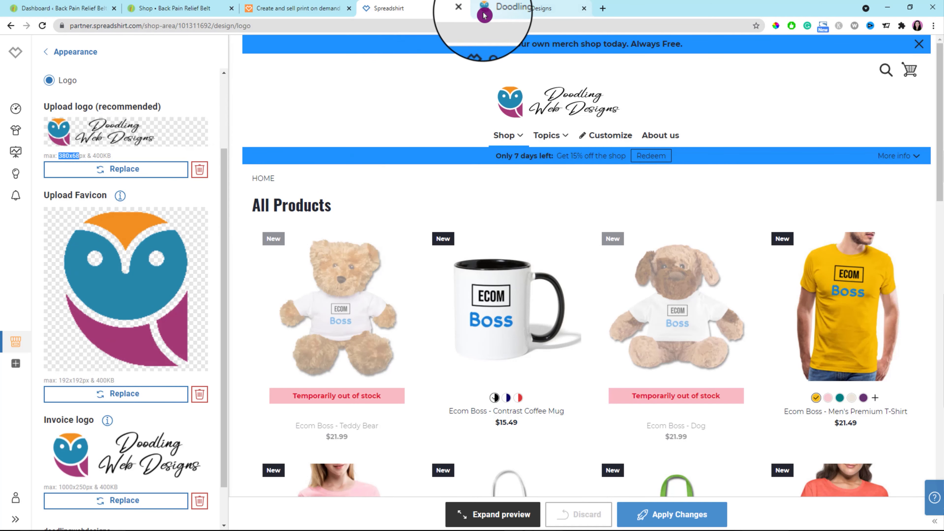
{"action": "left_click", "coordinate": [513, 12]}
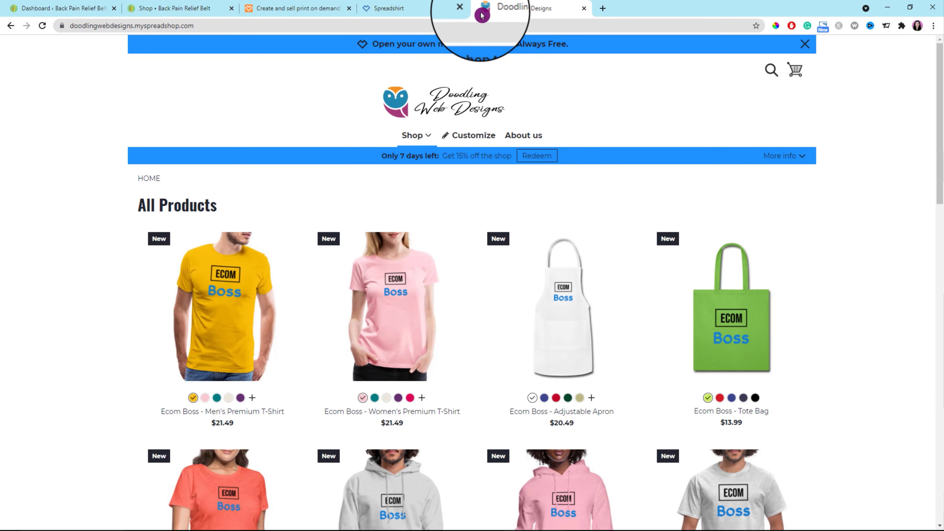
{"action": "left_click", "coordinate": [428, 8]}
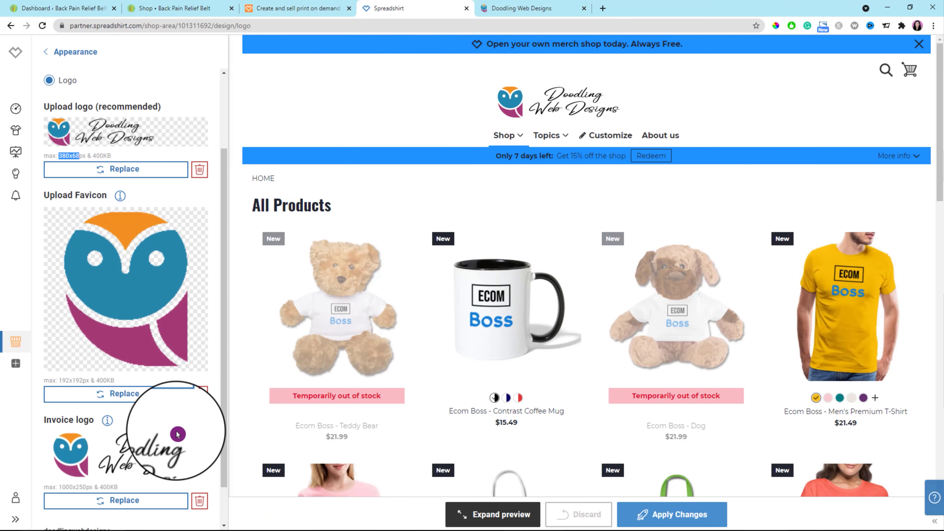
{"action": "scroll", "coordinate": [63, 406], "scroll_direction": "down", "scroll_amount": 1}
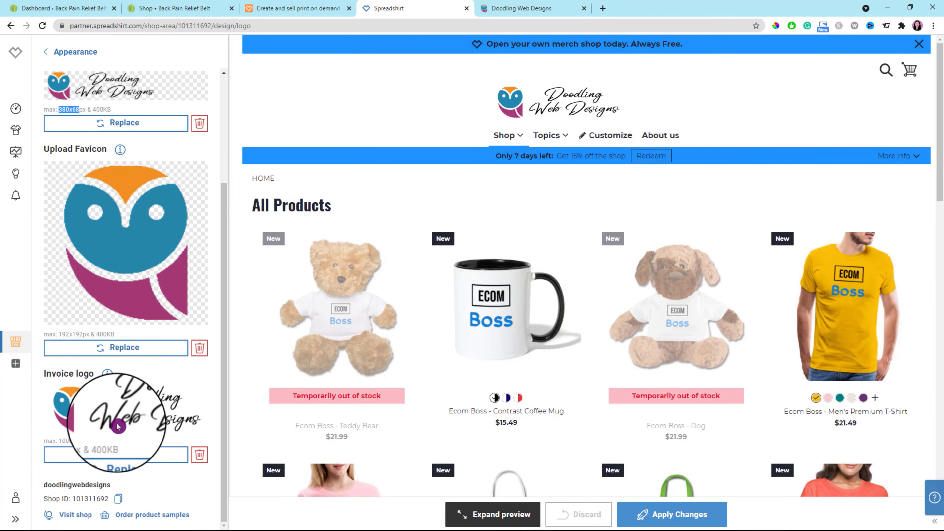
{"action": "left_click_drag", "start_coordinate": [61, 440], "coordinate": [87, 440]}
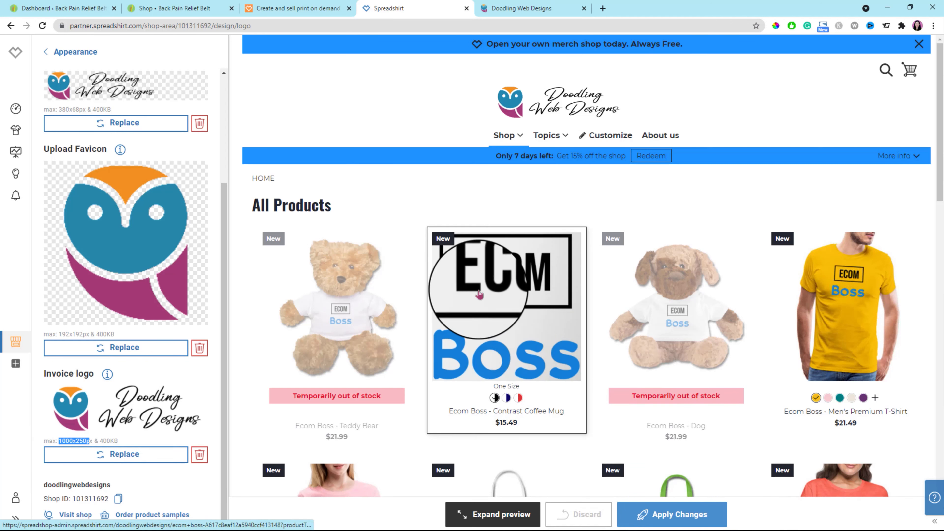
{"action": "left_click", "coordinate": [46, 53]}
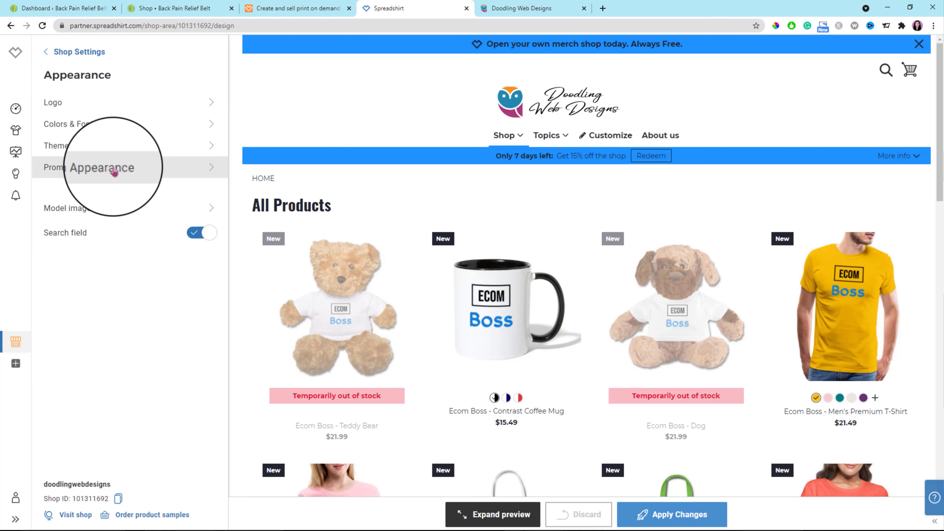
Step: Open the color choices for the active buttons, and sample the purple of the shop logo and copy its hex code A63A78
{"action": "left_click", "coordinate": [212, 127]}
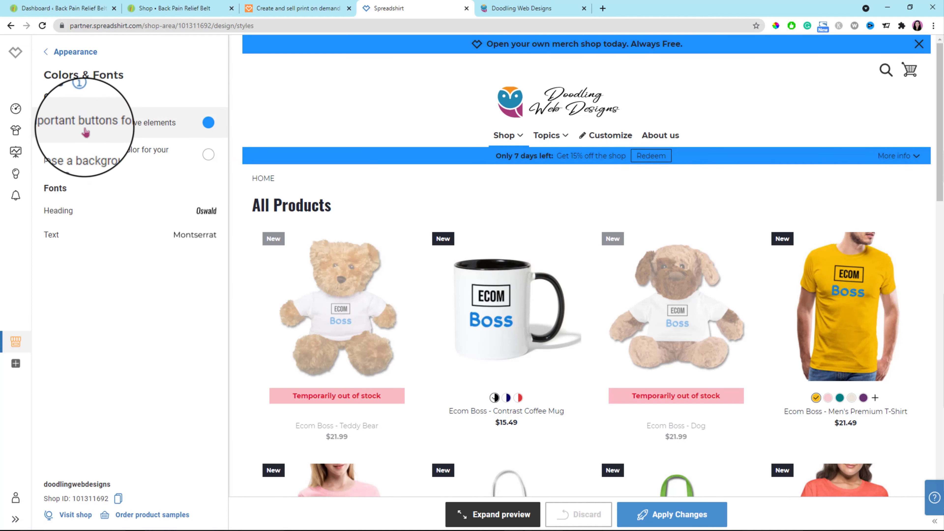
{"action": "left_click", "coordinate": [162, 132]}
{"action": "left_click", "coordinate": [776, 25]}
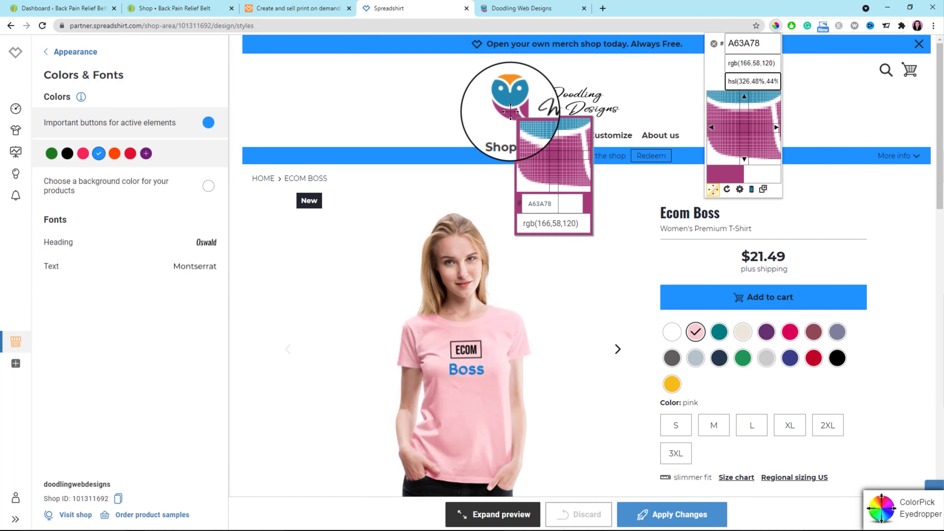
{"action": "left_click", "coordinate": [511, 112]}
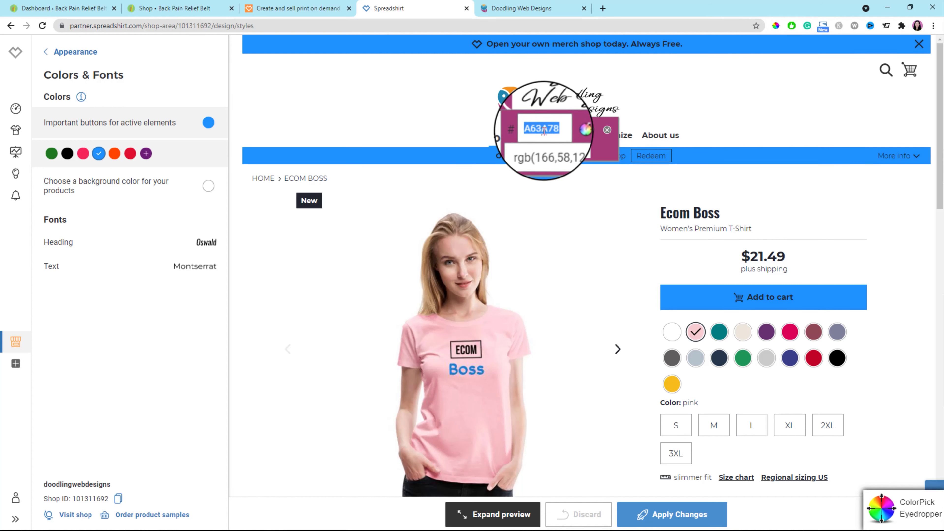
{"action": "right_click", "coordinate": [544, 131]}
{"action": "left_click", "coordinate": [569, 136]}
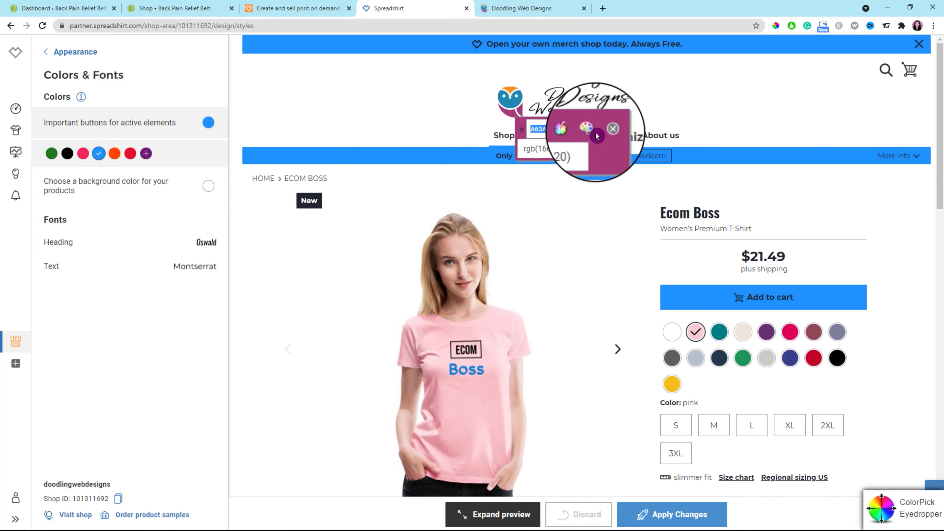
Step: Set the color of the important buttons for active elements to the custom hex #A63A78 and apply the change
{"action": "left_click", "coordinate": [613, 129]}
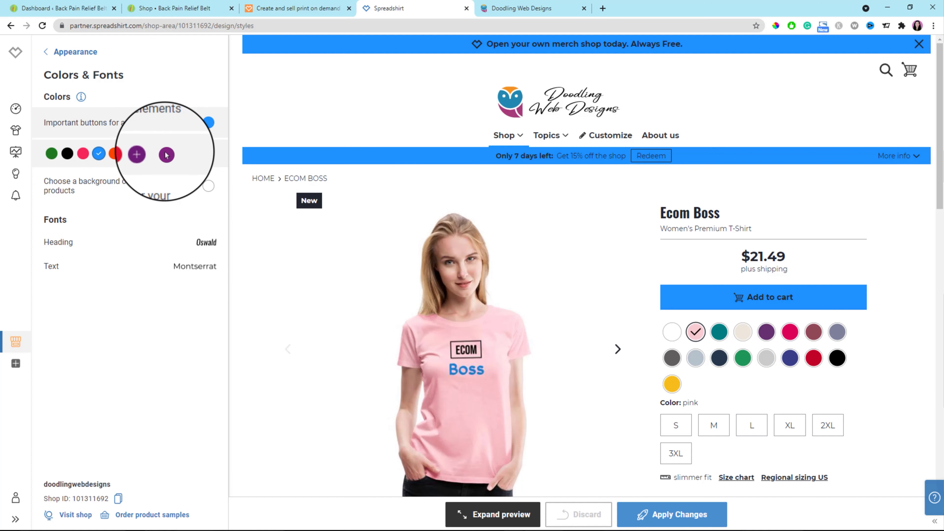
{"action": "left_click", "coordinate": [209, 123]}
{"action": "left_click", "coordinate": [209, 123]}
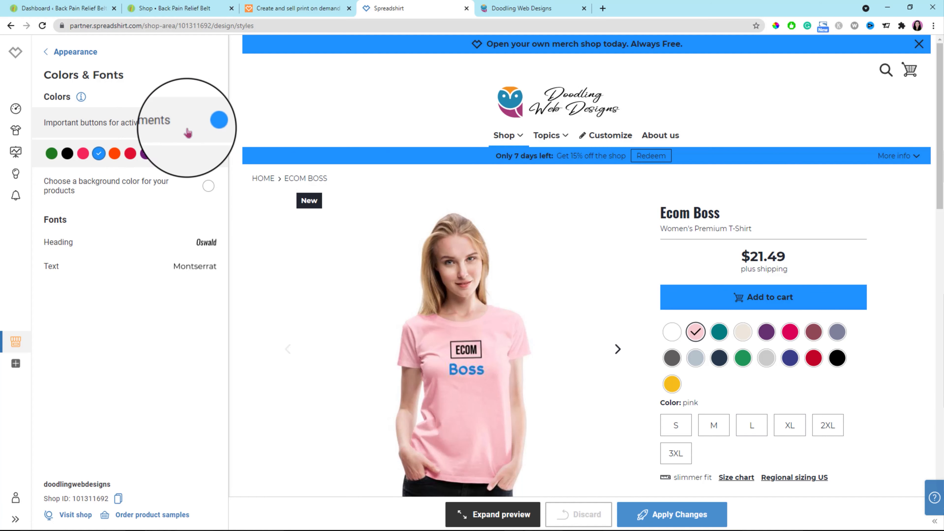
{"action": "left_click", "coordinate": [145, 153]}
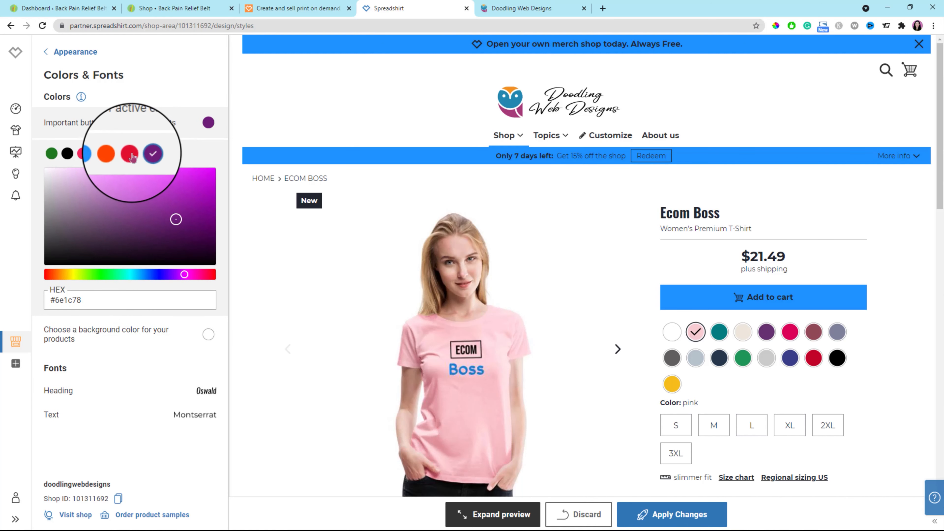
{"action": "left_click_drag", "start_coordinate": [54, 300], "coordinate": [88, 301]}
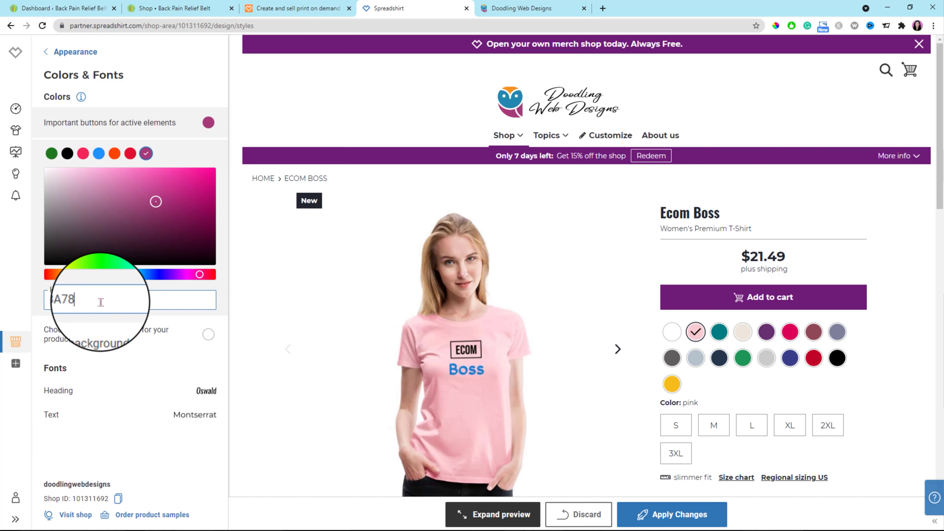
{"action": "left_click", "coordinate": [193, 157]}
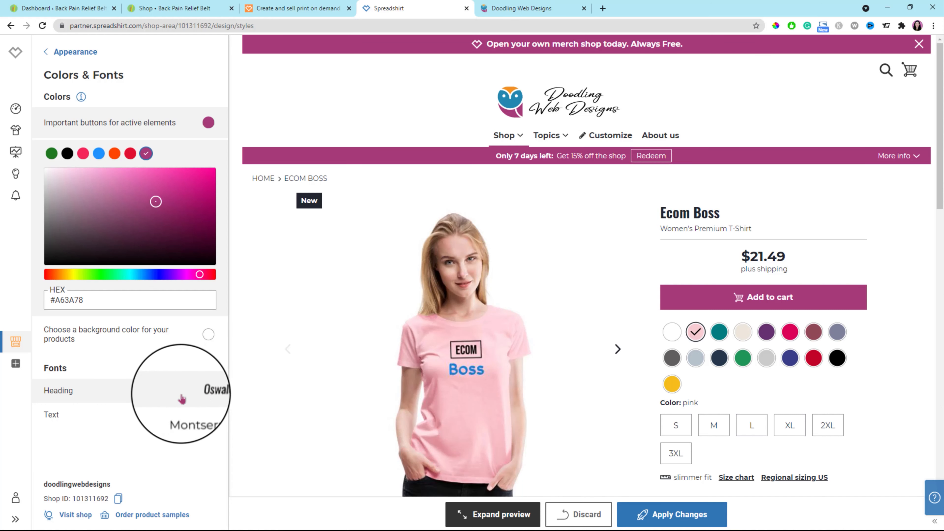
{"action": "left_click", "coordinate": [678, 522]}
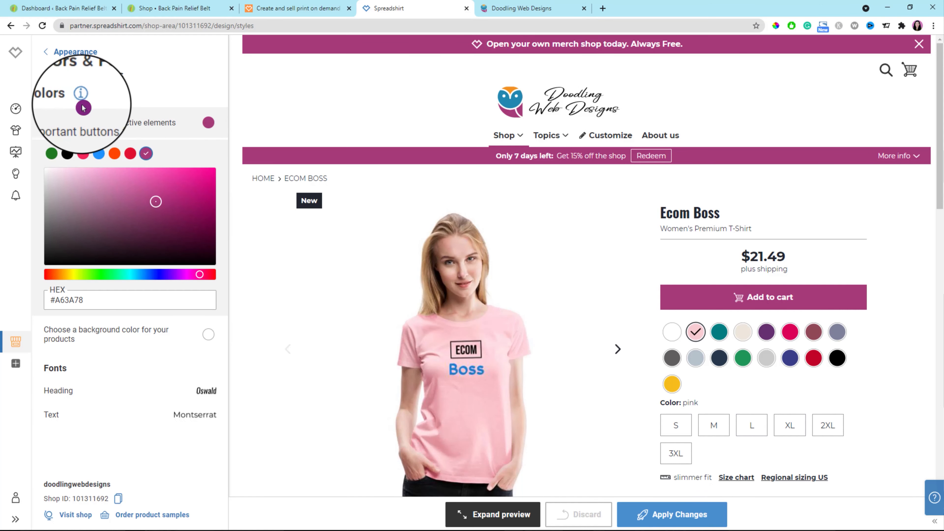
Step: Preview the Impulse theme among the shop themes, select it for the shop and apply the change
{"action": "left_click", "coordinate": [46, 54]}
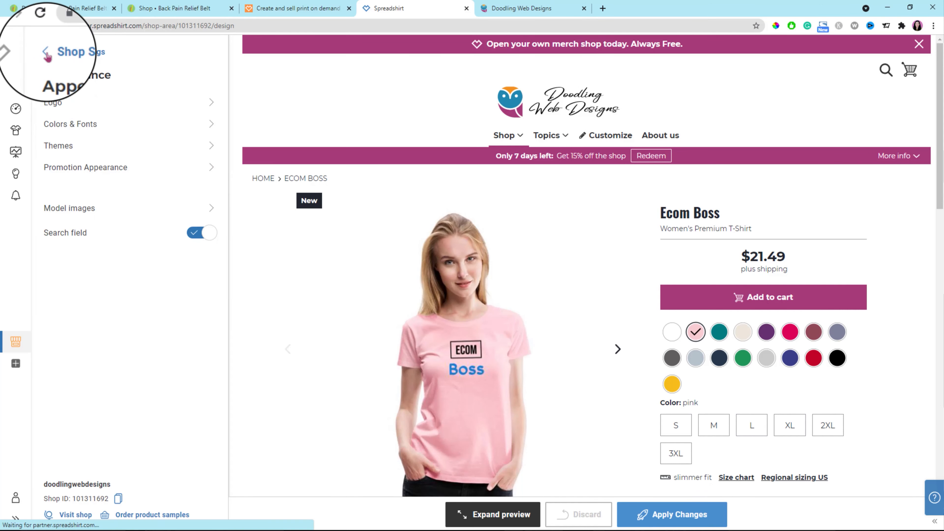
{"action": "left_click", "coordinate": [210, 149]}
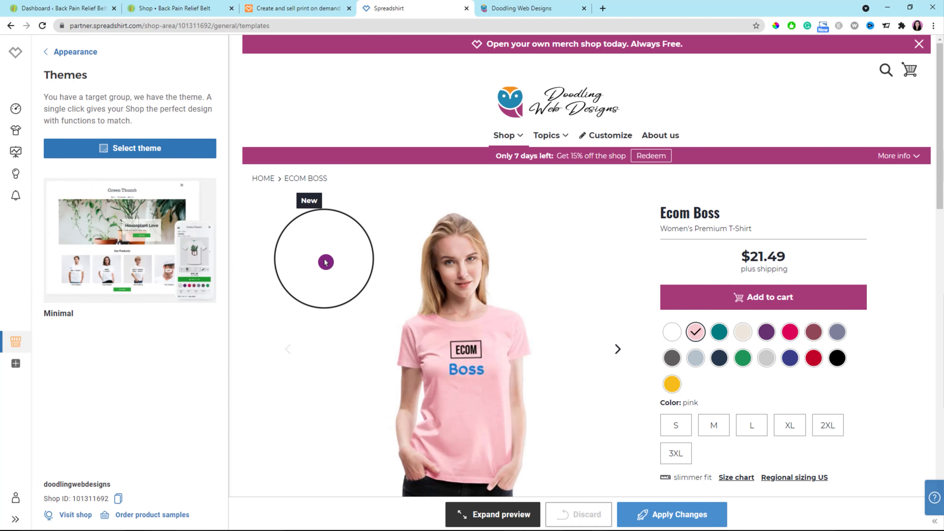
{"action": "left_click", "coordinate": [132, 150]}
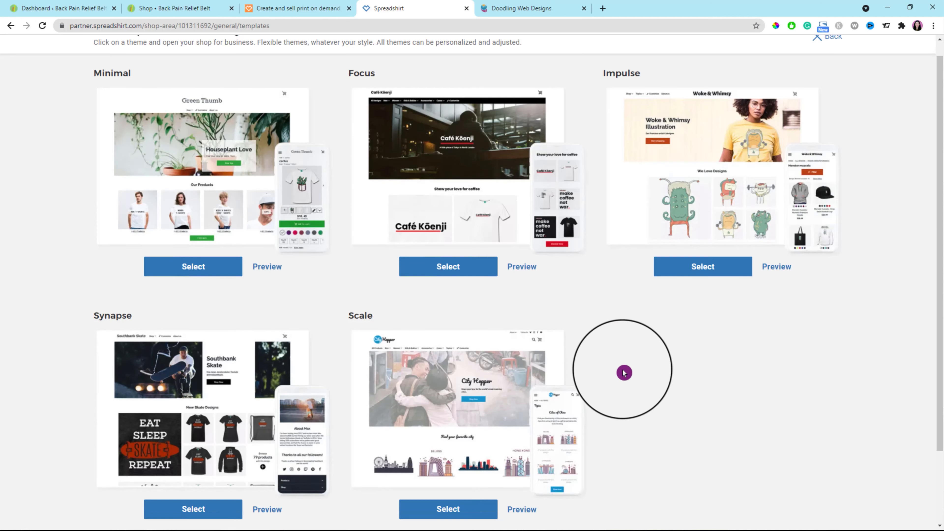
{"action": "left_click", "coordinate": [781, 284]}
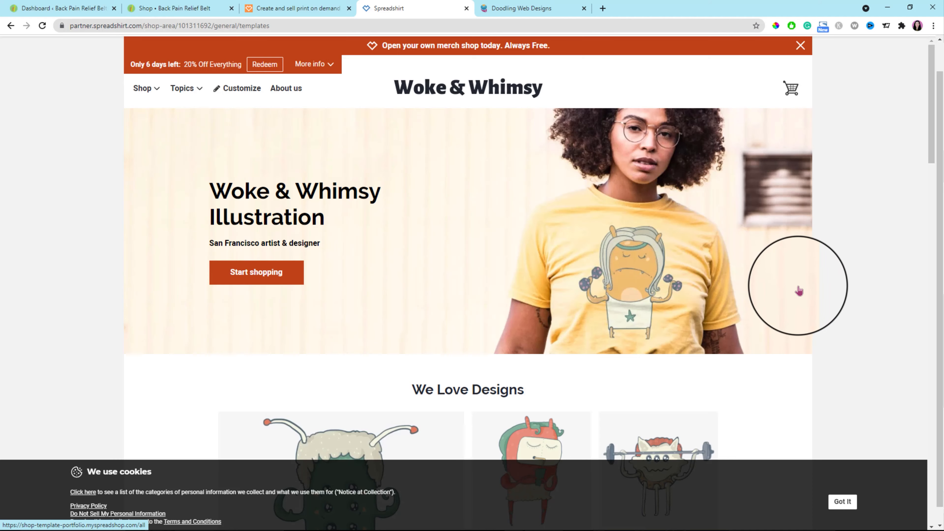
{"action": "scroll", "coordinate": [799, 286], "scroll_direction": "down", "scroll_amount": 9}
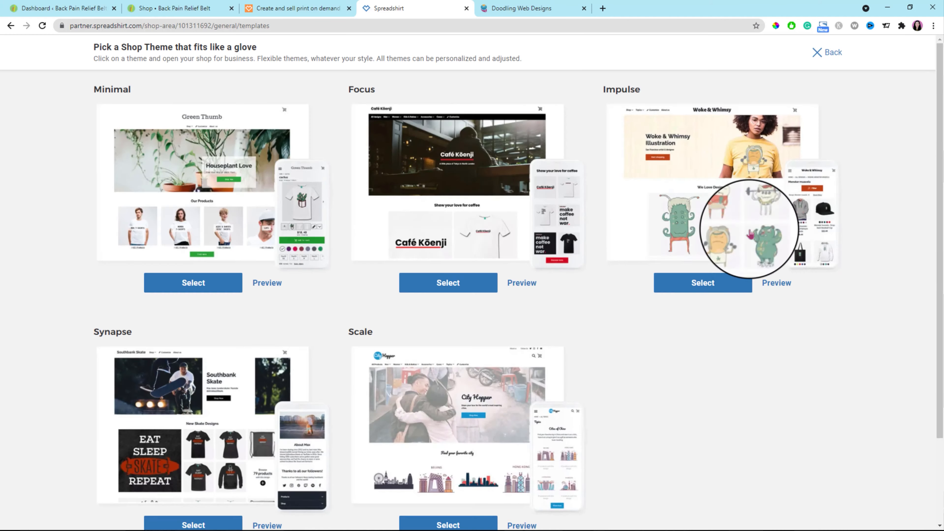
{"action": "left_click", "coordinate": [702, 284]}
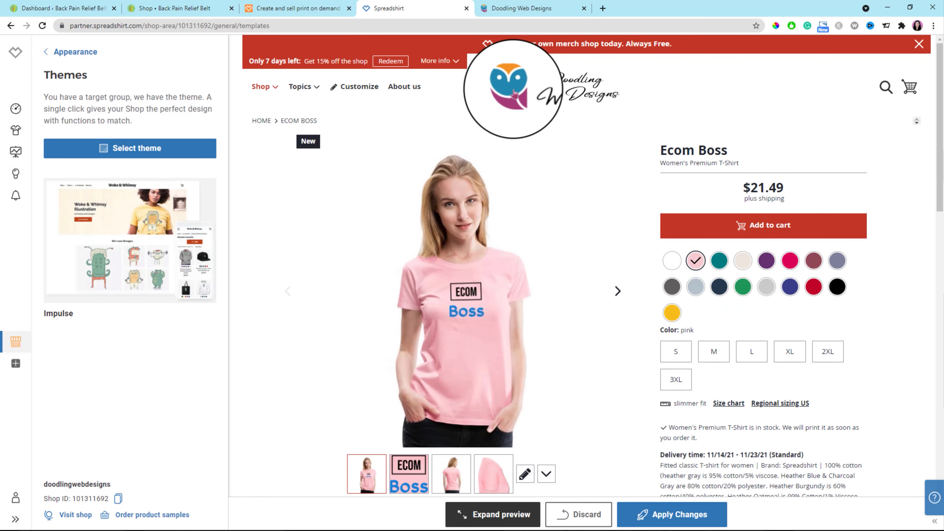
{"action": "left_click", "coordinate": [672, 517]}
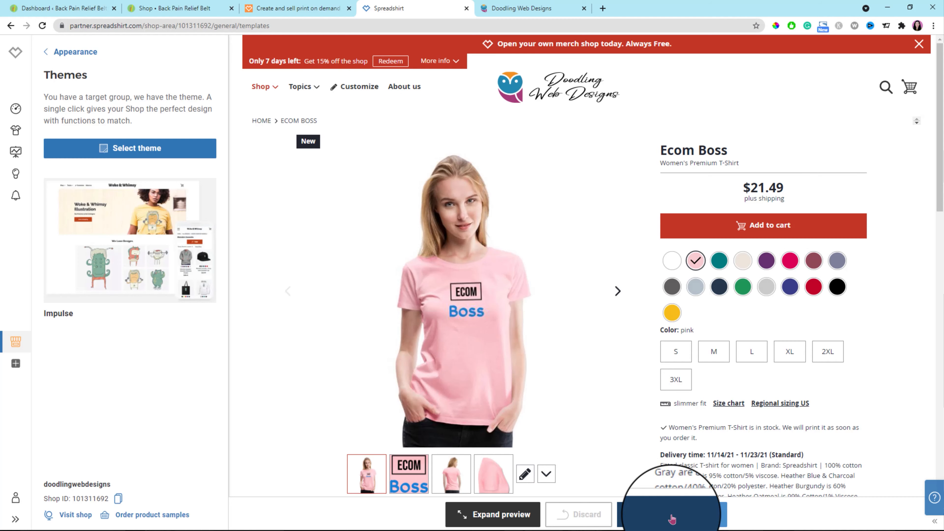
Step: Check the live shop's new look on the Topics menu, the About us page and the product list
{"action": "key", "text": "ctrl+Tab"}
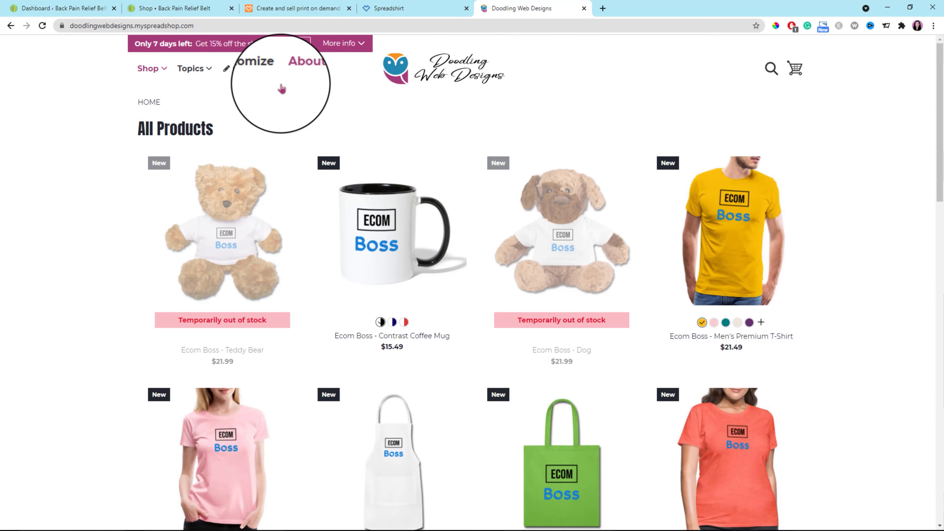
{"action": "mouse_move", "coordinate": [206, 73]}
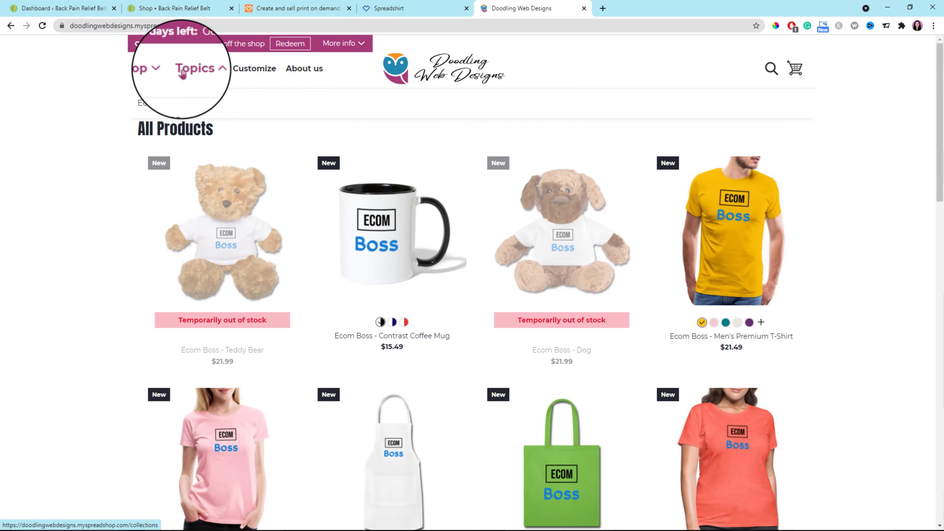
{"action": "left_click", "coordinate": [317, 70]}
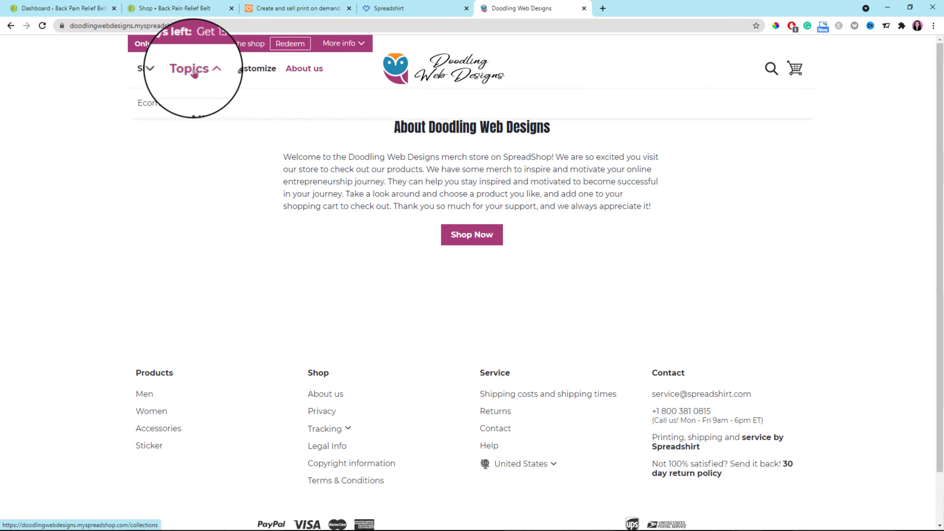
{"action": "left_click", "coordinate": [148, 68]}
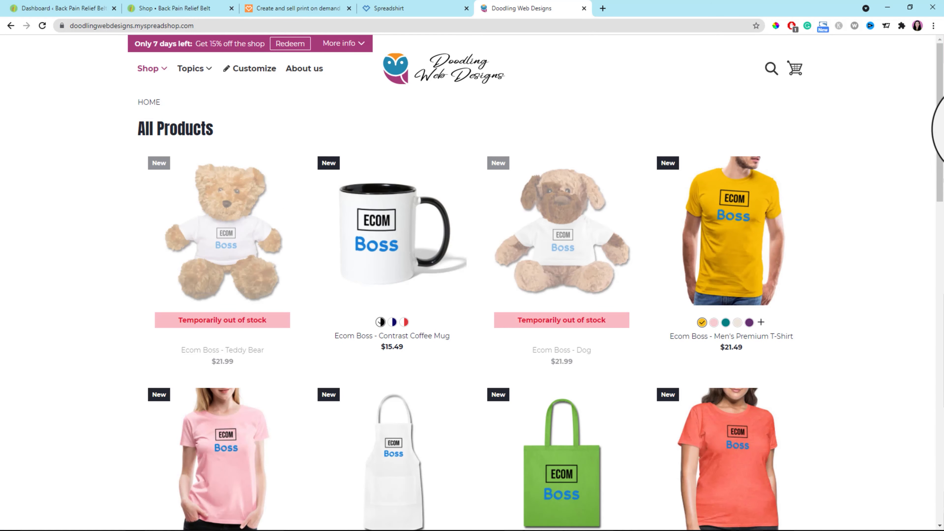
{"action": "scroll", "coordinate": [833, 148], "scroll_direction": "down", "scroll_amount": 10}
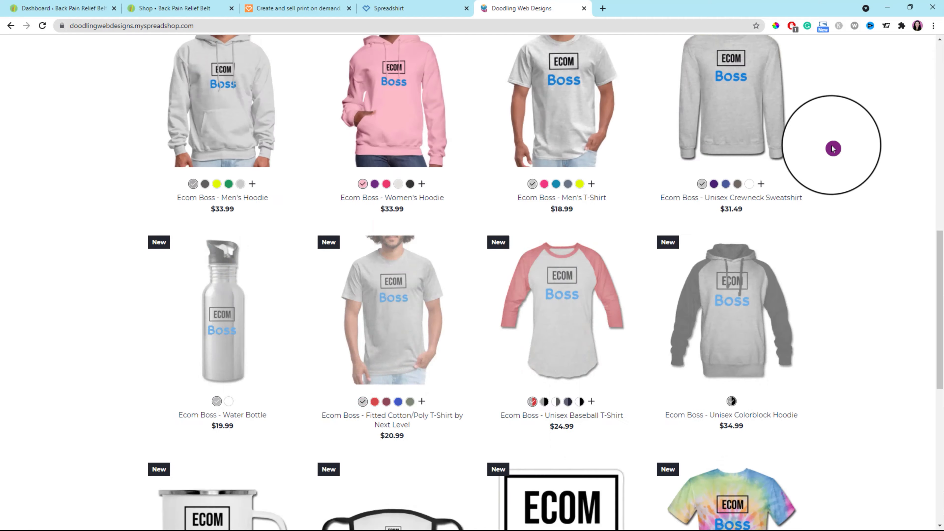
{"action": "scroll", "coordinate": [833, 149], "scroll_direction": "up", "scroll_amount": 7}
{"action": "scroll", "coordinate": [834, 149], "scroll_direction": "up", "scroll_amount": 5}
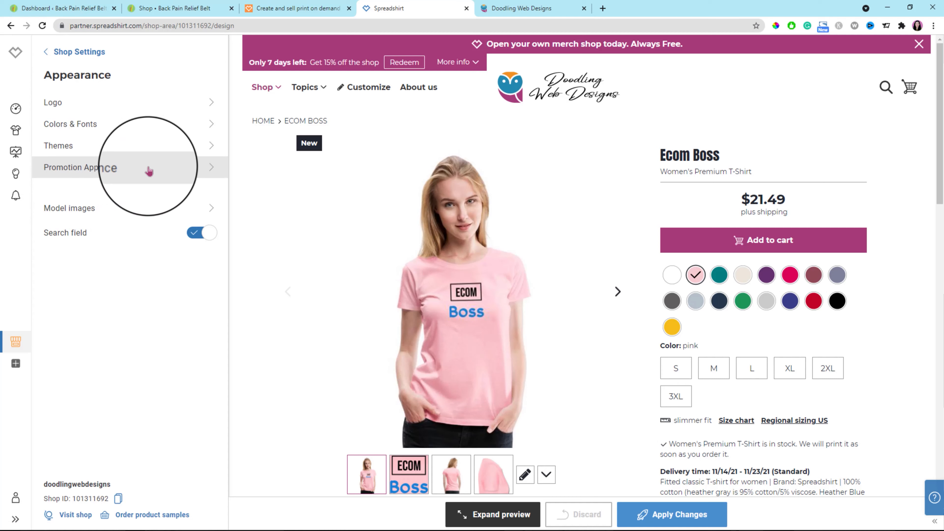
Step: Customize the promotion appearance with the yellow floral background image and black promotion text, and apply the changes
{"action": "left_click", "coordinate": [148, 171]}
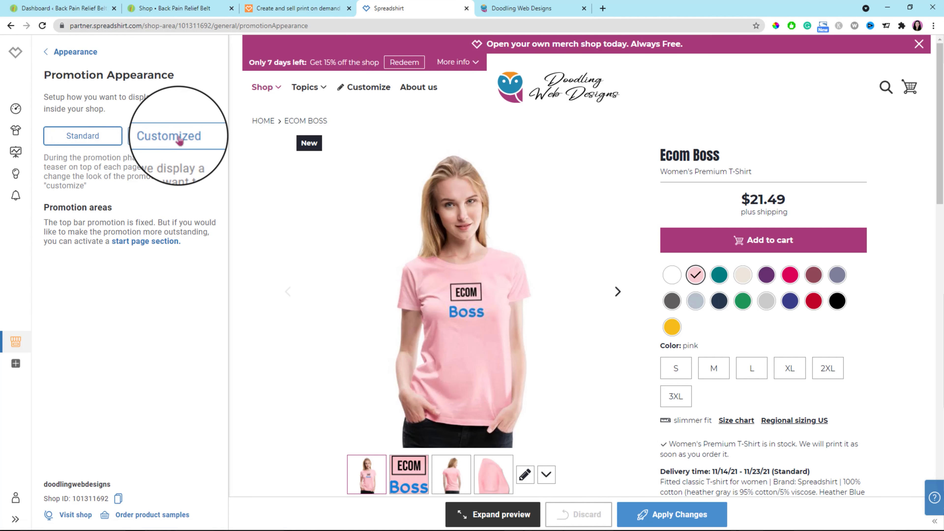
{"action": "left_click", "coordinate": [180, 139]}
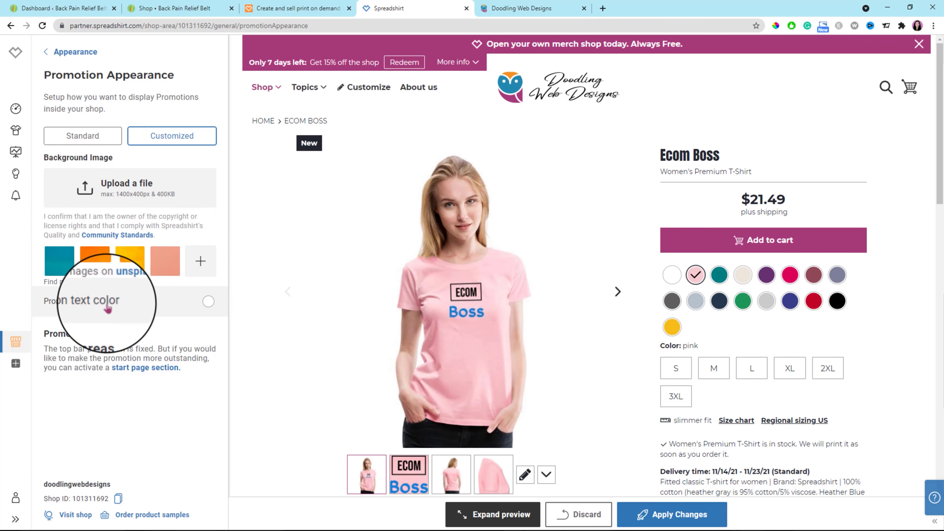
{"action": "left_click", "coordinate": [201, 262]}
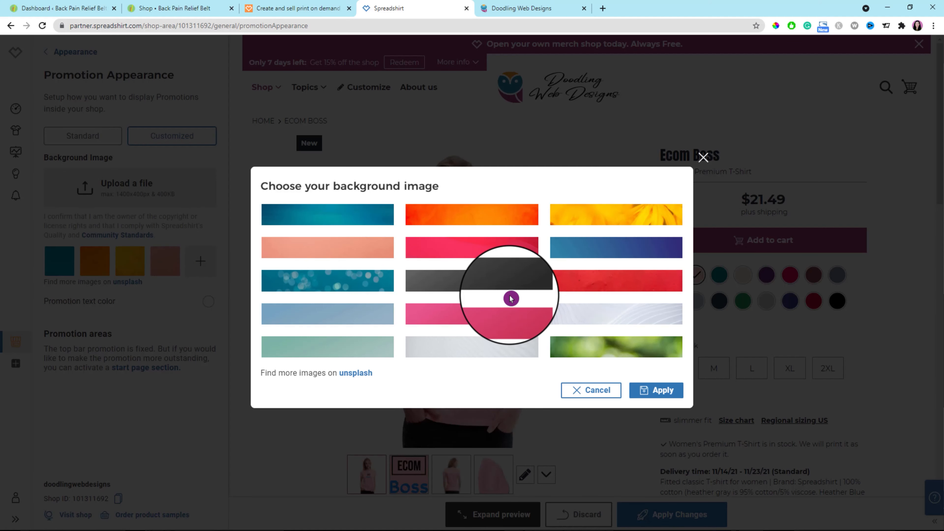
{"action": "left_click", "coordinate": [624, 222]}
{"action": "left_click", "coordinate": [665, 389]}
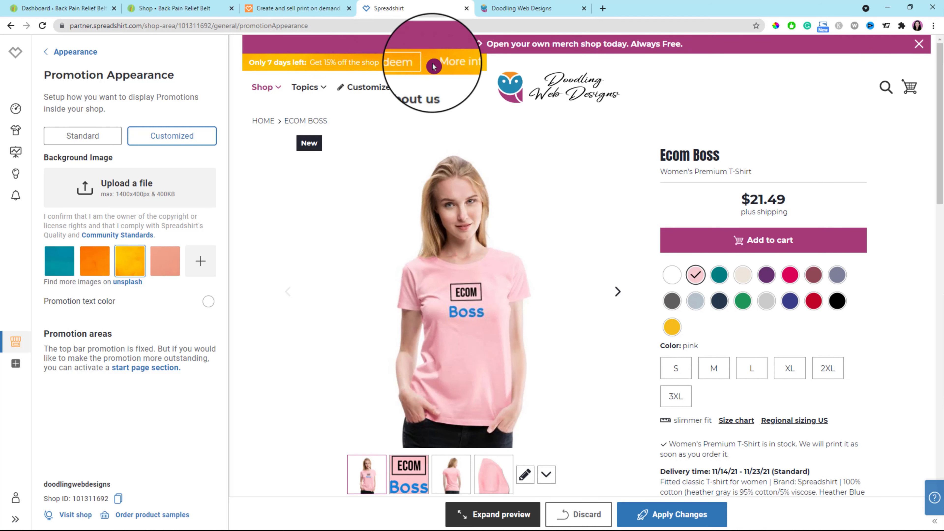
{"action": "left_click", "coordinate": [77, 308]}
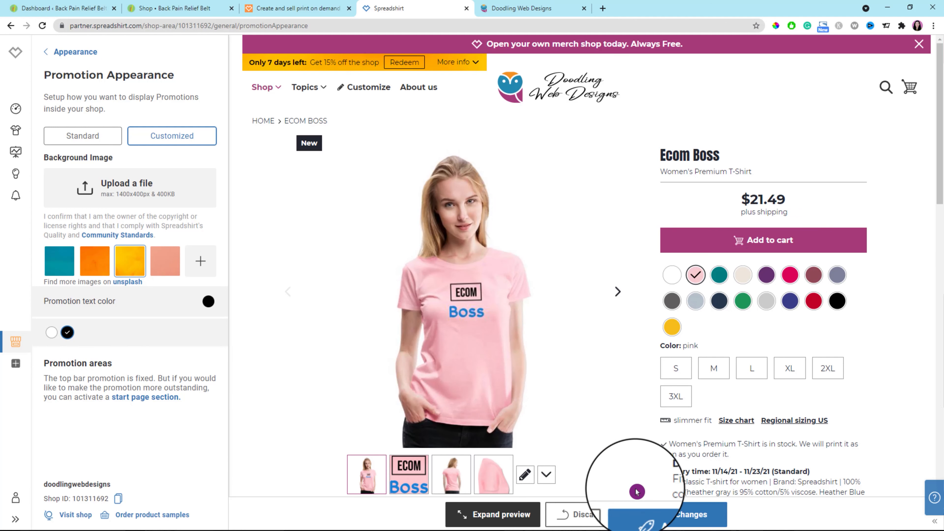
{"action": "left_click", "coordinate": [668, 518]}
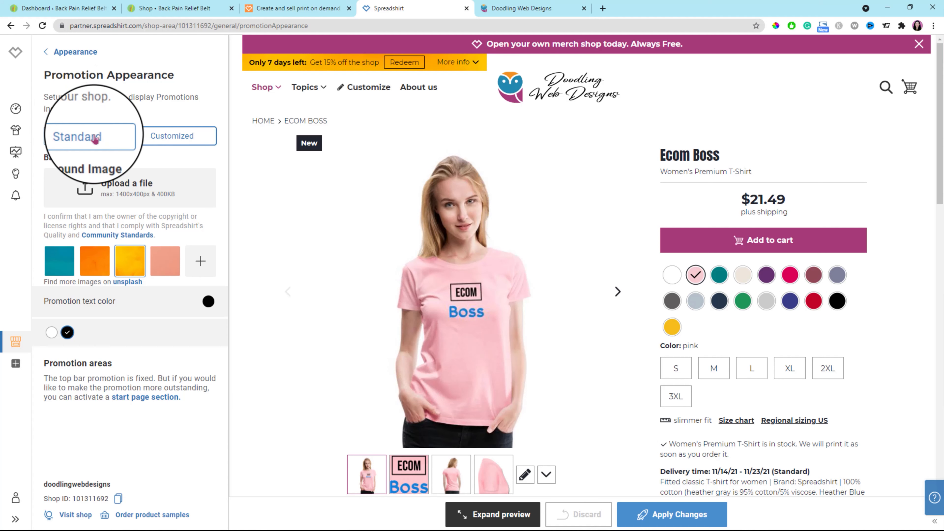
{"action": "left_click", "coordinate": [55, 52]}
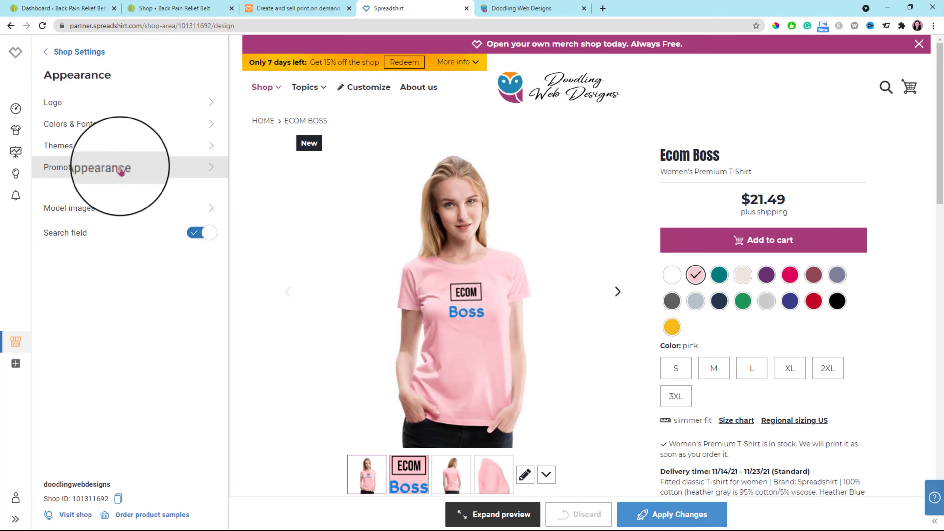
Step: Look through the selected model images, apply the model image settings and return to the main shop settings
{"action": "left_click", "coordinate": [209, 212]}
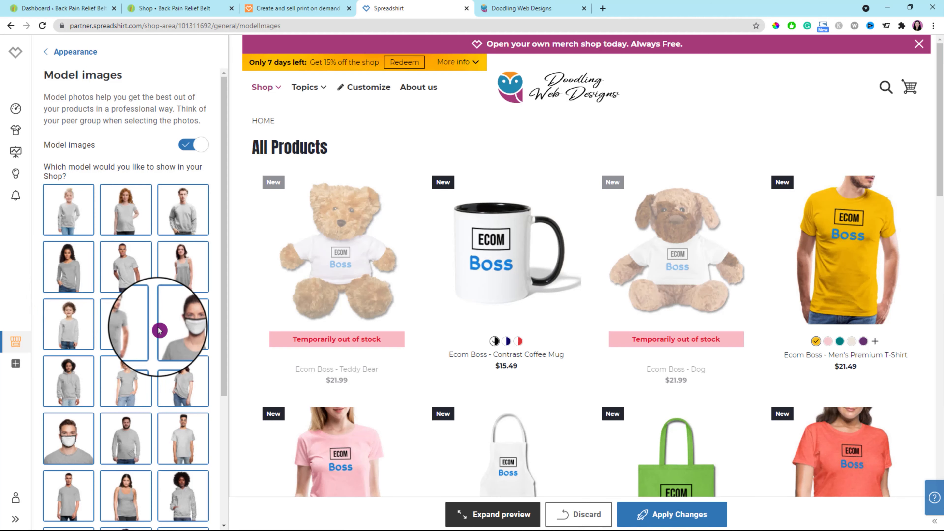
{"action": "scroll", "coordinate": [160, 330], "scroll_direction": "down", "scroll_amount": 2}
{"action": "scroll", "coordinate": [160, 331], "scroll_direction": "down", "scroll_amount": 2}
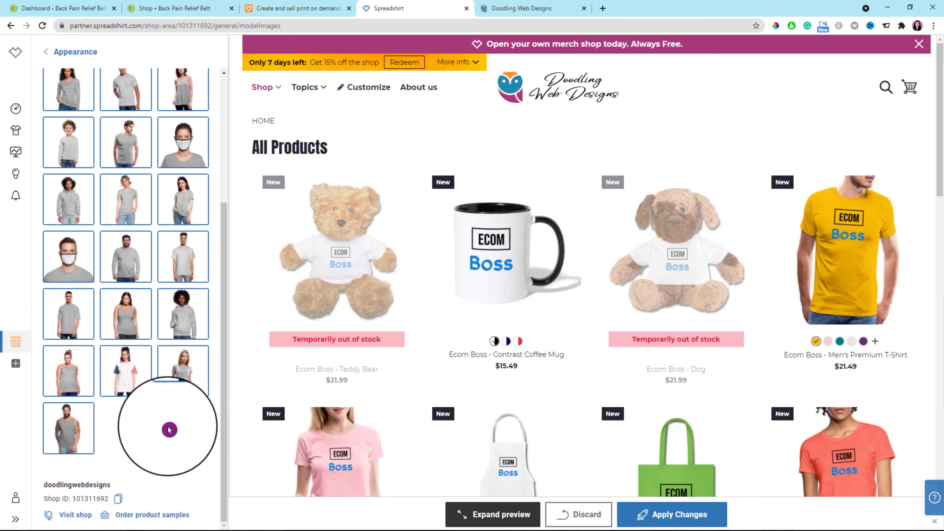
{"action": "scroll", "coordinate": [166, 424], "scroll_direction": "up", "scroll_amount": 4}
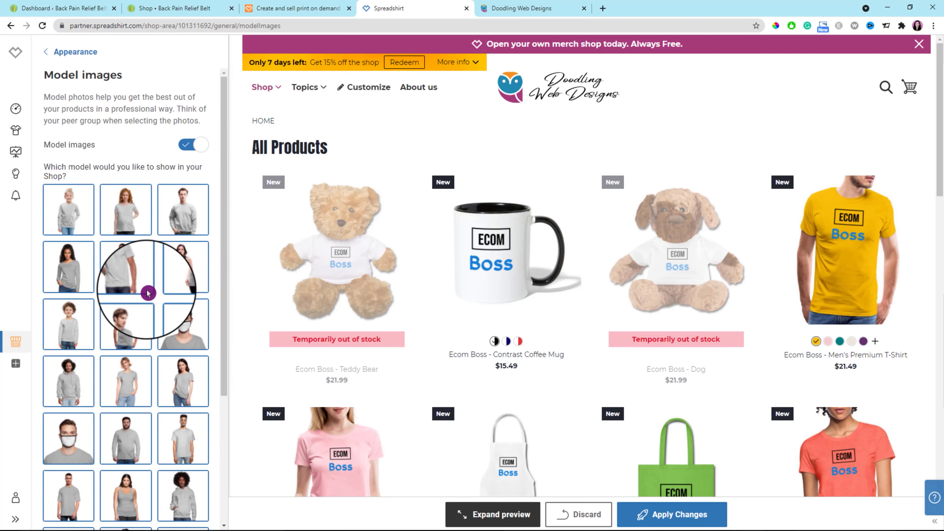
{"action": "left_click", "coordinate": [677, 522]}
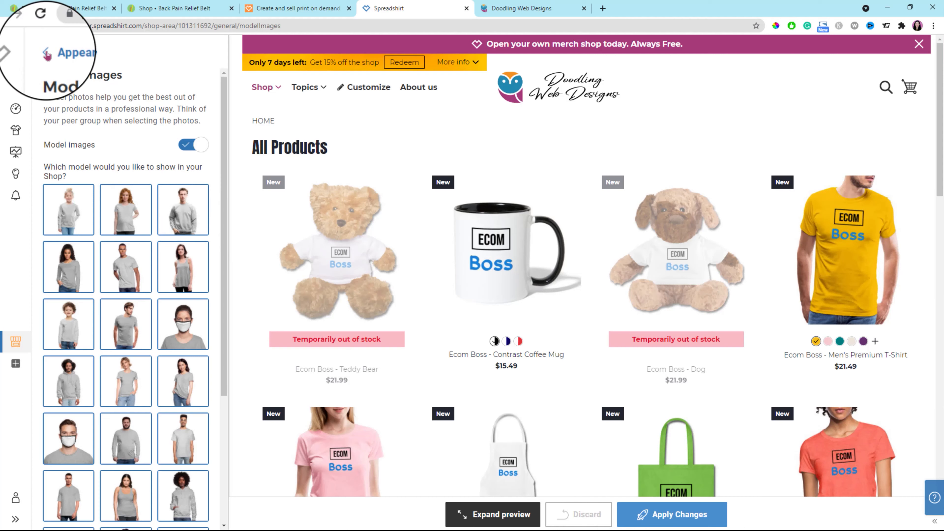
{"action": "left_click", "coordinate": [47, 54]}
{"action": "left_click", "coordinate": [194, 238]}
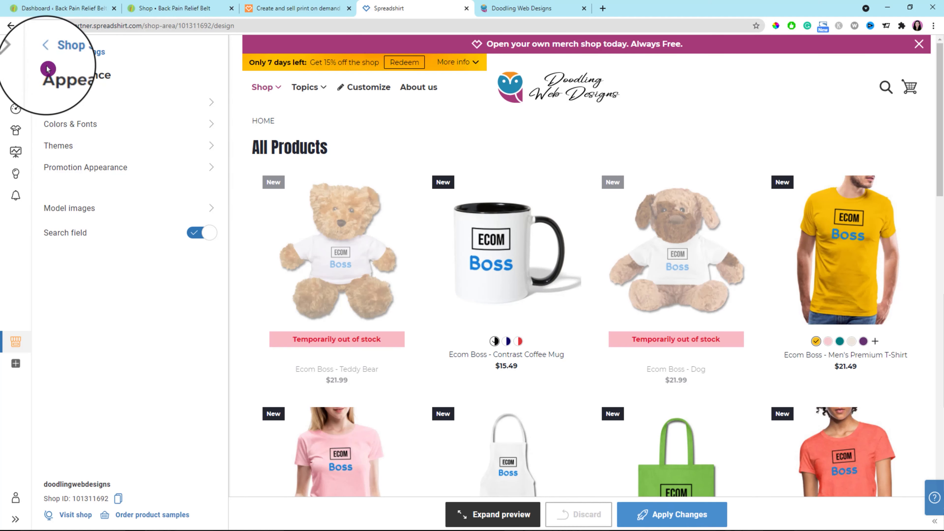
{"action": "left_click", "coordinate": [47, 52]}
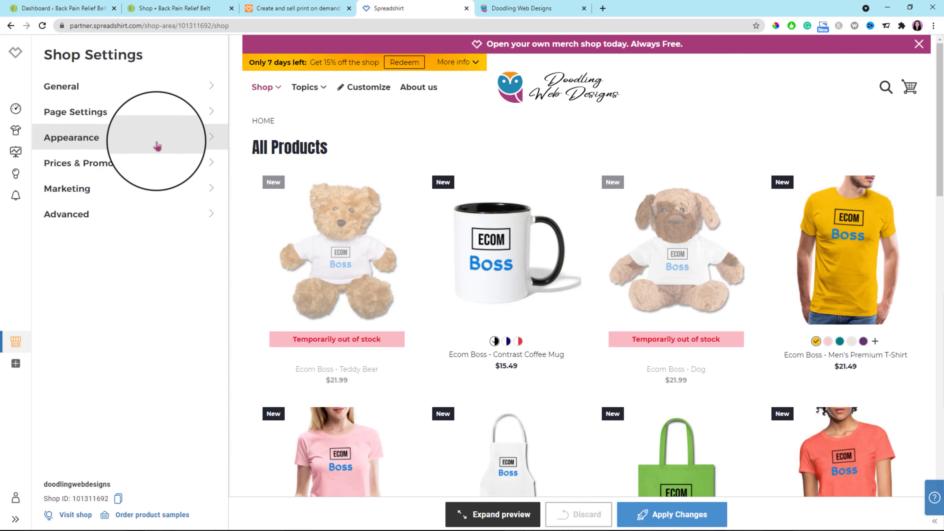
Step: Open the shop pricing under Prices & Promos and list the products of the Women category
{"action": "left_click", "coordinate": [207, 166]}
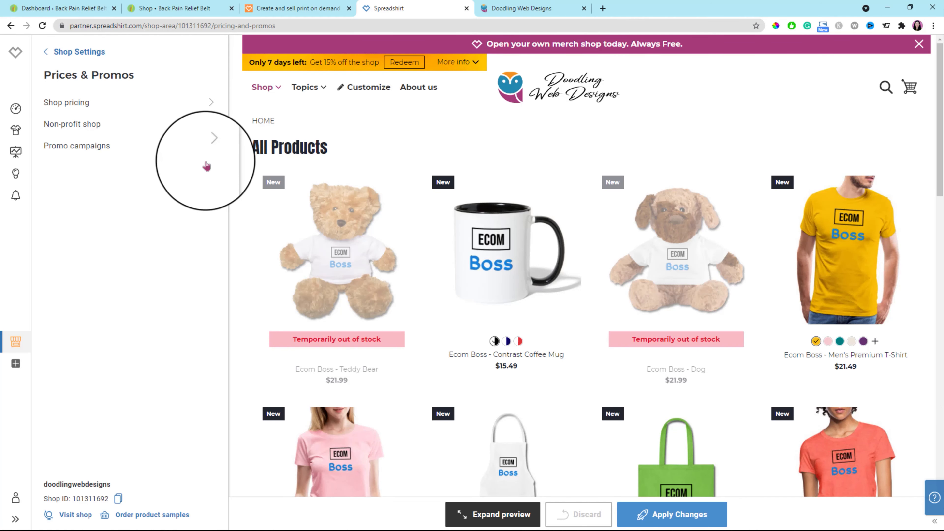
{"action": "left_click", "coordinate": [212, 104]}
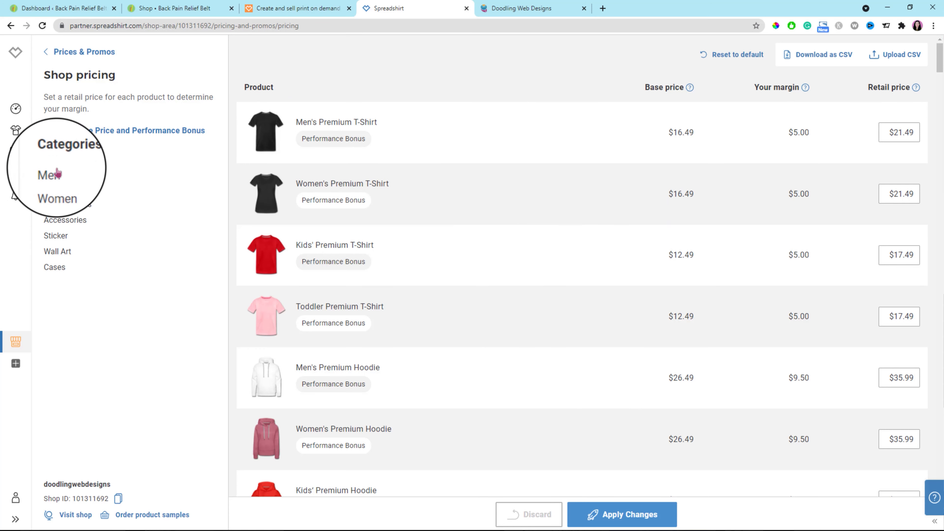
{"action": "left_click", "coordinate": [56, 192]}
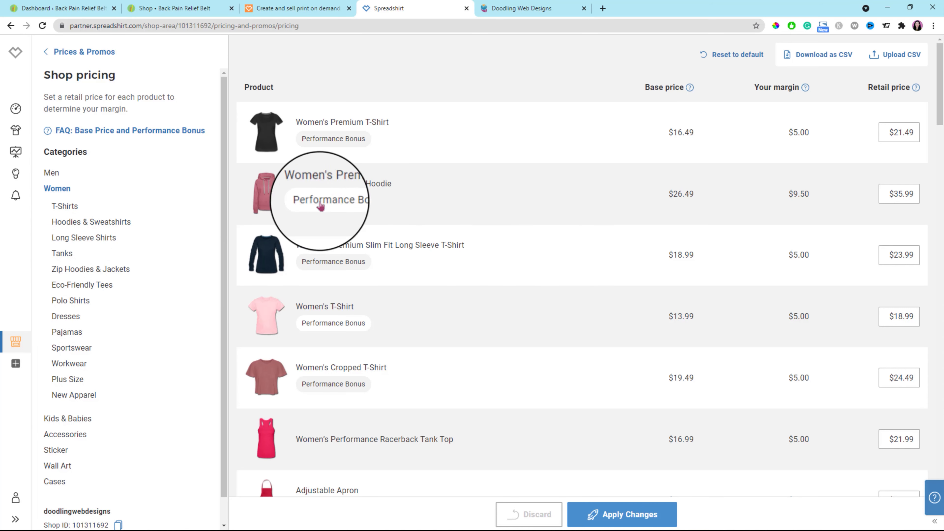
Step: List the products of all categories in the shop pricing and check the base price, margin and retail price of the Men's Premium T-Shirt
{"action": "left_click", "coordinate": [63, 155]}
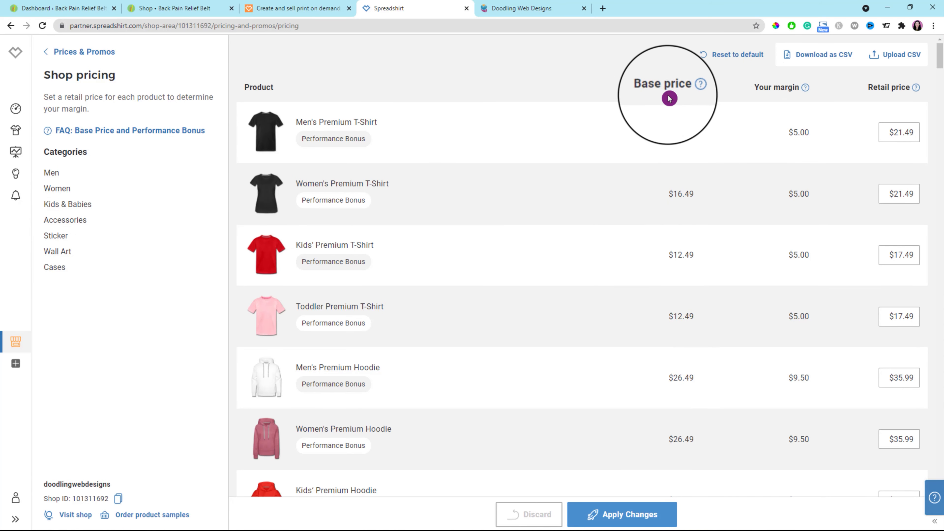
{"action": "double_click", "coordinate": [679, 138]}
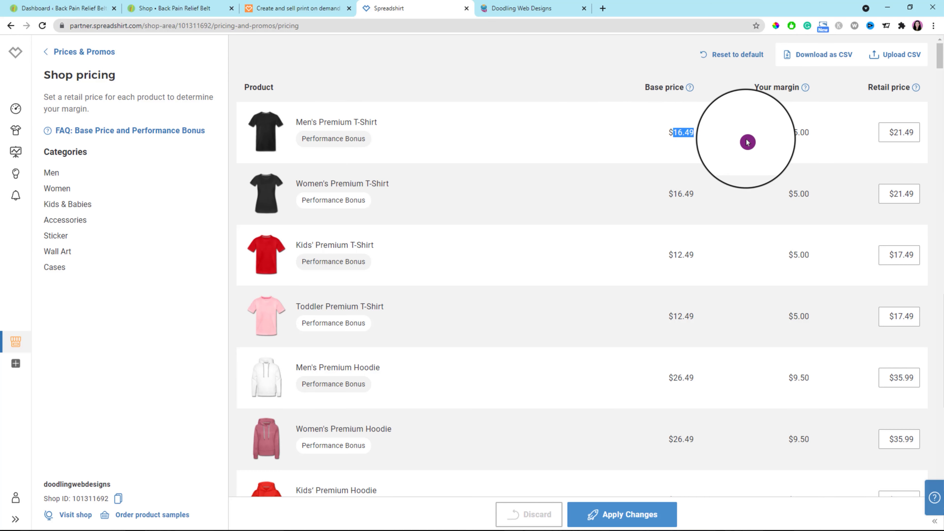
{"action": "left_click_drag", "start_coordinate": [873, 91], "coordinate": [909, 91]}
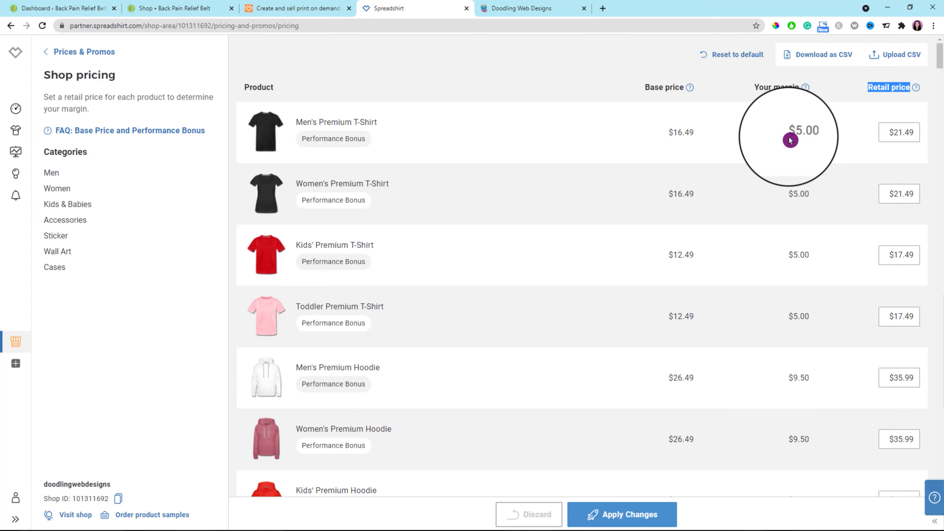
{"action": "double_click", "coordinate": [796, 133]}
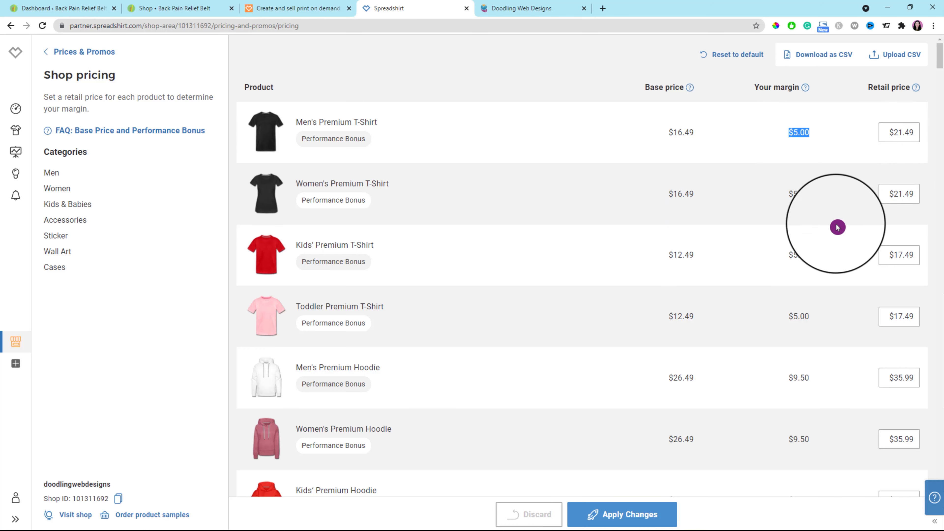
Step: Set the retail price of the Men's Premium Hoodie to $36.99 and apply the changes
{"action": "scroll", "coordinate": [837, 296], "scroll_direction": "down", "scroll_amount": 1}
{"action": "scroll", "coordinate": [836, 300], "scroll_direction": "down", "scroll_amount": 2}
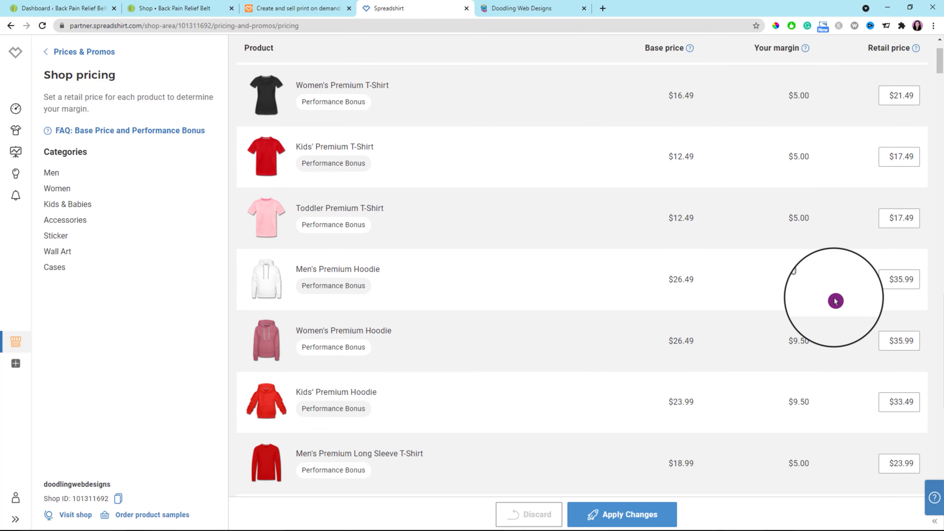
{"action": "left_click", "coordinate": [903, 233]}
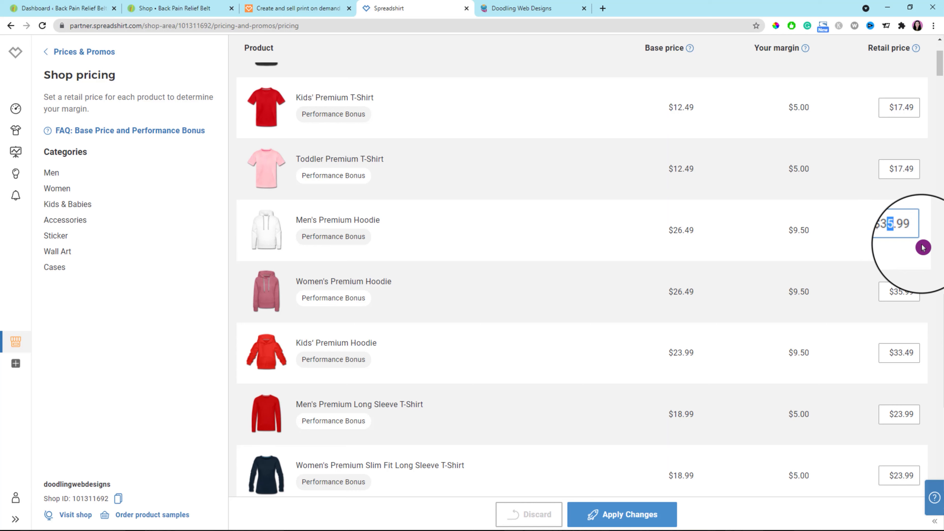
{"action": "type", "text": "6"}
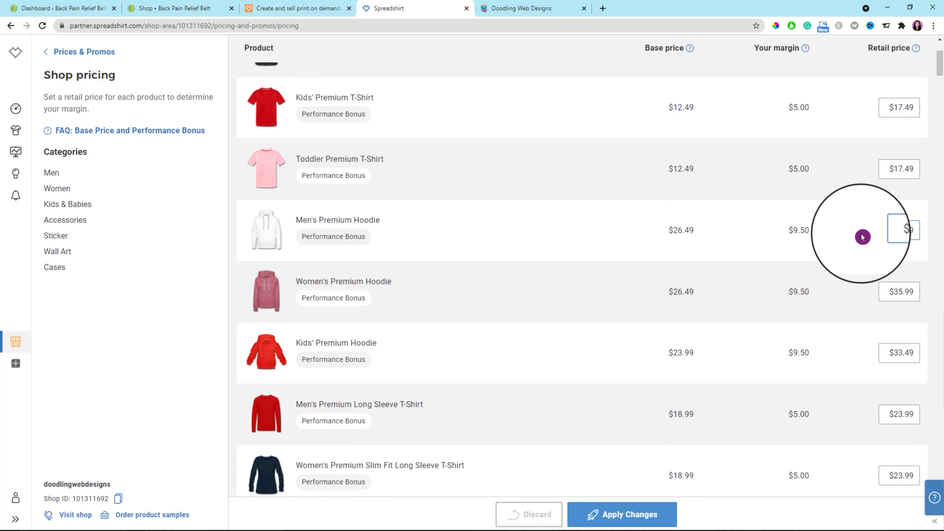
{"action": "scroll", "coordinate": [501, 377], "scroll_direction": "down", "scroll_amount": 20}
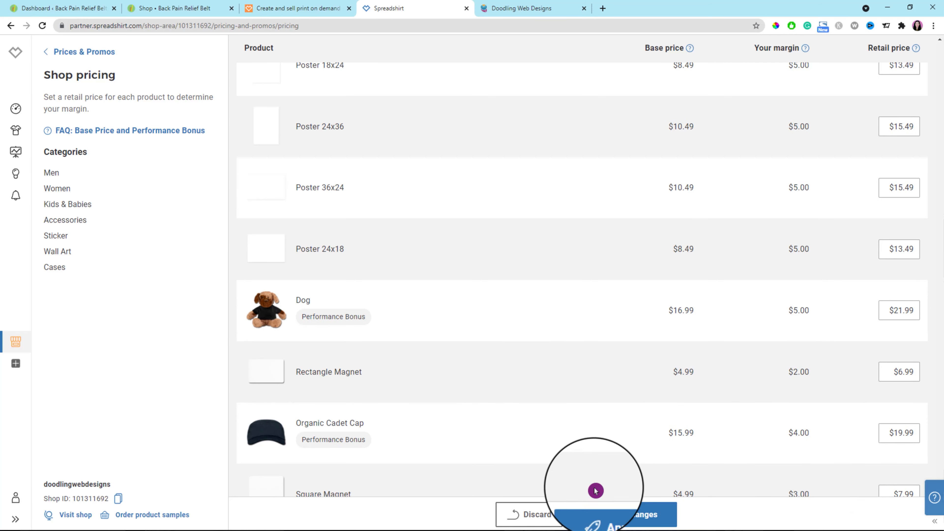
{"action": "left_click", "coordinate": [643, 521]}
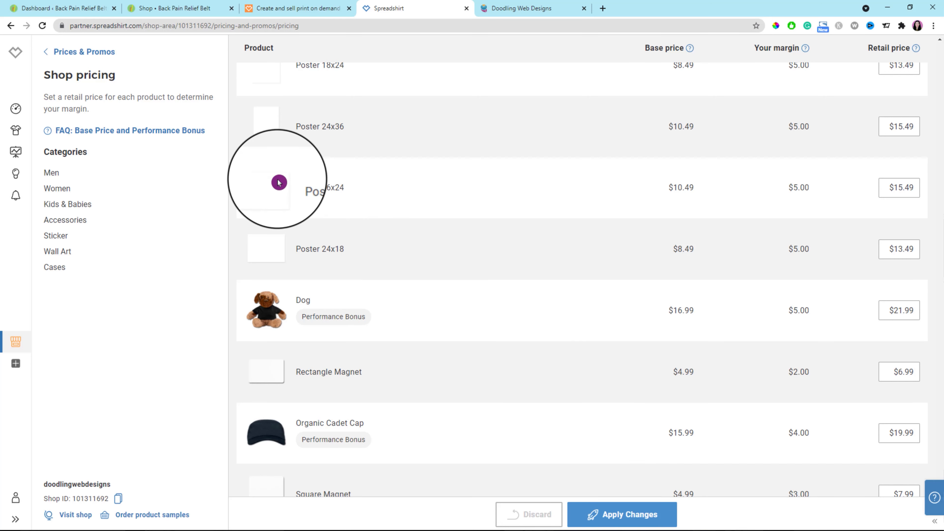
Step: Return to Prices & Promos and look at the Non-profit shop settings
{"action": "left_click", "coordinate": [53, 52]}
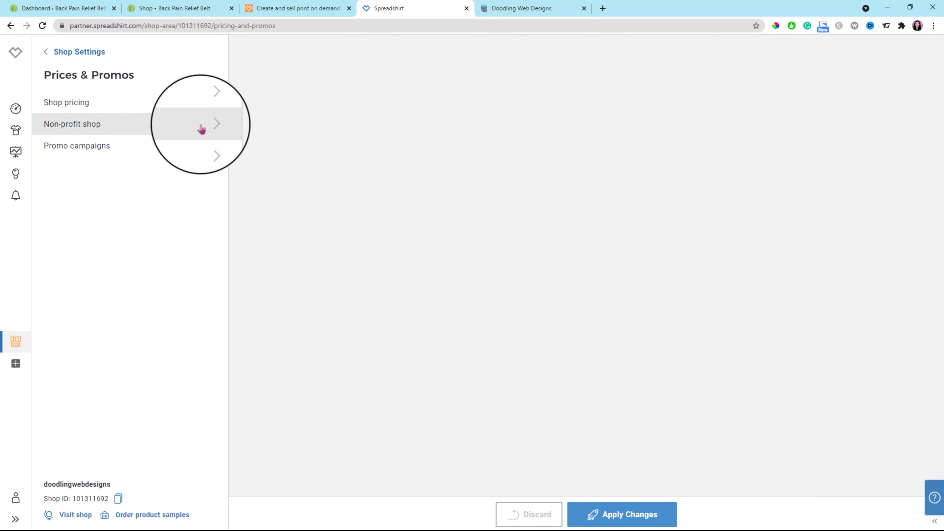
{"action": "left_click", "coordinate": [212, 128]}
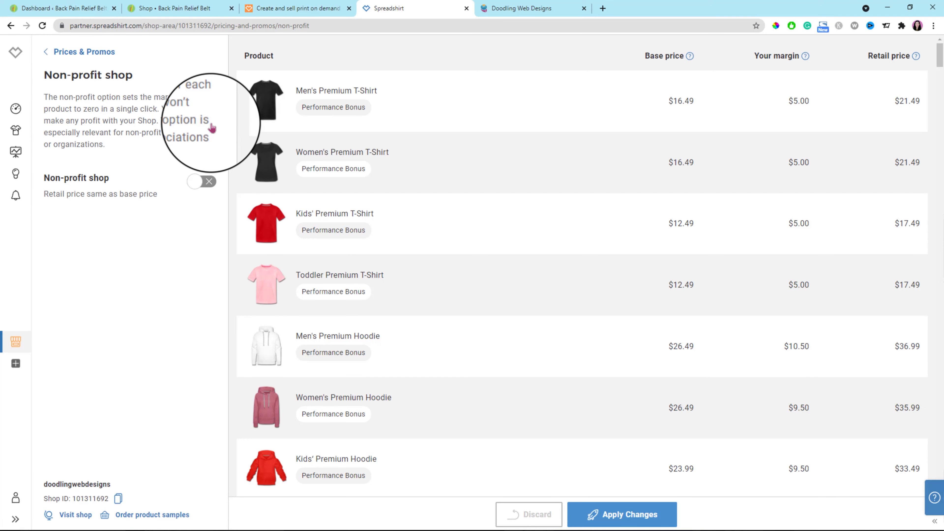
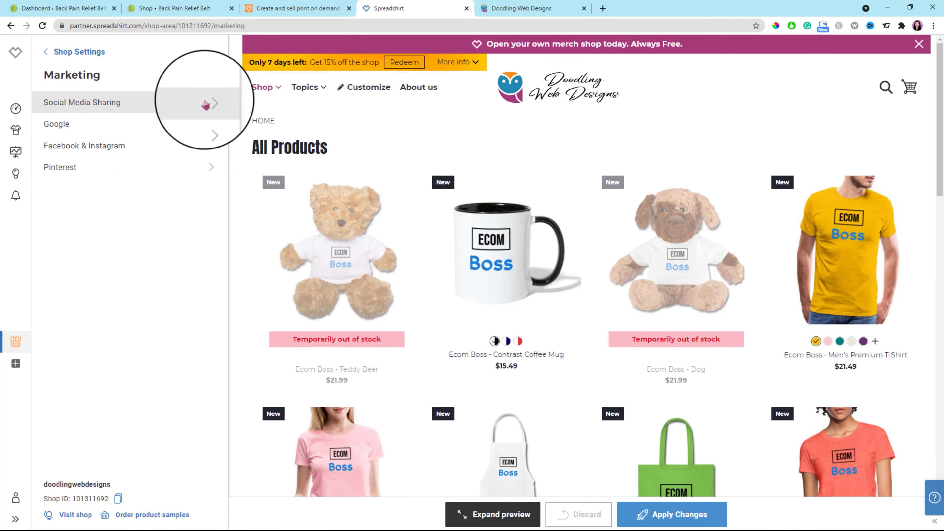
Step: Start a Social Media Sharing product post with the Ecom Boss design, the Contrast Coffee Mug and the white/black view on the wooden table
{"action": "left_click", "coordinate": [206, 105]}
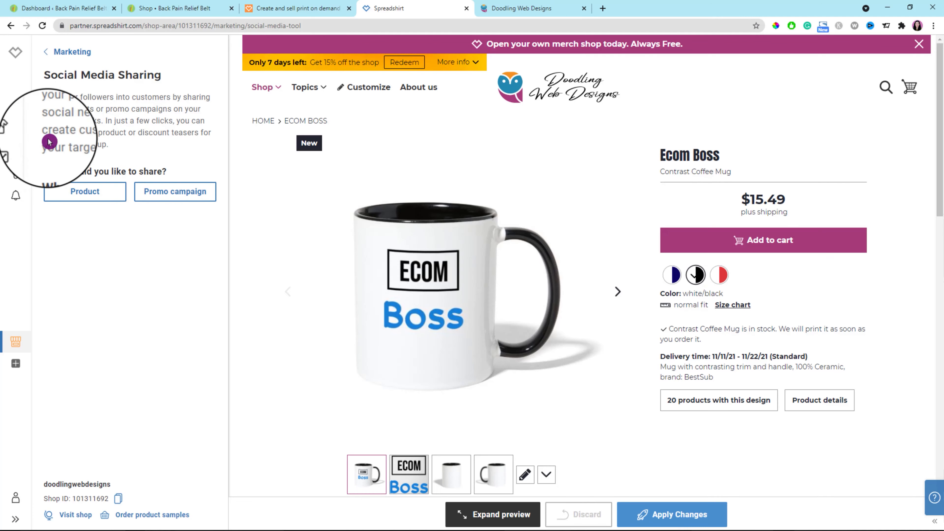
{"action": "left_click", "coordinate": [83, 191]}
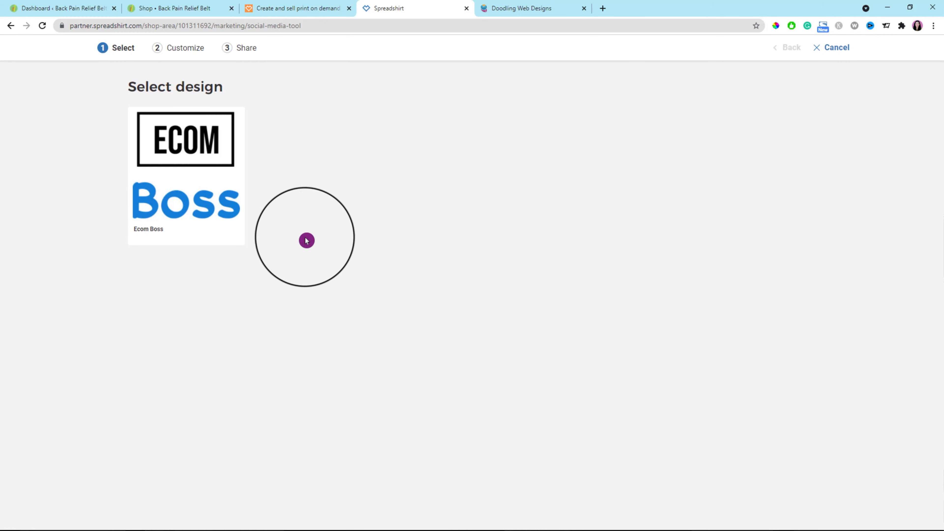
{"action": "left_click", "coordinate": [198, 198]}
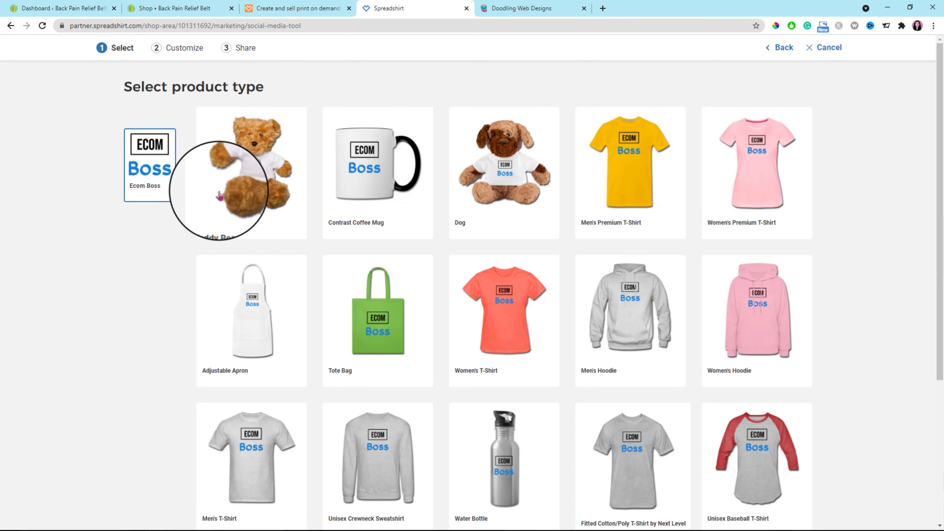
{"action": "left_click", "coordinate": [367, 186]}
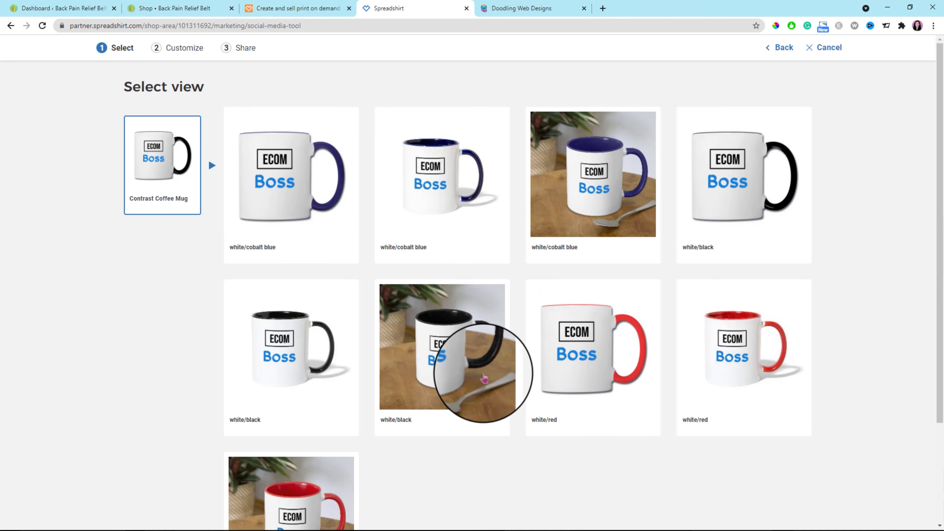
{"action": "scroll", "coordinate": [464, 394], "scroll_direction": "down", "scroll_amount": 3}
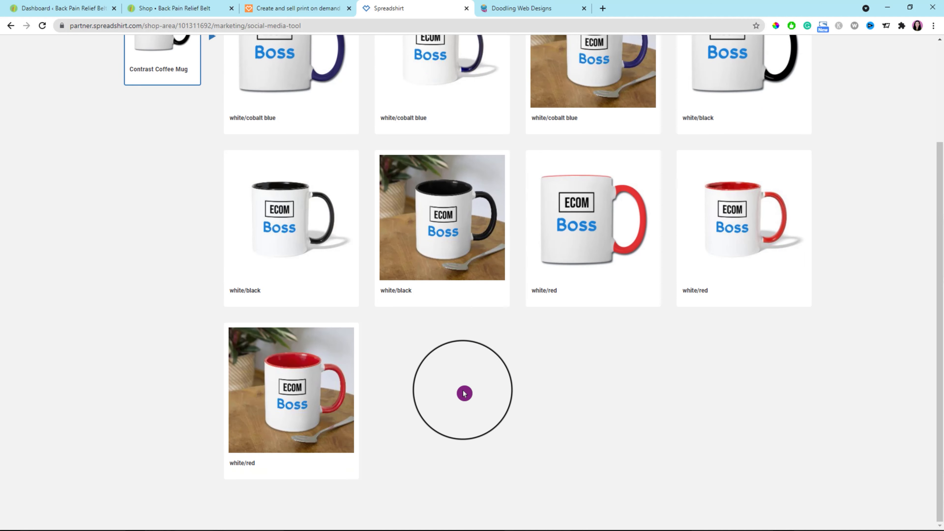
{"action": "left_click", "coordinate": [454, 268]}
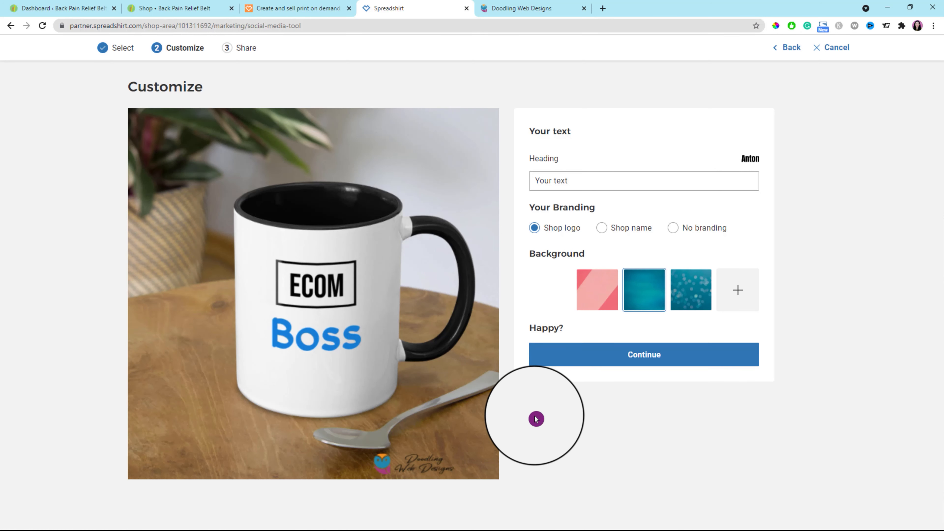
Step: Try generating share images headed "Ecom Boss Mug" with the shop logo and a white background, cancel the share and return to Marketing
{"action": "left_click", "coordinate": [580, 183]}
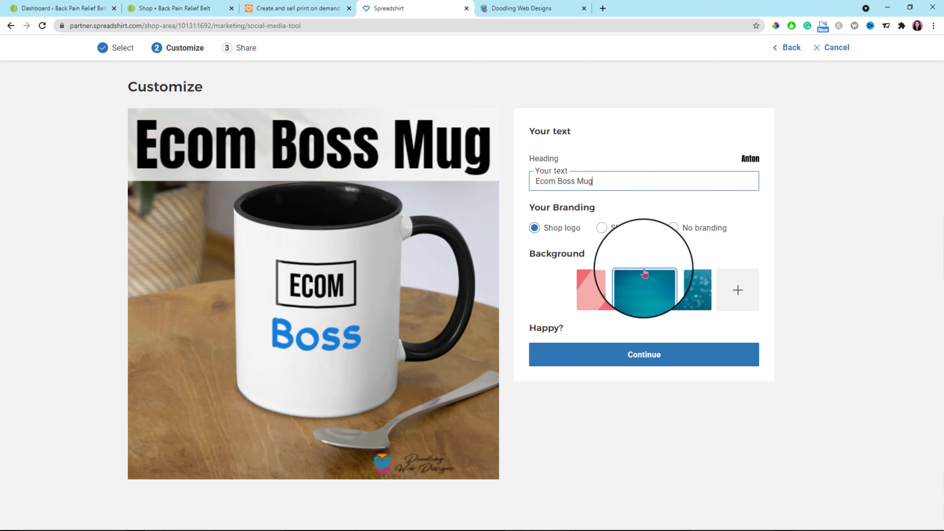
{"action": "left_click", "coordinate": [600, 228]}
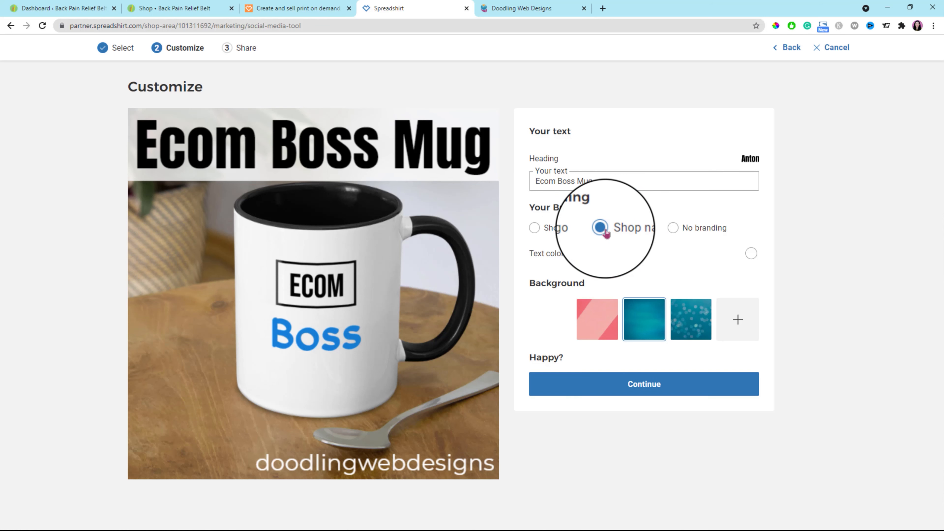
{"action": "left_click", "coordinate": [673, 229]}
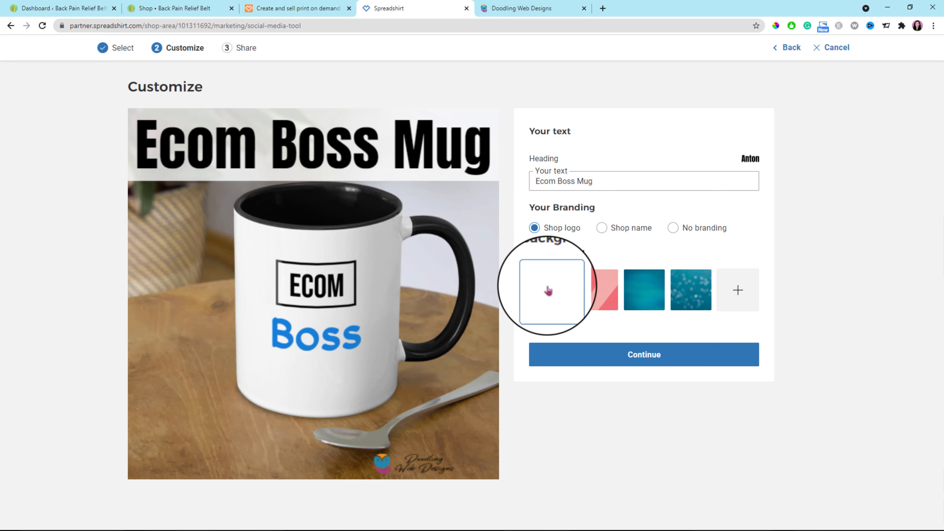
{"action": "left_click", "coordinate": [655, 356]}
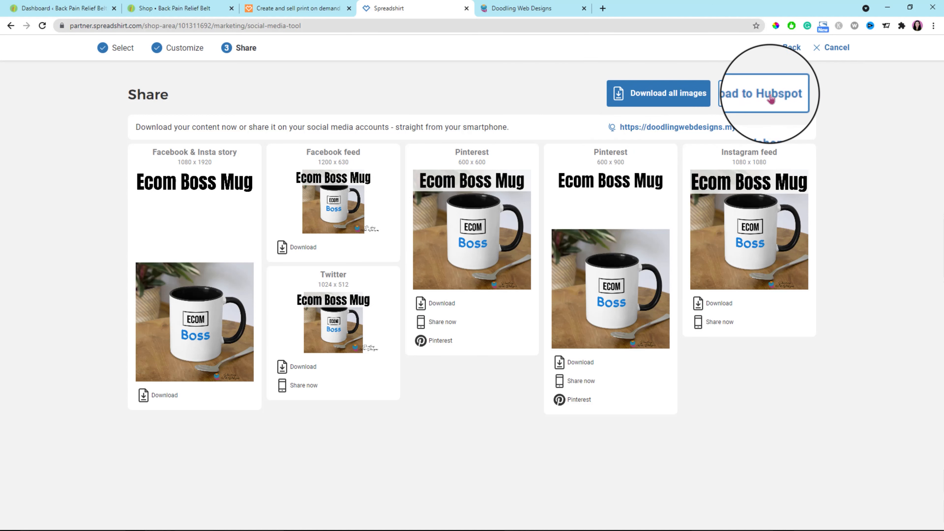
{"action": "left_click", "coordinate": [837, 52]}
{"action": "left_click", "coordinate": [52, 52]}
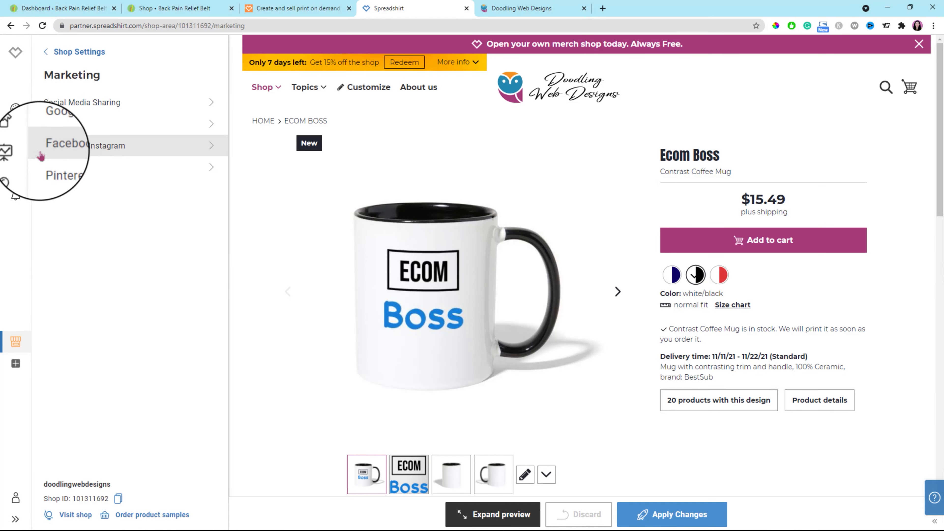
Step: Review the Google and the Facebook & Instagram marketing settings, including the meta tag, Facebook Pixel and Business Manager options, and return to Marketing
{"action": "left_click", "coordinate": [213, 127]}
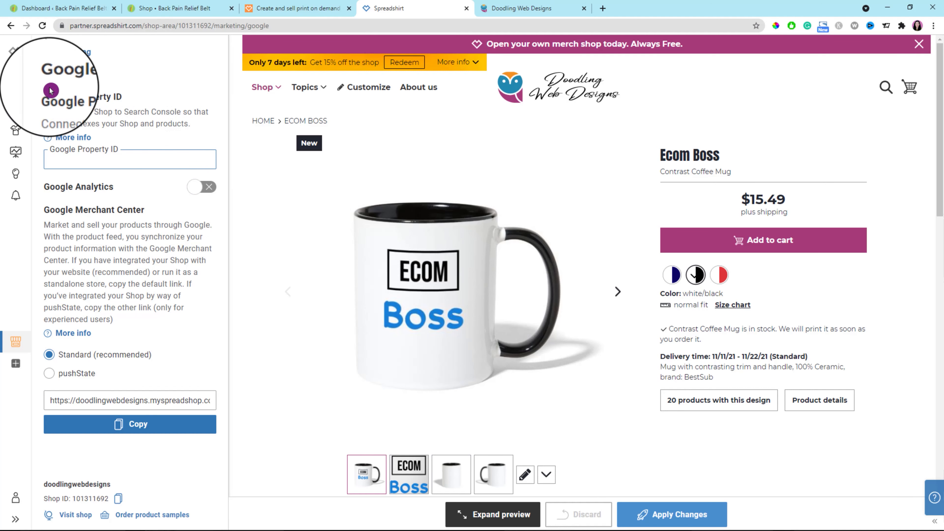
{"action": "left_click", "coordinate": [46, 52]}
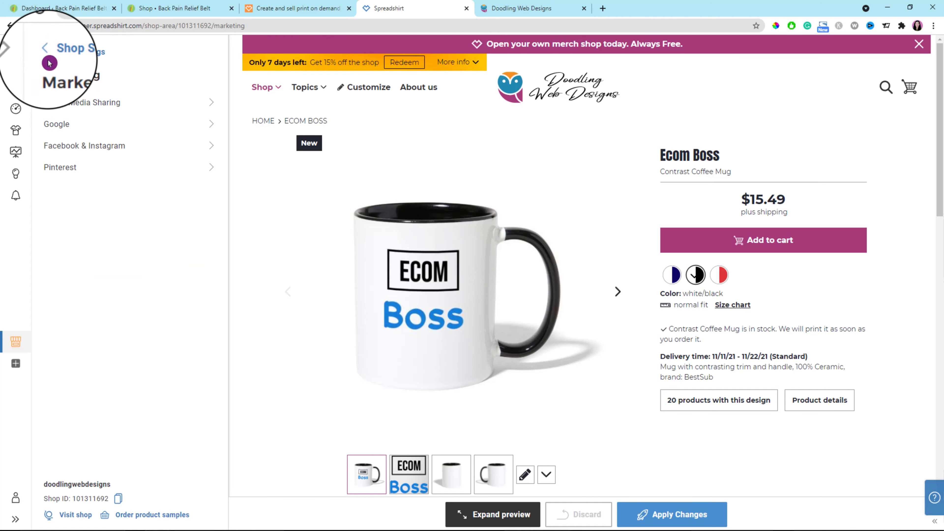
{"action": "left_click", "coordinate": [208, 146]}
{"action": "left_click", "coordinate": [89, 217]}
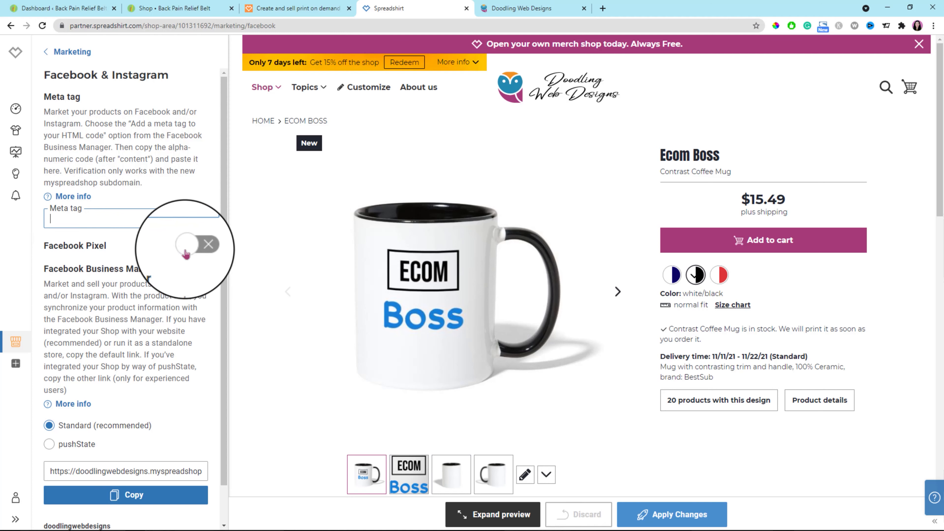
{"action": "scroll", "coordinate": [178, 302], "scroll_direction": "down", "scroll_amount": 1}
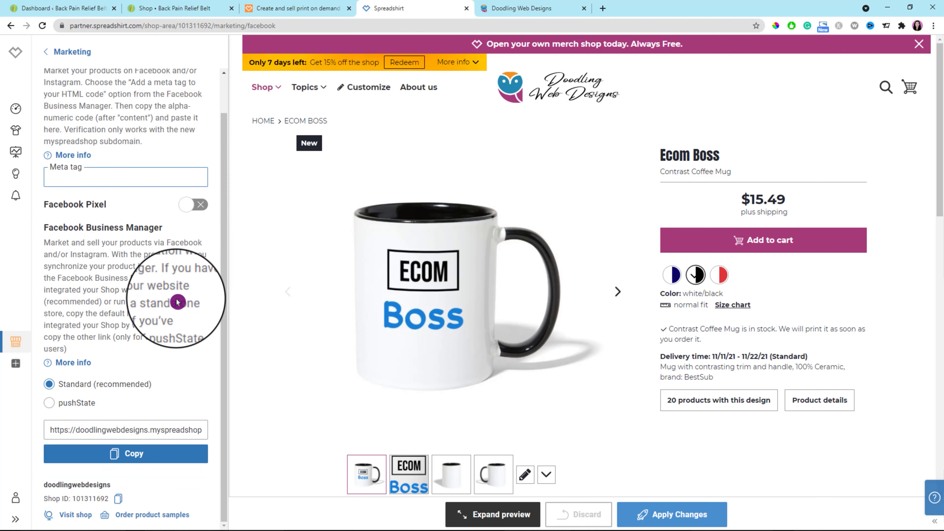
{"action": "scroll", "coordinate": [164, 277], "scroll_direction": "up", "scroll_amount": 1}
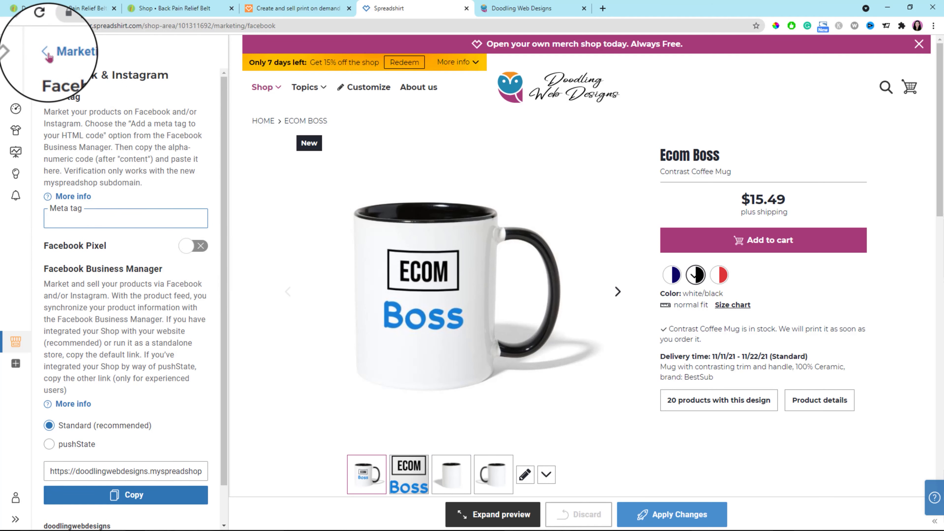
{"action": "left_click", "coordinate": [48, 54]}
Step: Review the Pinterest HTML tag and Tag ID settings and return to the main shop settings
{"action": "left_click", "coordinate": [202, 173]}
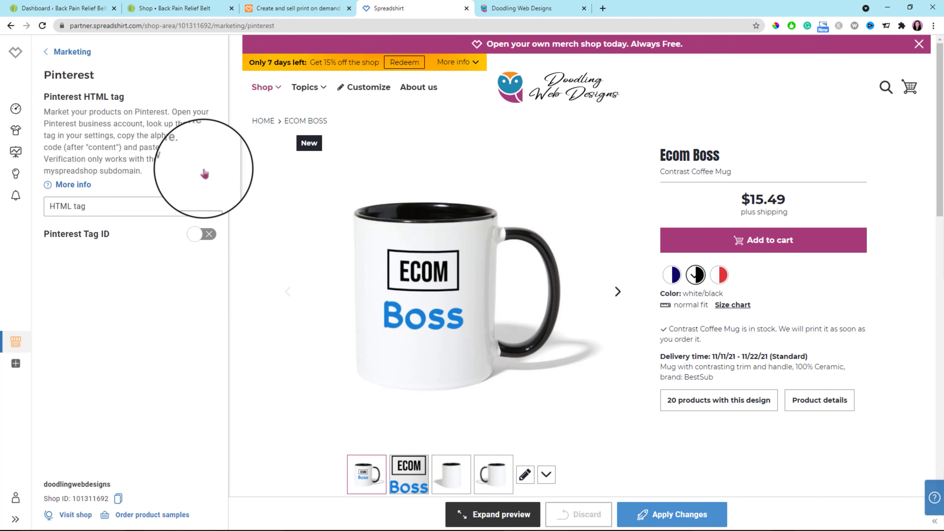
{"action": "left_click", "coordinate": [106, 205]}
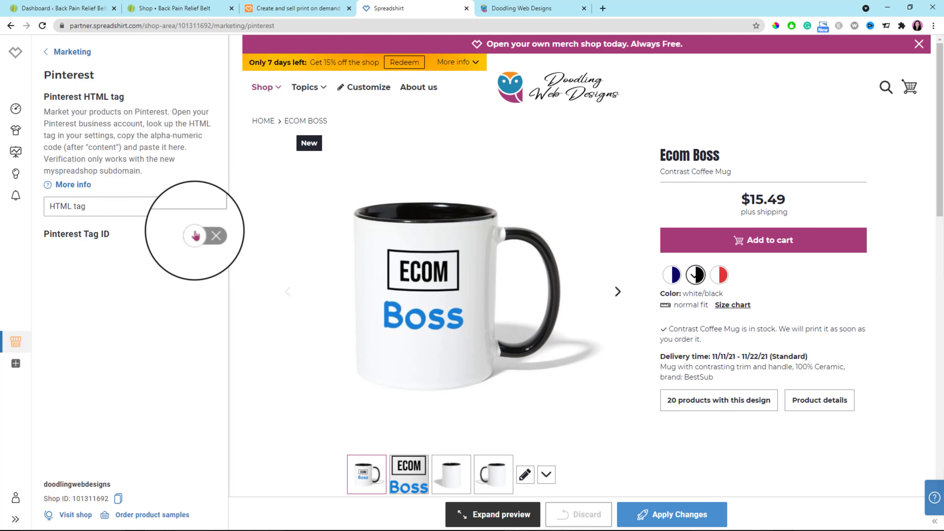
{"action": "left_click", "coordinate": [46, 53]}
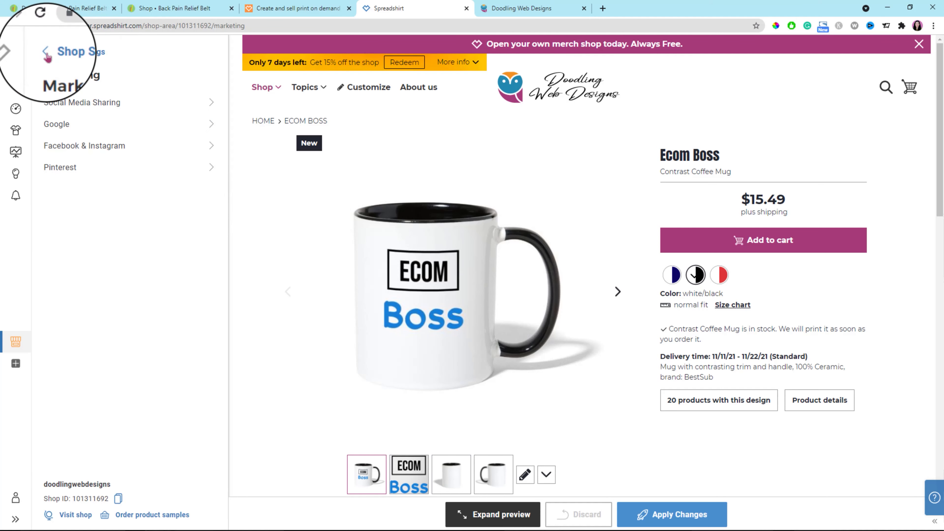
{"action": "left_click", "coordinate": [46, 53]}
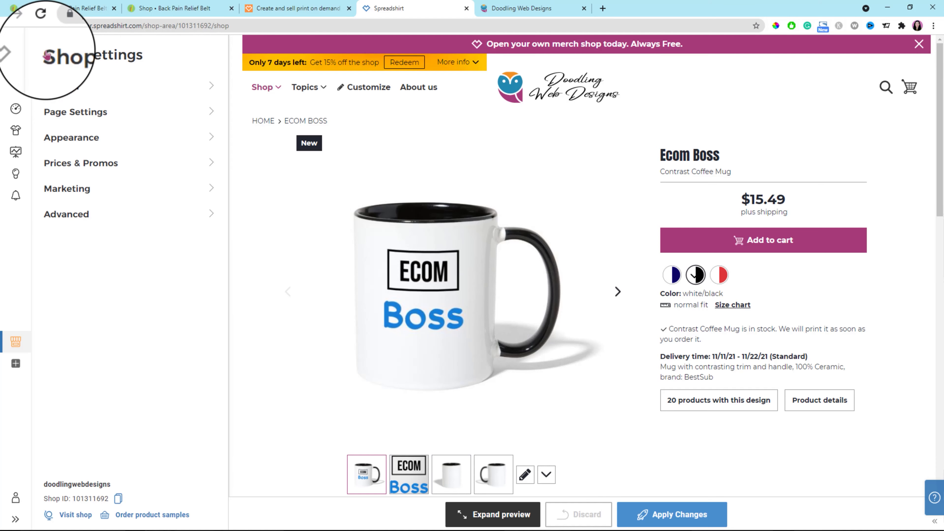
Step: Open the HTML & CSS settings under Advanced and place the cursor in the shop header HTML editor
{"action": "left_click", "coordinate": [211, 217]}
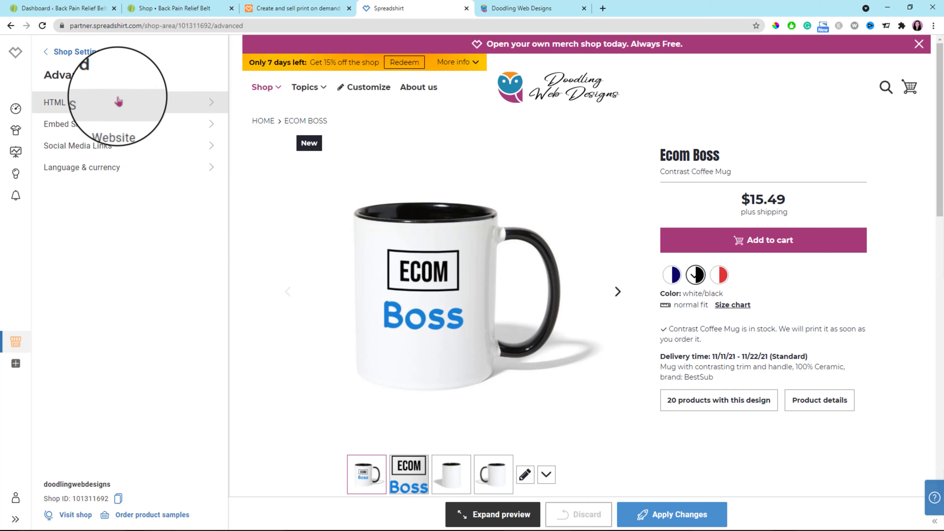
{"action": "left_click", "coordinate": [211, 107]}
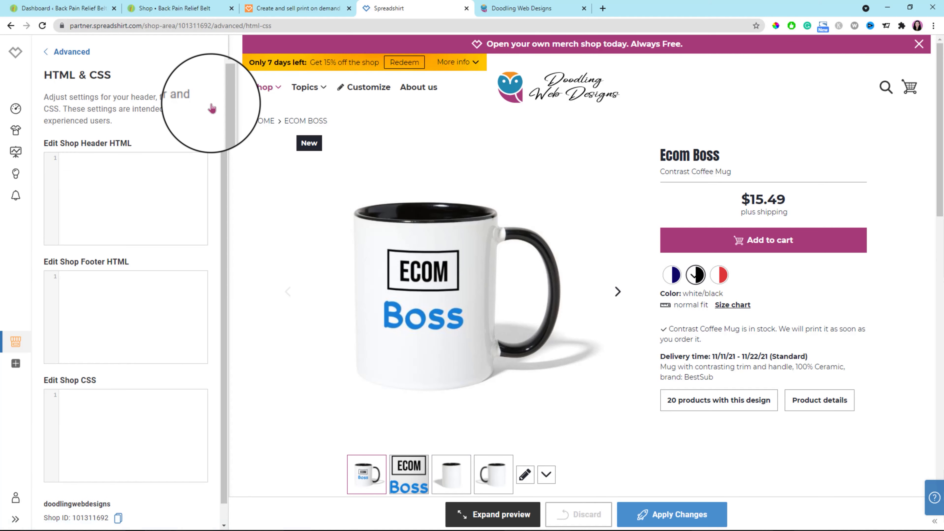
{"action": "left_click", "coordinate": [94, 184]}
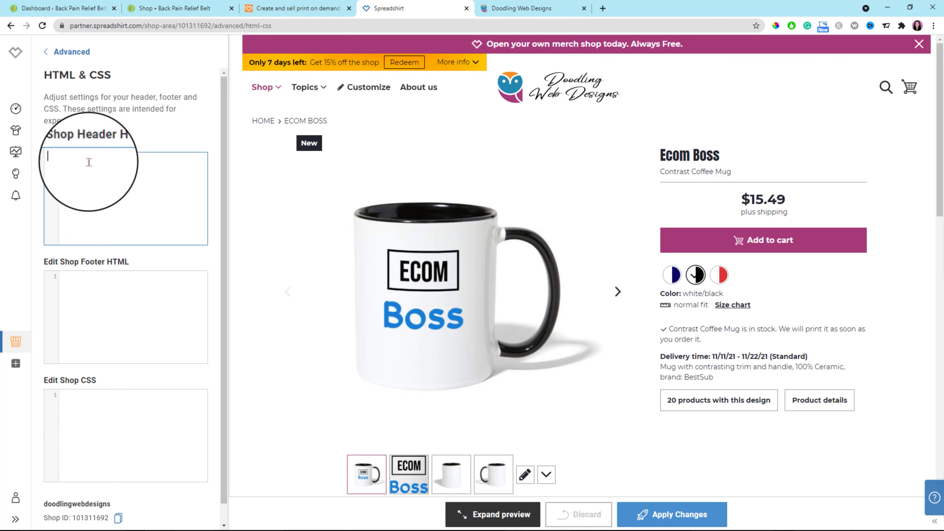
Step: Look over the shop header, footer and CSS editors, try a "Test" heading in the header HTML, and return to Advanced
{"action": "left_click", "coordinate": [80, 165]}
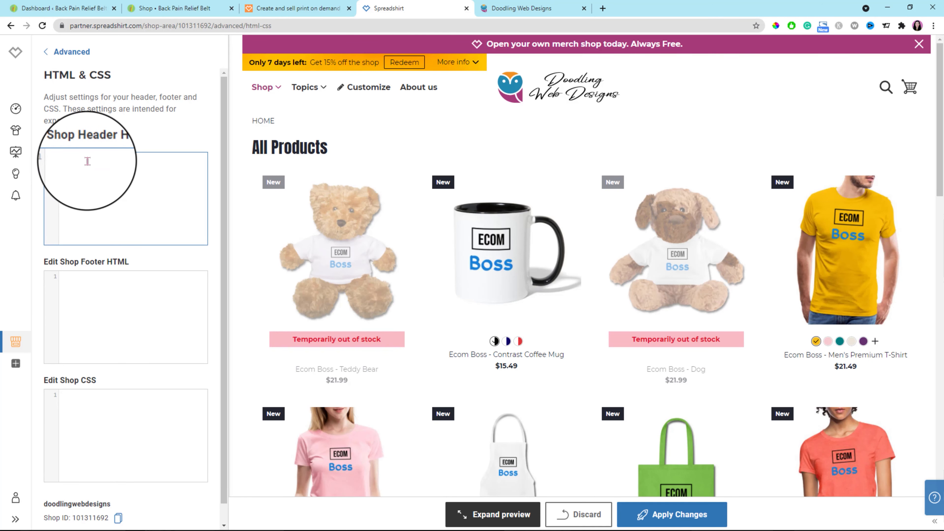
{"action": "left_click", "coordinate": [98, 292]}
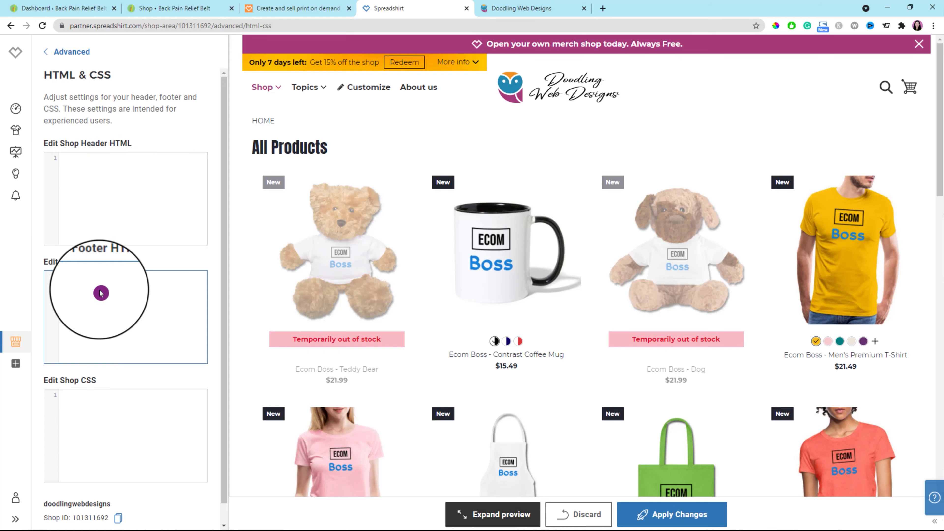
{"action": "left_click", "coordinate": [84, 407]}
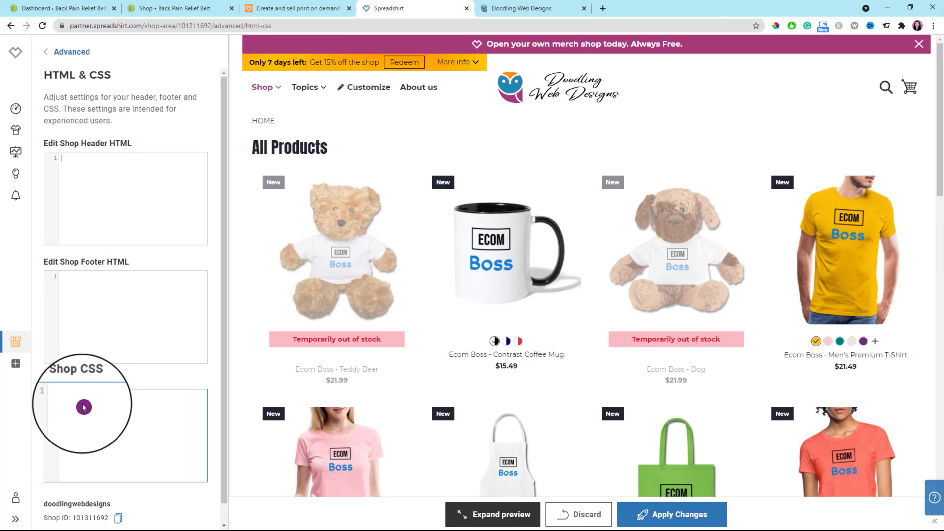
{"action": "left_click", "coordinate": [74, 200]}
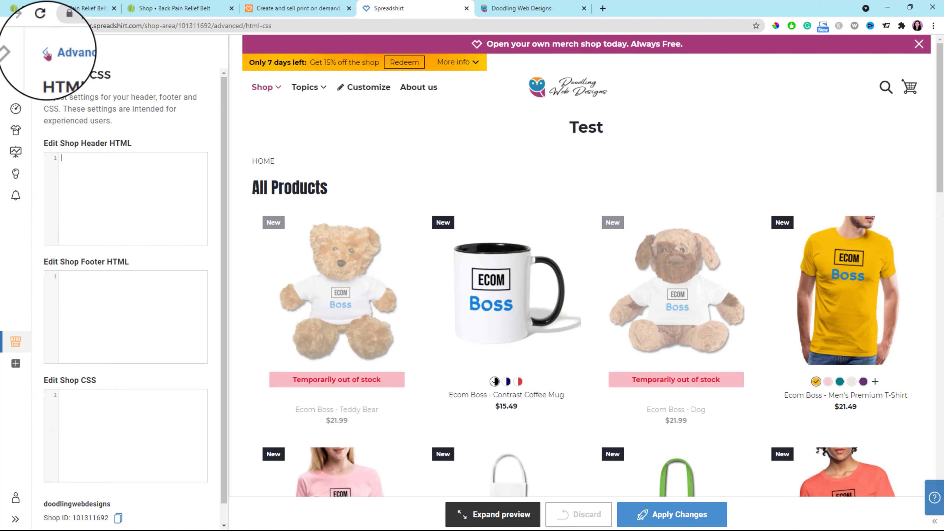
{"action": "left_click", "coordinate": [47, 55]}
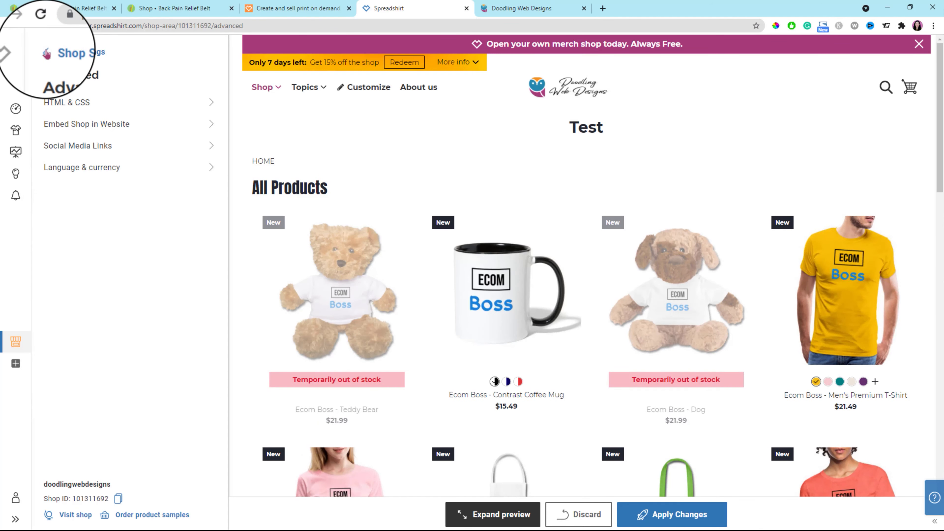
Step: Review the Embed Shop in Website settings, including the JavaScript embed code, website connection field and WordPress plug-in, and return to Advanced
{"action": "left_click", "coordinate": [211, 127]}
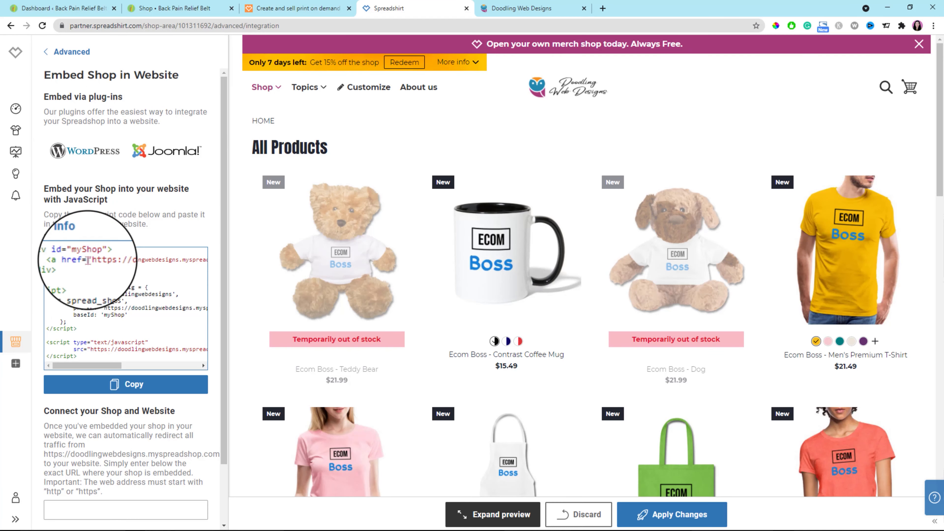
{"action": "left_click", "coordinate": [81, 267]}
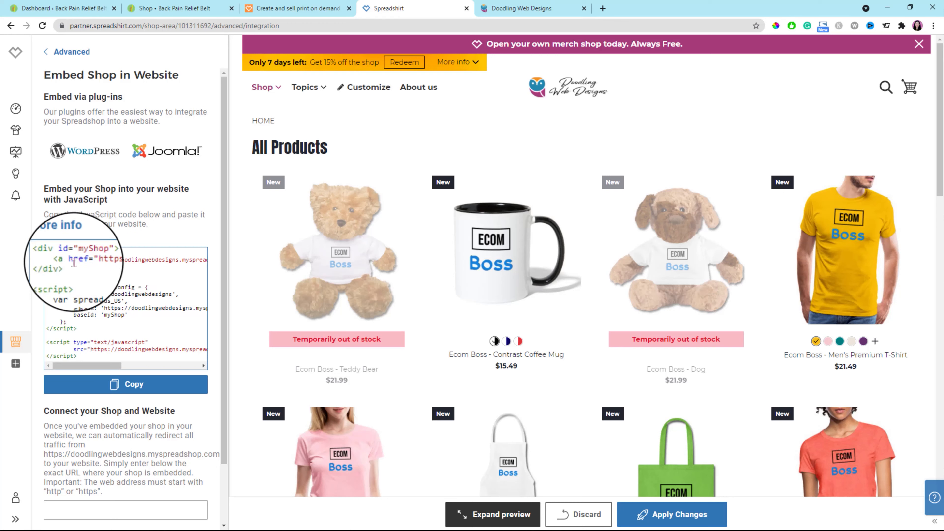
{"action": "left_click_drag", "start_coordinate": [48, 253], "coordinate": [125, 354]}
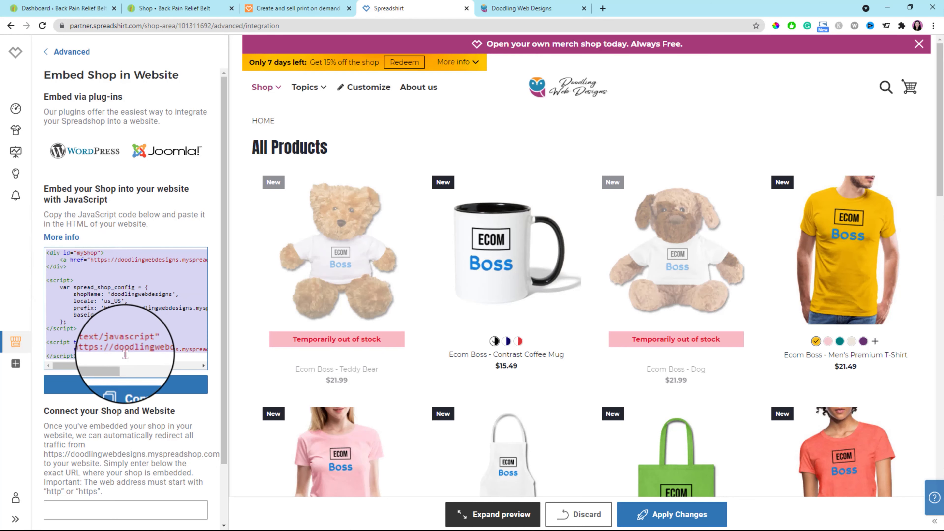
{"action": "scroll", "coordinate": [158, 346], "scroll_direction": "down", "scroll_amount": 2}
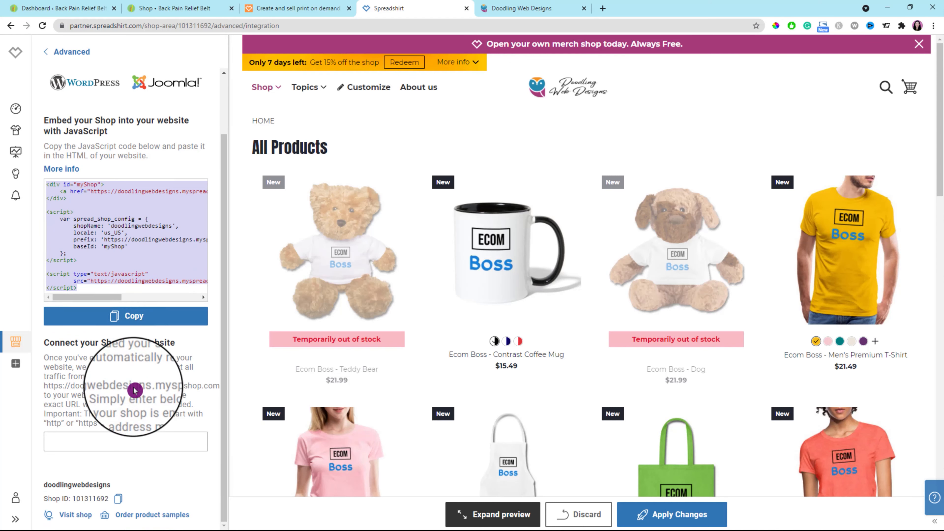
{"action": "scroll", "coordinate": [134, 391], "scroll_direction": "up", "scroll_amount": 2}
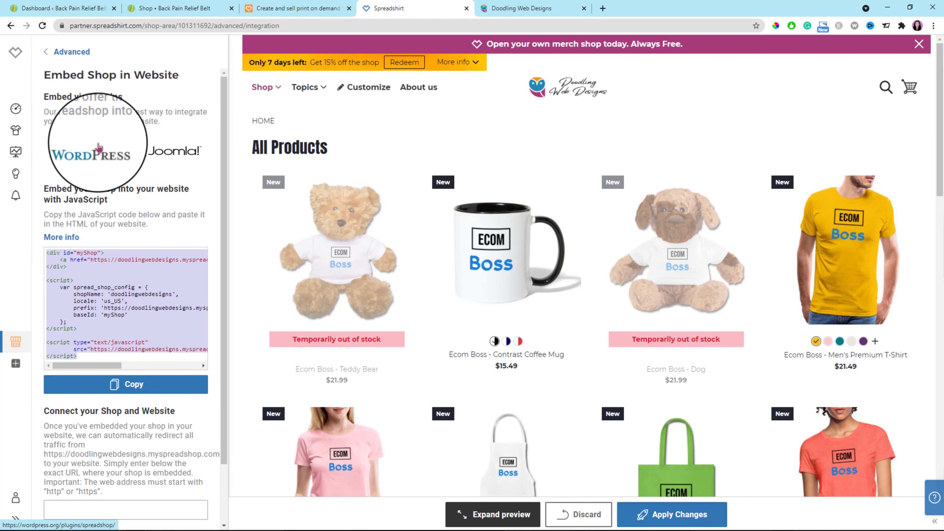
{"action": "left_click", "coordinate": [119, 279]}
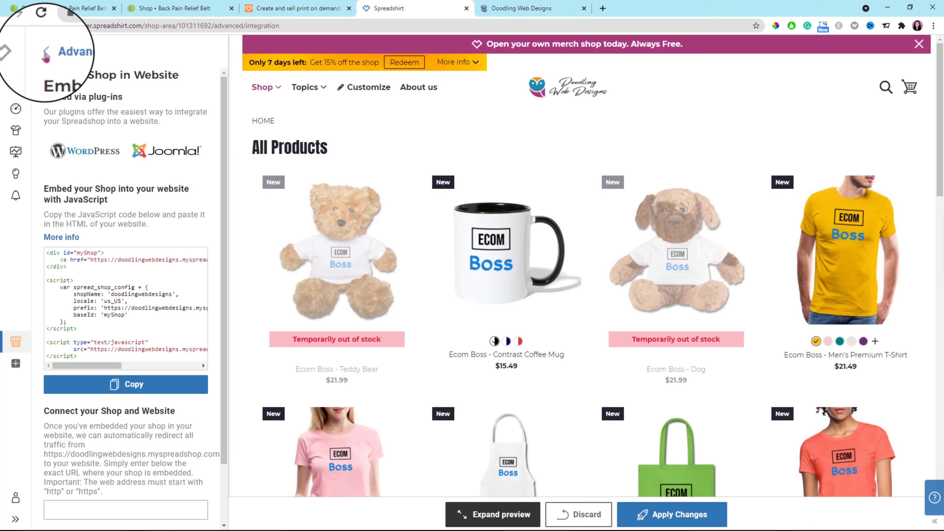
{"action": "left_click", "coordinate": [56, 52]}
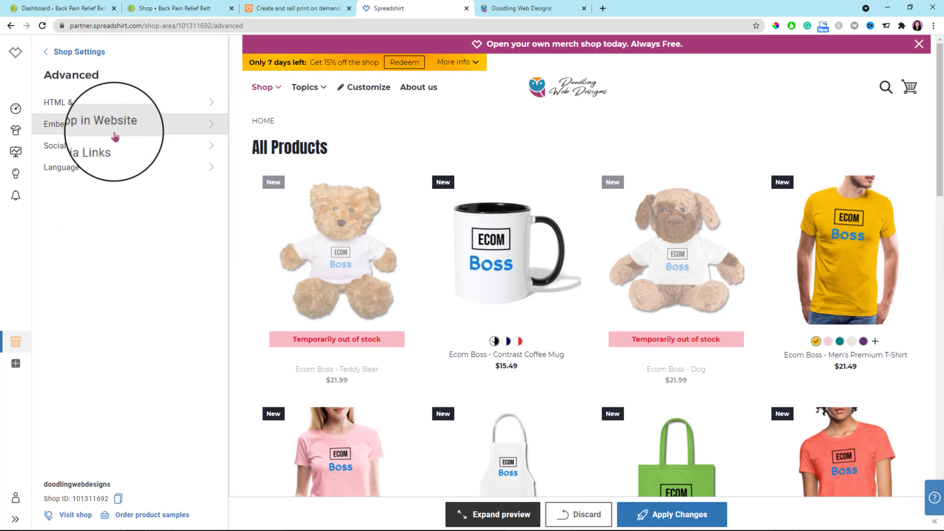
Step: Add an Instagram link with the channel's username to the shop's Social Media Links and apply the changes
{"action": "left_click", "coordinate": [213, 152]}
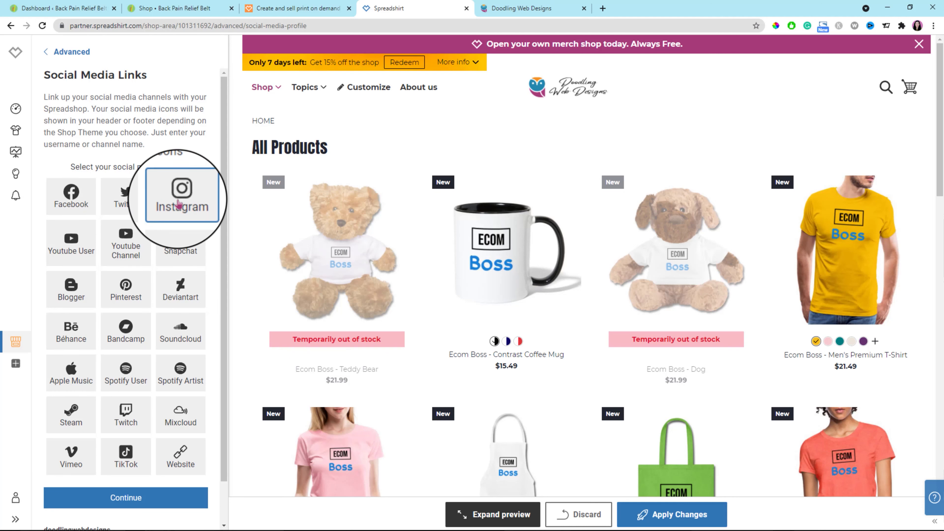
{"action": "left_click", "coordinate": [127, 499]}
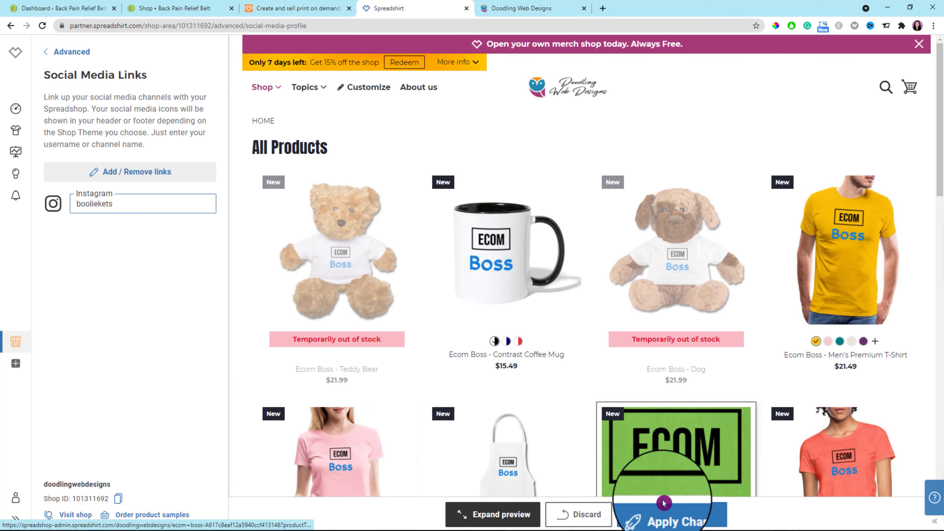
{"action": "left_click", "coordinate": [675, 521]}
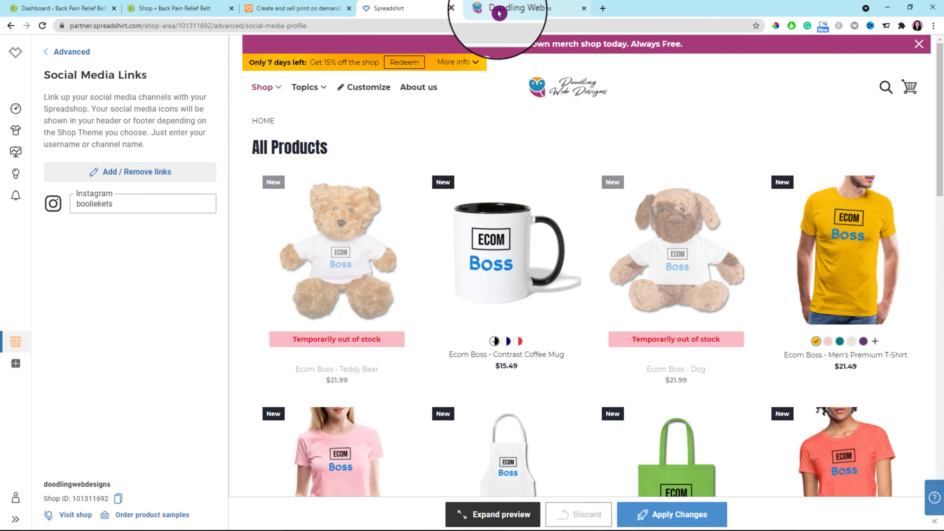
Step: Reload the live Doodling Web Designs shop, check its footer for the social media icon, and return to the Spreadshop's Advanced settings
{"action": "left_click", "coordinate": [518, 8]}
{"action": "left_click", "coordinate": [42, 25]}
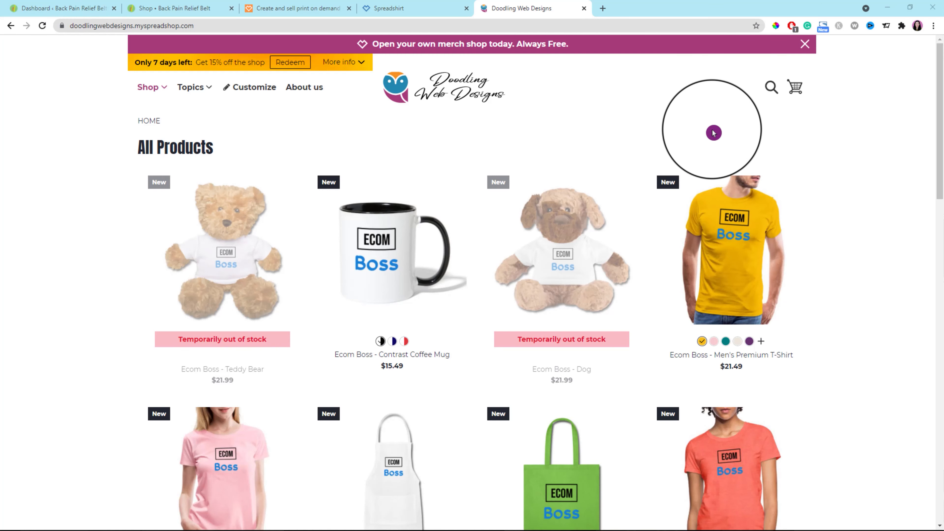
{"action": "scroll", "coordinate": [865, 222], "scroll_direction": "down", "scroll_amount": 20}
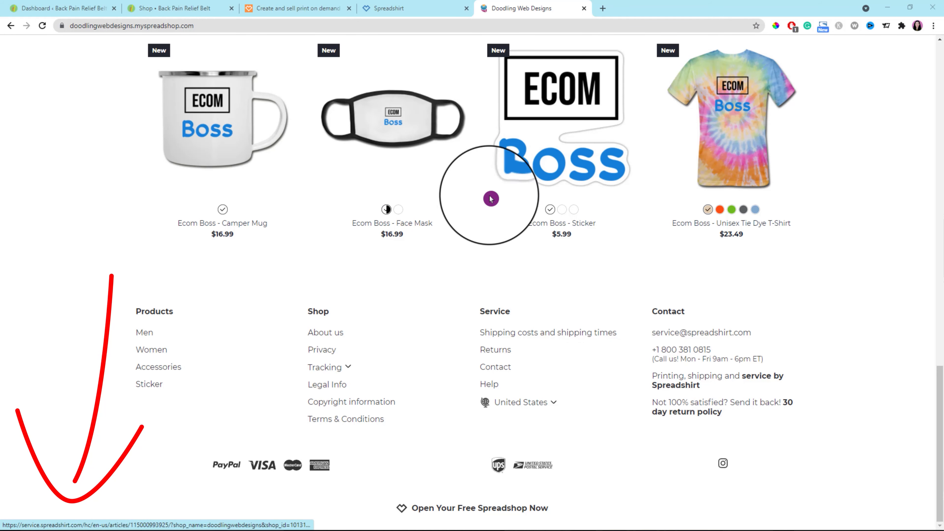
{"action": "left_click", "coordinate": [391, 9]}
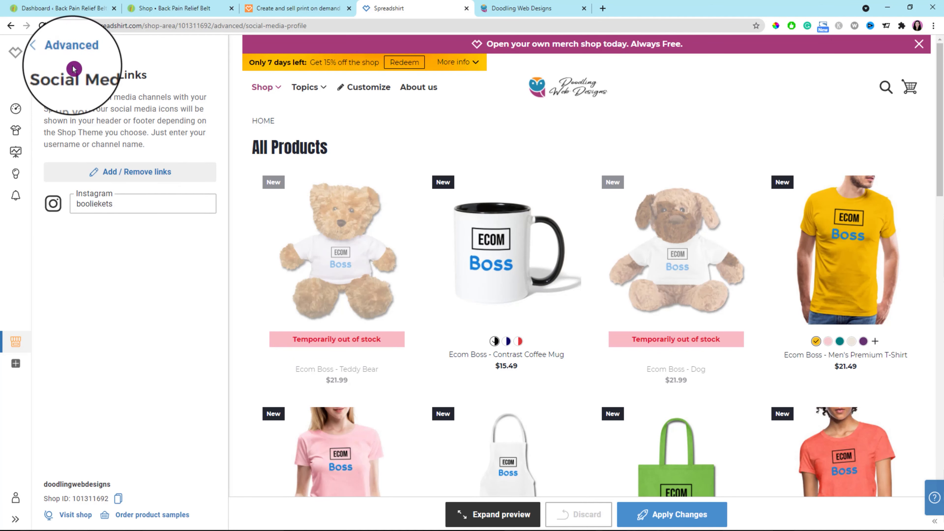
{"action": "left_click", "coordinate": [71, 51]}
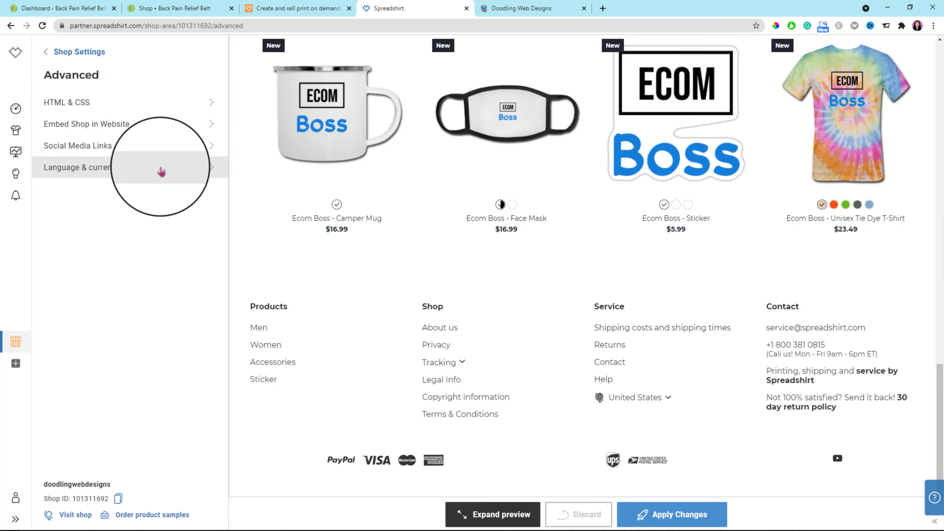
Step: Review the Language & currency settings and the options for setting up another sales channel, and return to Shop Settings
{"action": "left_click", "coordinate": [204, 170]}
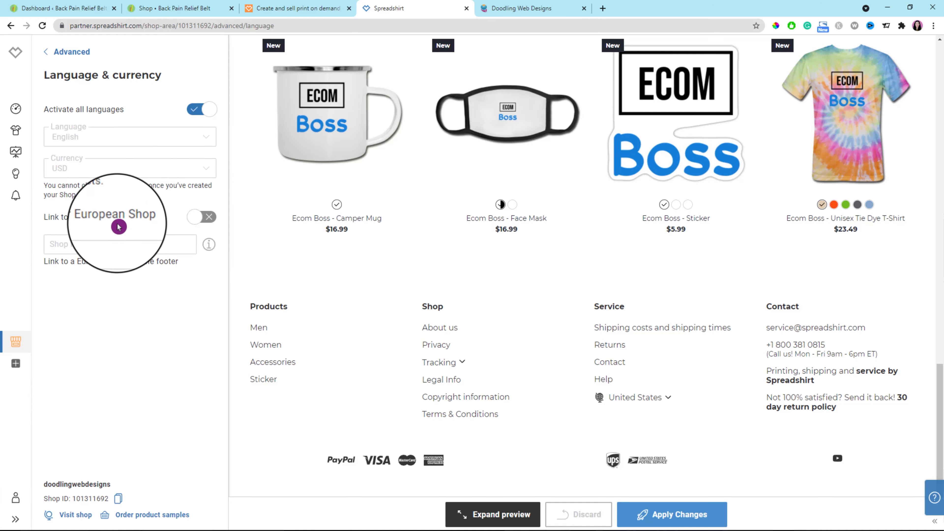
{"action": "left_click", "coordinate": [16, 365]}
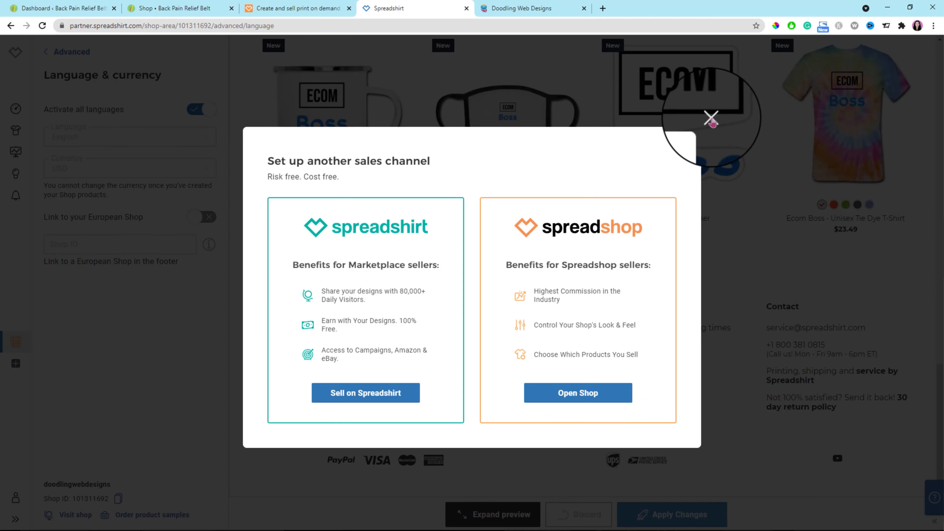
{"action": "left_click", "coordinate": [711, 119]}
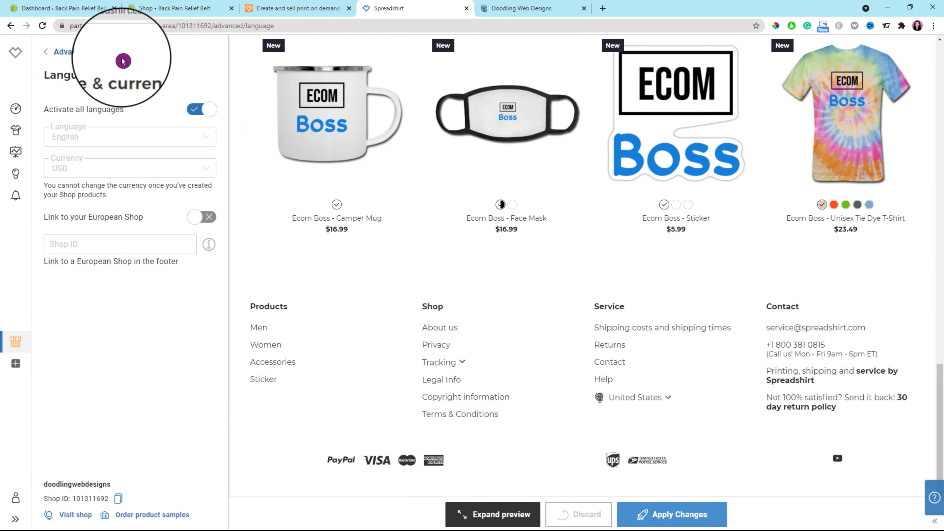
{"action": "left_click", "coordinate": [58, 52]}
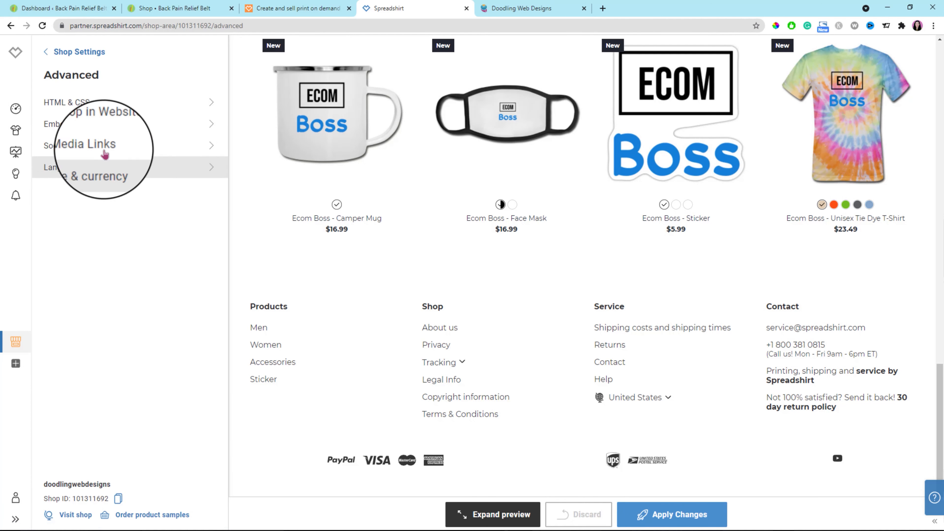
{"action": "left_click", "coordinate": [51, 52]}
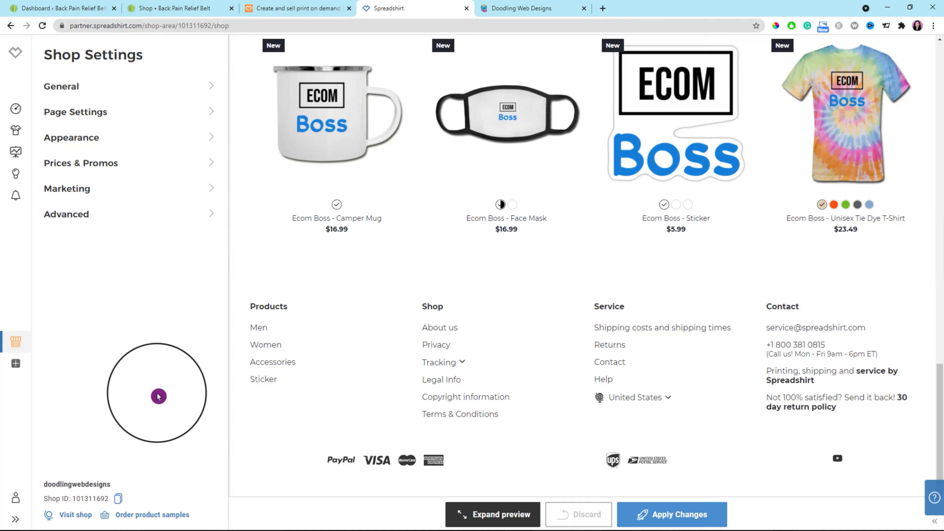
Step: Highlight the shop ID beneath the shop name in Shop Settings
{"action": "double_click", "coordinate": [78, 498]}
{"action": "left_click_drag", "start_coordinate": [44, 500], "coordinate": [108, 500]}
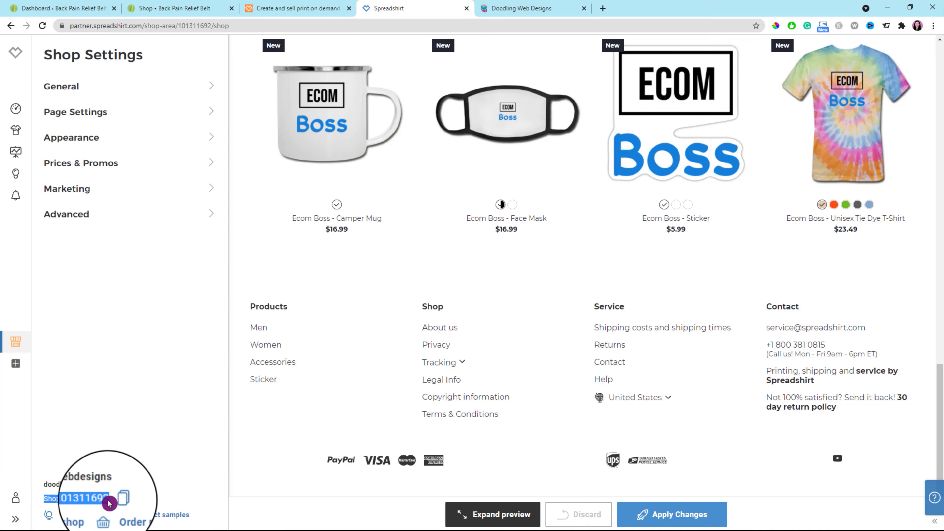
{"action": "left_click", "coordinate": [202, 423]}
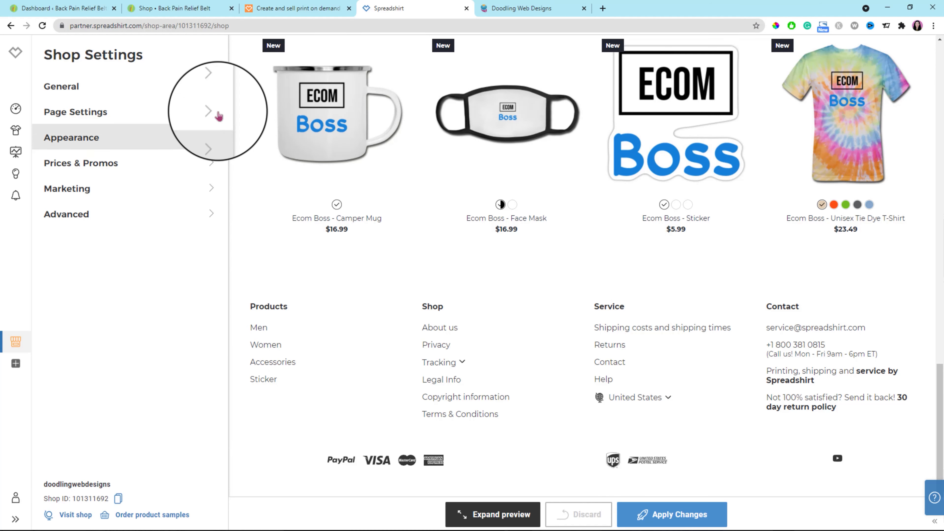
Step: In the WordPress site's Spreadplugin settings, enter the shop ID and set the shop source to US/Canada/Australia/Brazil
{"action": "left_click", "coordinate": [74, 8]}
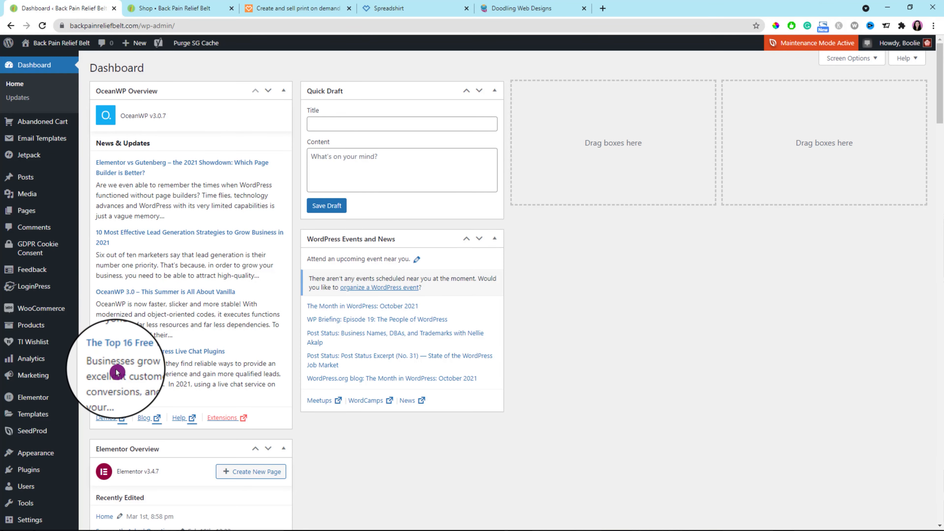
{"action": "scroll", "coordinate": [44, 391], "scroll_direction": "down", "scroll_amount": 5}
{"action": "mouse_move", "coordinate": [34, 371]}
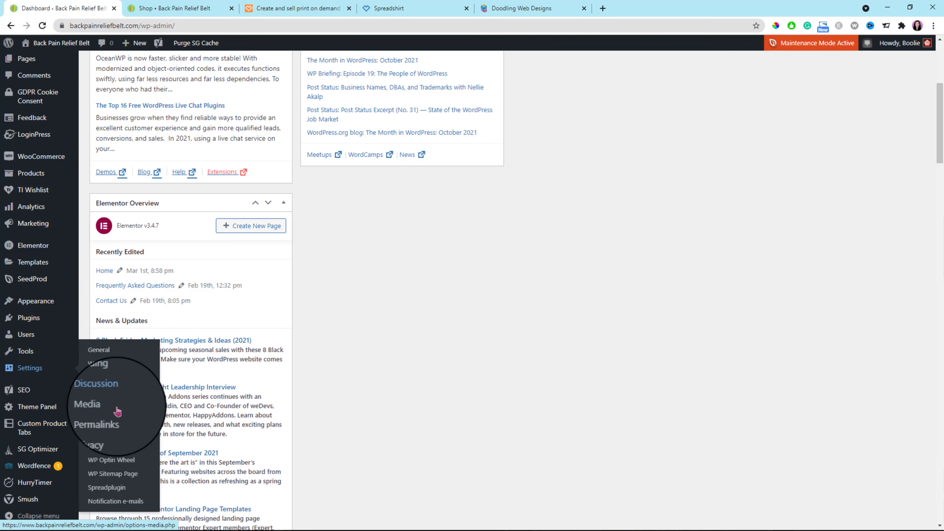
{"action": "left_click", "coordinate": [108, 488]}
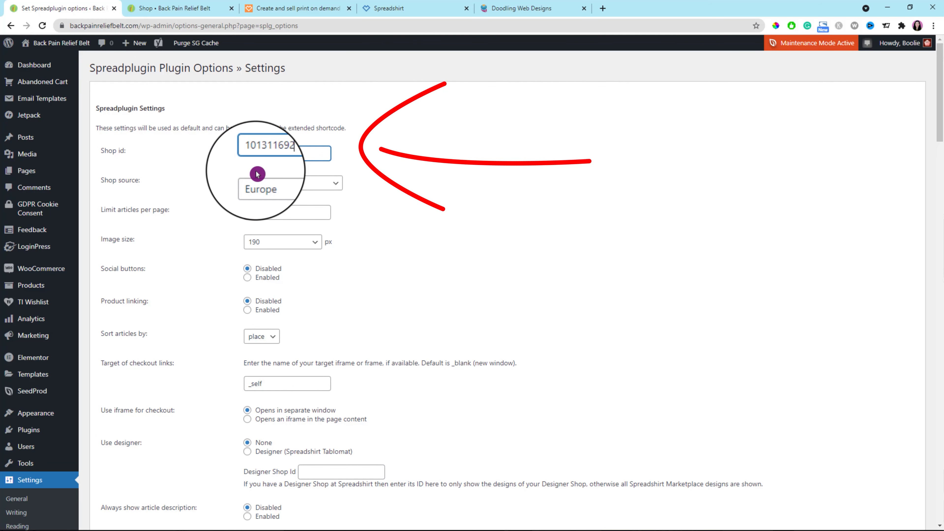
{"action": "left_click", "coordinate": [336, 184]}
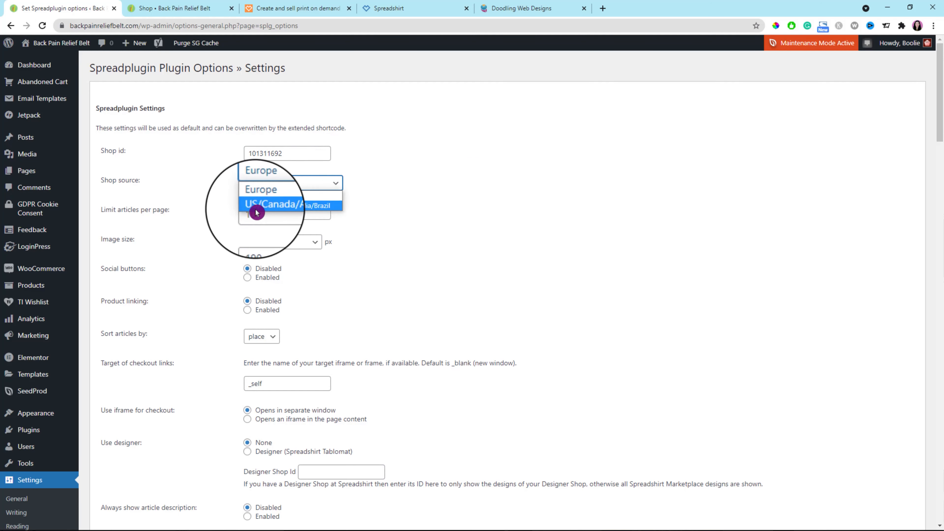
{"action": "left_click", "coordinate": [326, 208]}
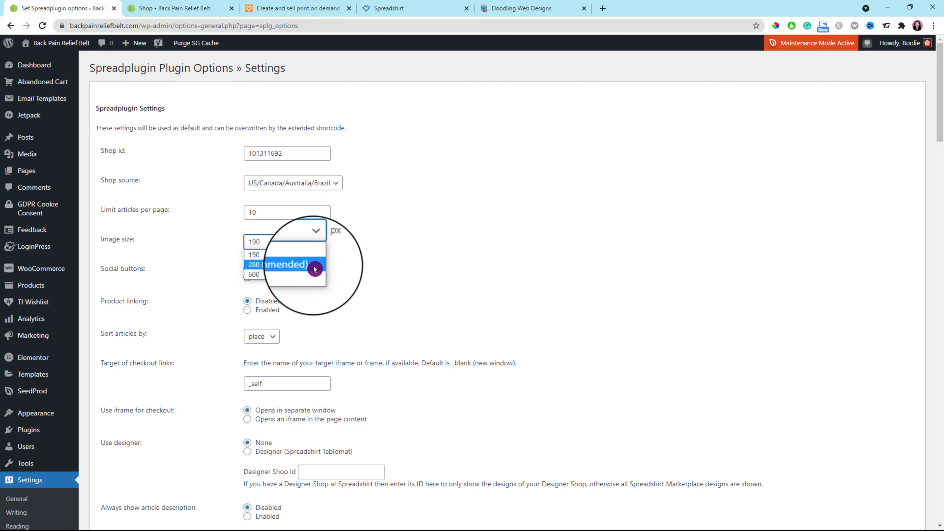
Step: Set the Spreadplugin image size to 280 (recommended) and enable product linking and social buttons
{"action": "left_click", "coordinate": [301, 267]}
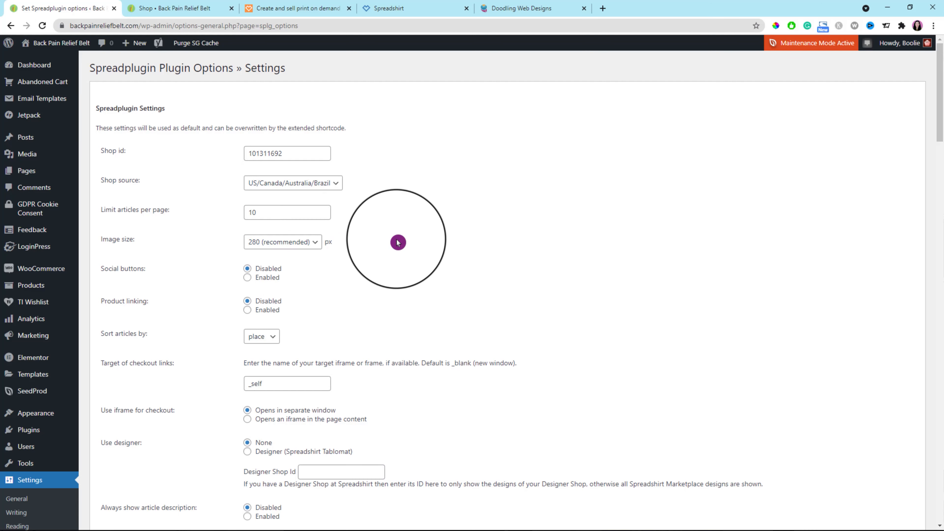
{"action": "scroll", "coordinate": [400, 250], "scroll_direction": "down", "scroll_amount": 2}
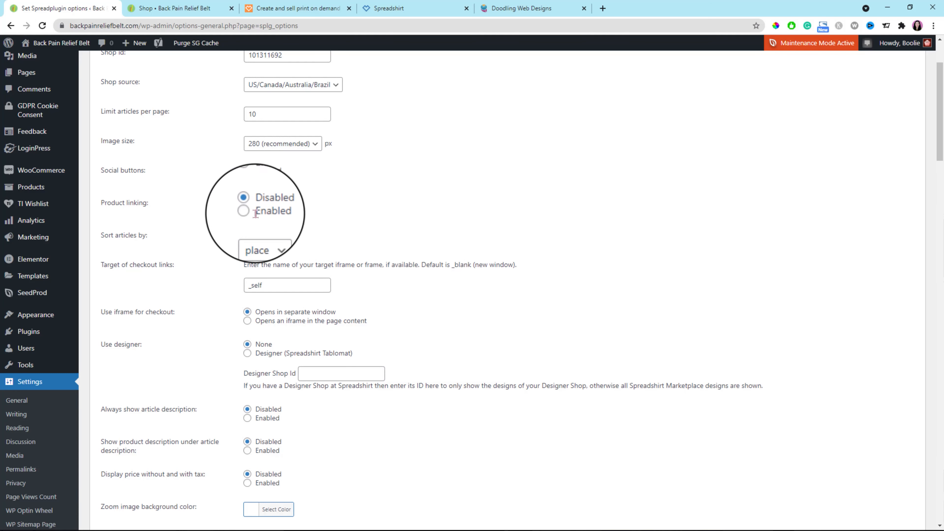
{"action": "left_click", "coordinate": [247, 212]}
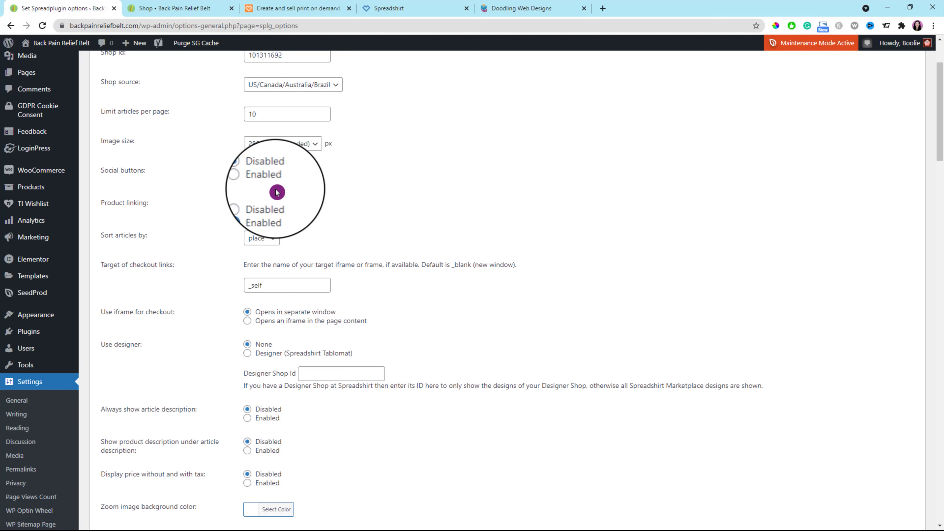
{"action": "left_click", "coordinate": [247, 181]}
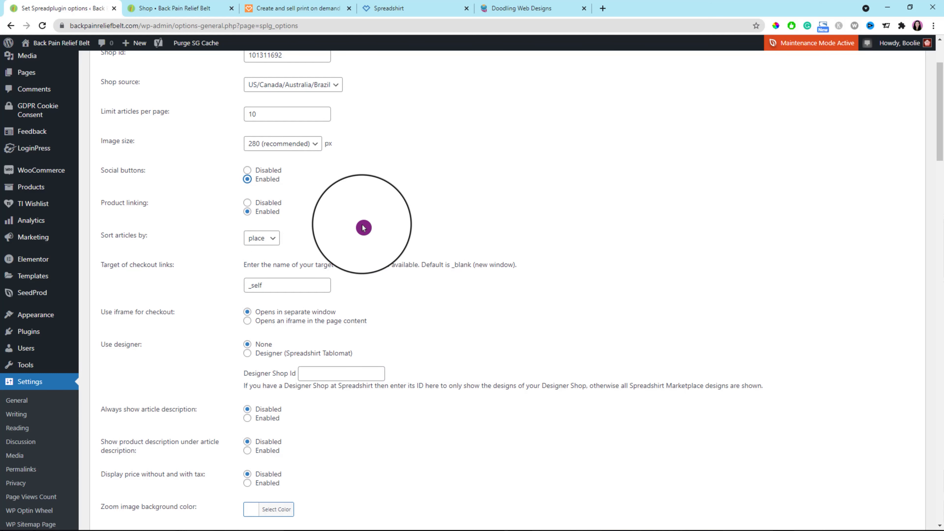
Step: Sort the articles by name and highlight the default _blank target in the checkout links description
{"action": "scroll", "coordinate": [362, 228], "scroll_direction": "down", "scroll_amount": 1}
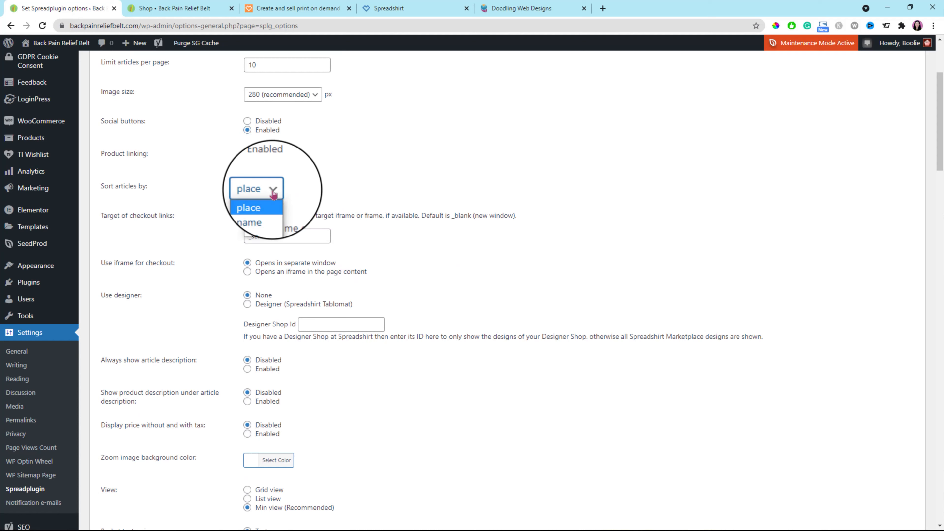
{"action": "left_click", "coordinate": [271, 214]}
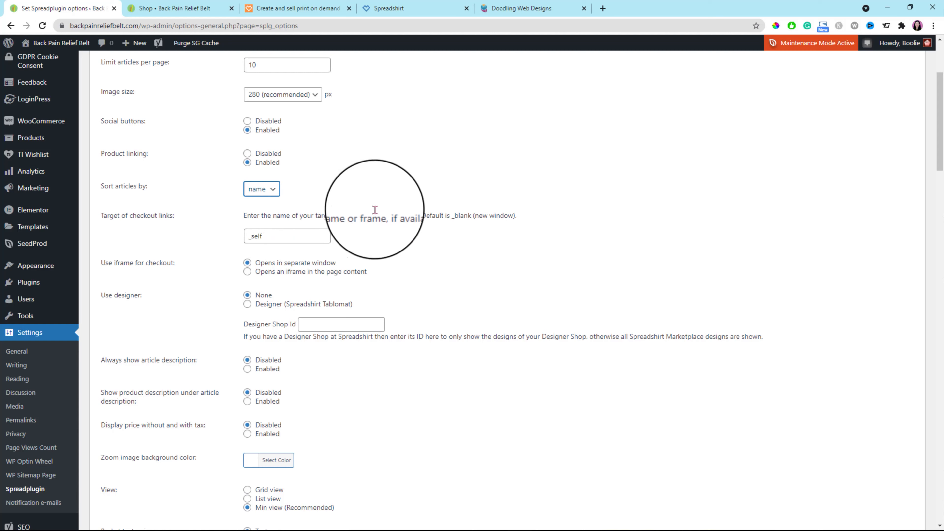
{"action": "scroll", "coordinate": [390, 235], "scroll_direction": "down", "scroll_amount": 1}
{"action": "left_click", "coordinate": [270, 188]}
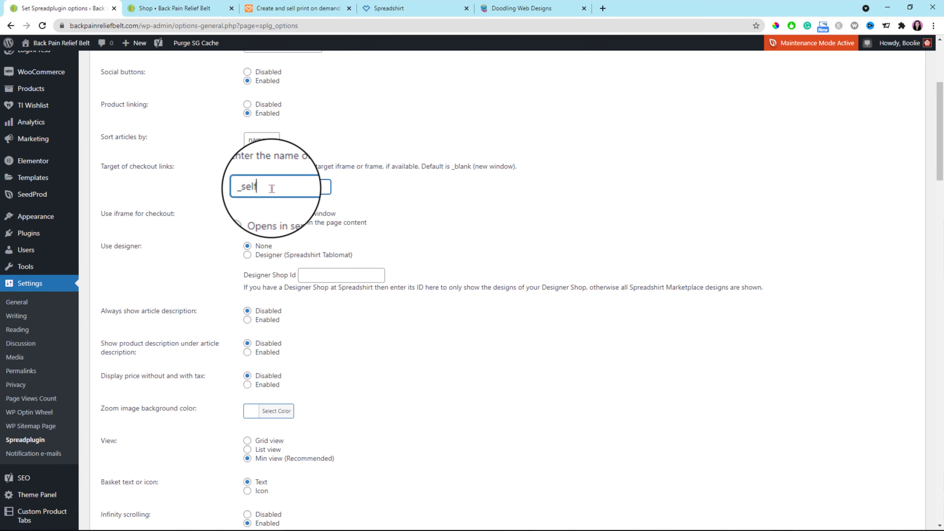
{"action": "left_click", "coordinate": [402, 208]}
{"action": "left_click_drag", "start_coordinate": [450, 166], "coordinate": [469, 166]}
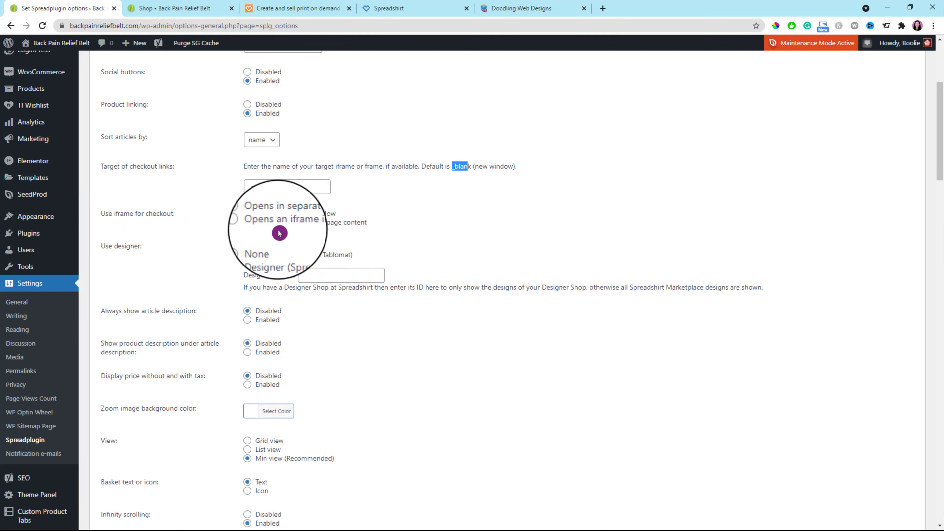
Step: Enable the article description and the product description beneath it, and keep the price display without and with tax disabled
{"action": "scroll", "coordinate": [433, 243], "scroll_direction": "down", "scroll_amount": 1}
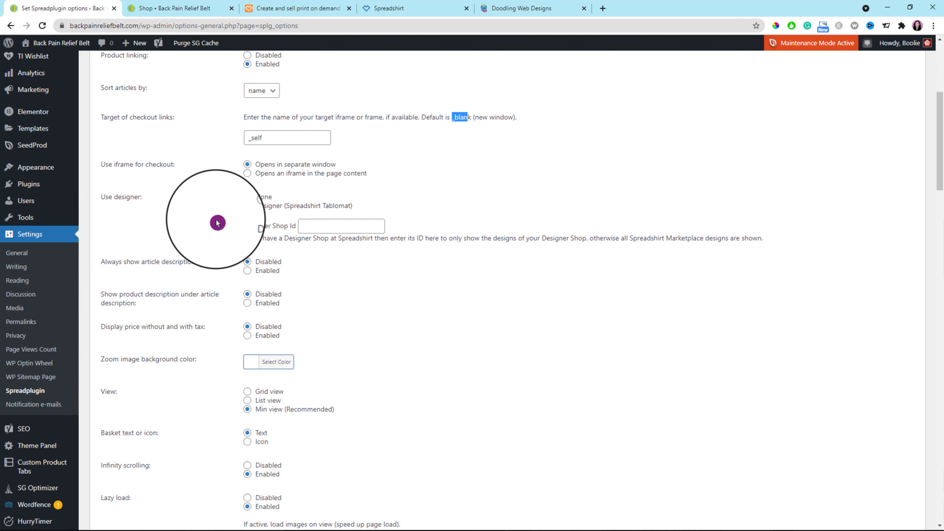
{"action": "scroll", "coordinate": [218, 223], "scroll_direction": "down", "scroll_amount": 1}
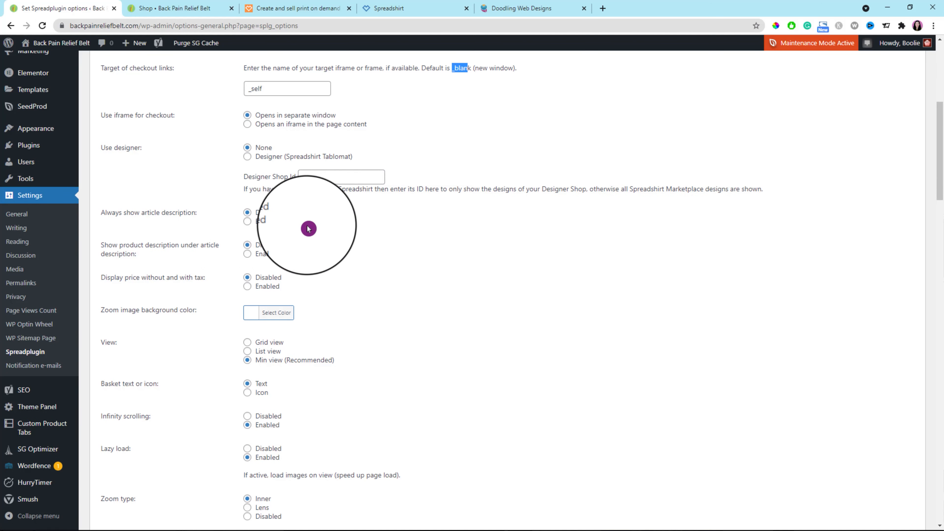
{"action": "scroll", "coordinate": [308, 229], "scroll_direction": "down", "scroll_amount": 1}
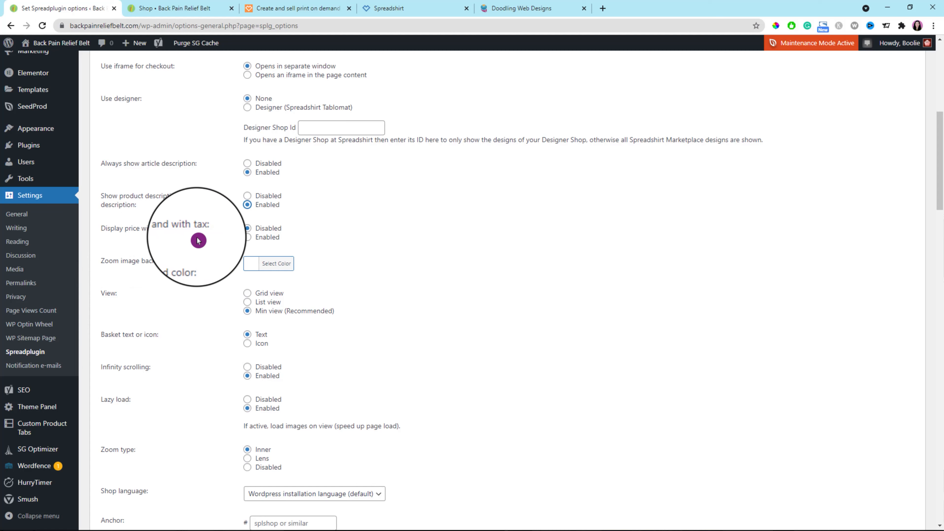
{"action": "scroll", "coordinate": [202, 242], "scroll_direction": "down", "scroll_amount": 1}
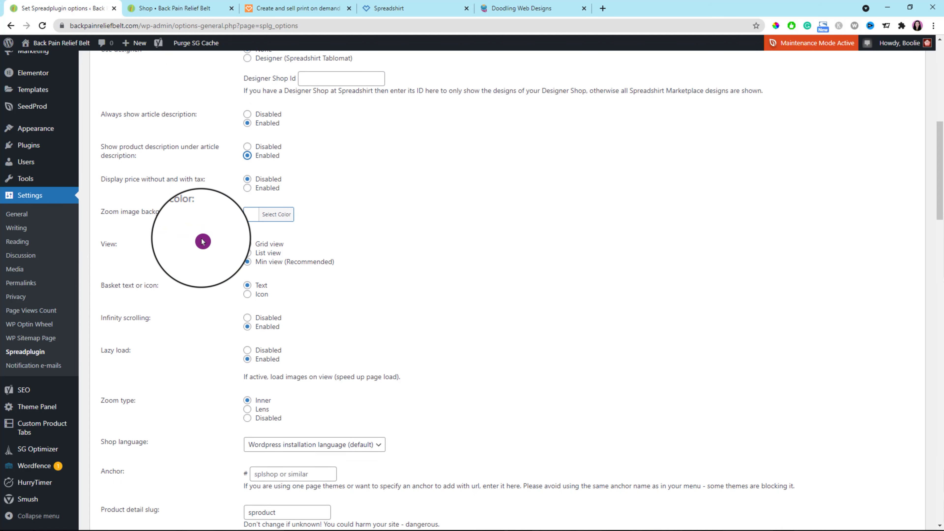
{"action": "left_click", "coordinate": [248, 179]}
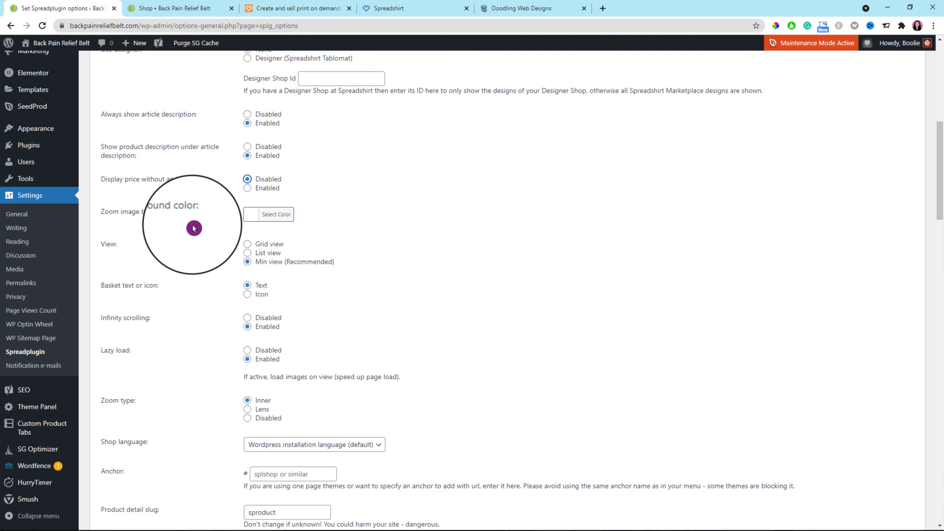
Step: Set the basket display to Icon and keep the zoom type at Inner
{"action": "scroll", "coordinate": [327, 226], "scroll_direction": "down", "scroll_amount": 1}
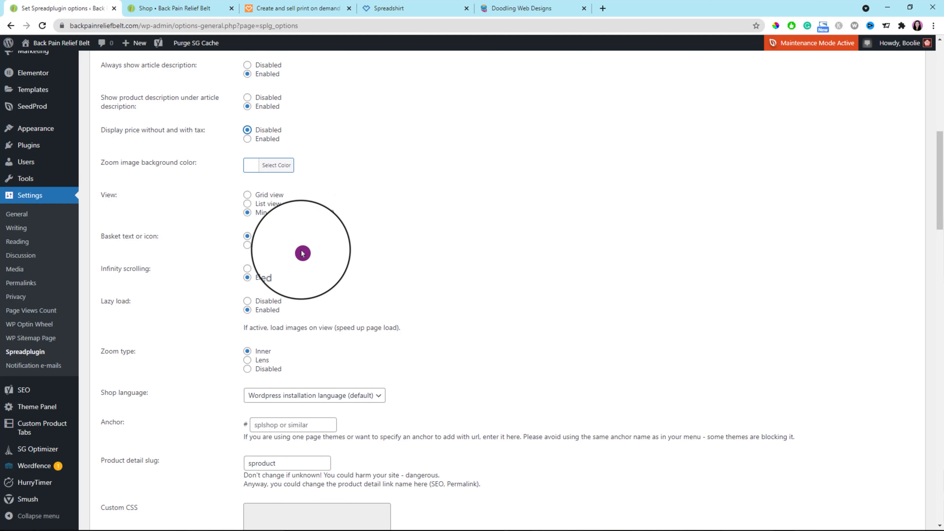
{"action": "left_click", "coordinate": [247, 245]}
{"action": "scroll", "coordinate": [341, 256], "scroll_direction": "down", "scroll_amount": 1}
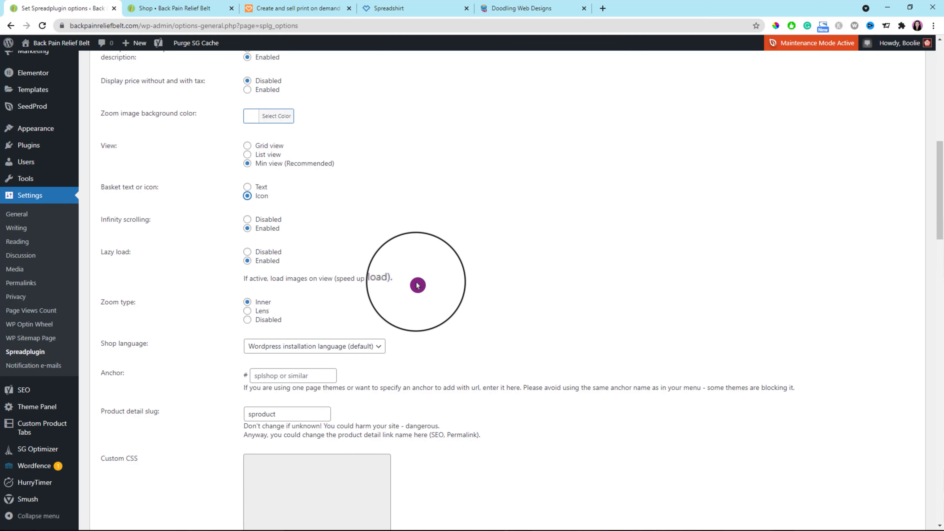
{"action": "scroll", "coordinate": [446, 277], "scroll_direction": "down", "scroll_amount": 1}
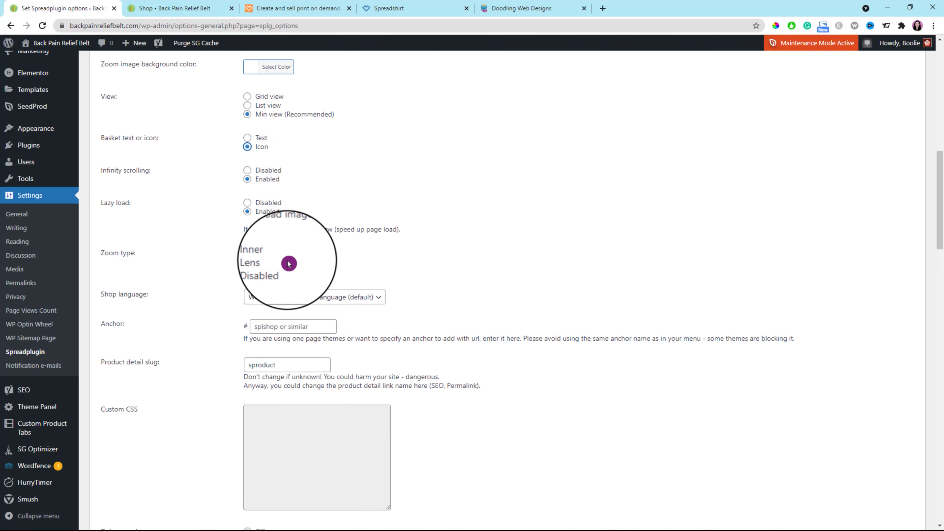
{"action": "left_click", "coordinate": [278, 257]}
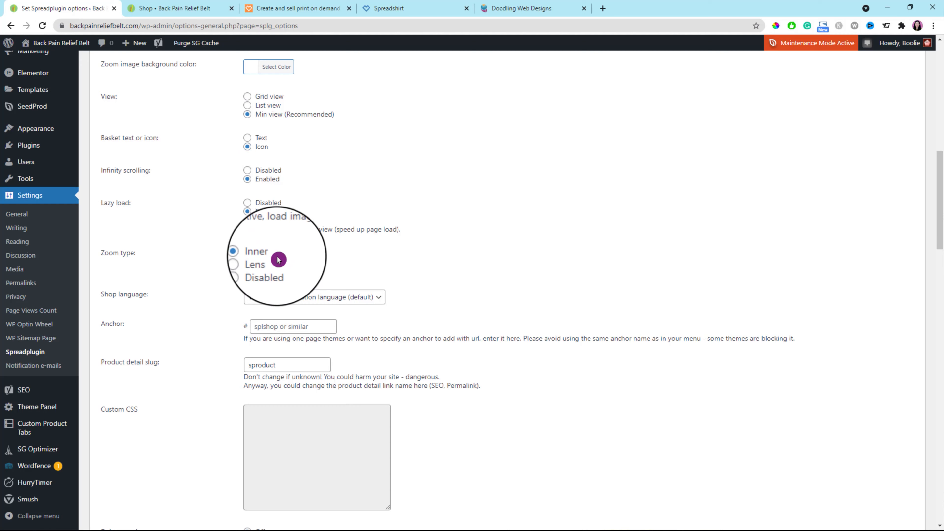
Step: Examine the remaining Spreadplugin options, from shop language, anchor and custom CSS to the claim checks and basket settings
{"action": "scroll", "coordinate": [438, 270], "scroll_direction": "down", "scroll_amount": 2}
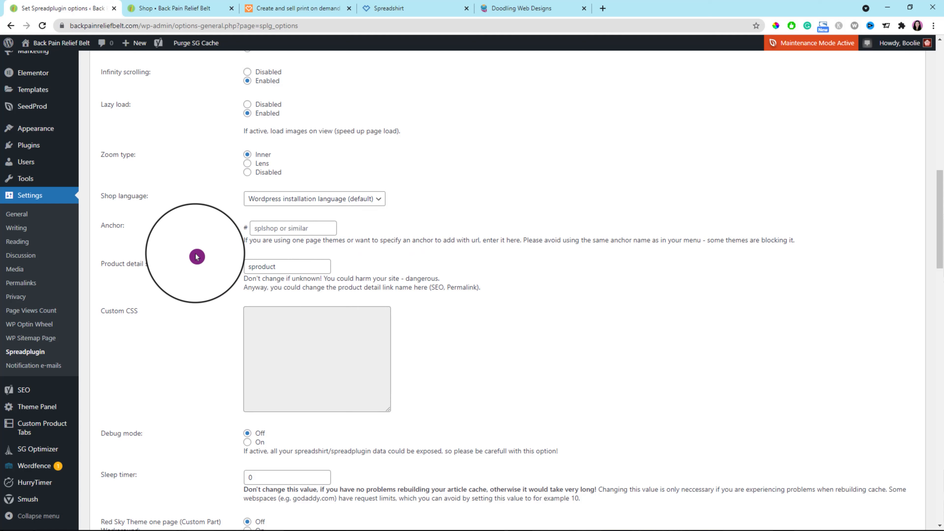
{"action": "scroll", "coordinate": [197, 257], "scroll_direction": "down", "scroll_amount": 1}
{"action": "left_click", "coordinate": [329, 284]}
{"action": "scroll", "coordinate": [449, 294], "scroll_direction": "down", "scroll_amount": 1}
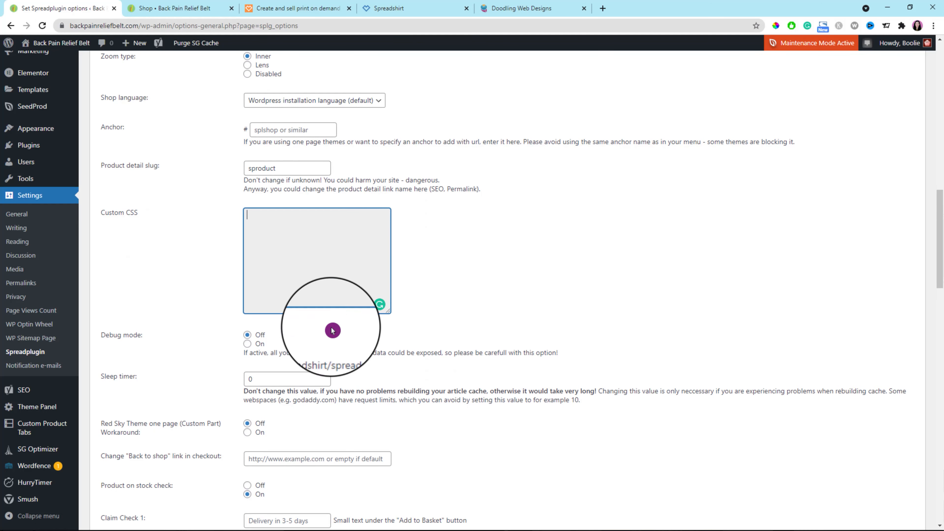
{"action": "scroll", "coordinate": [402, 369], "scroll_direction": "down", "scroll_amount": 1}
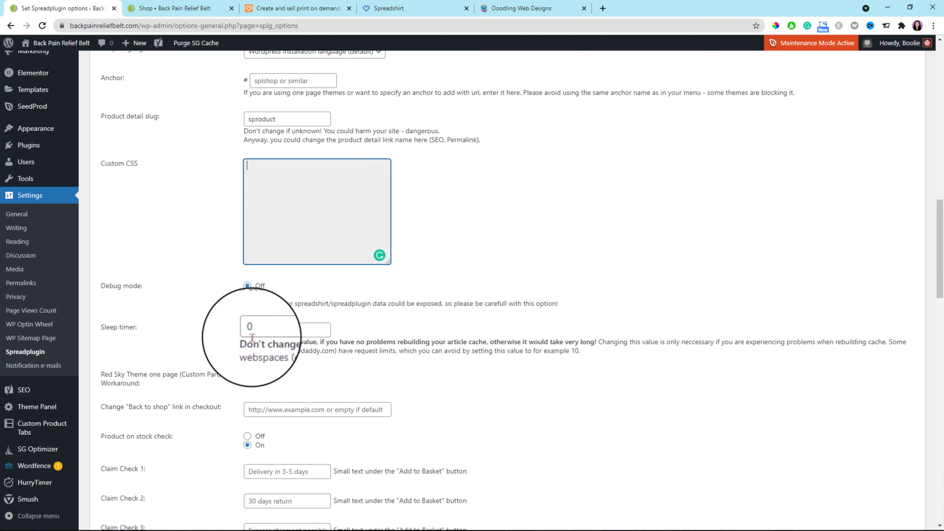
{"action": "scroll", "coordinate": [351, 383], "scroll_direction": "down", "scroll_amount": 1}
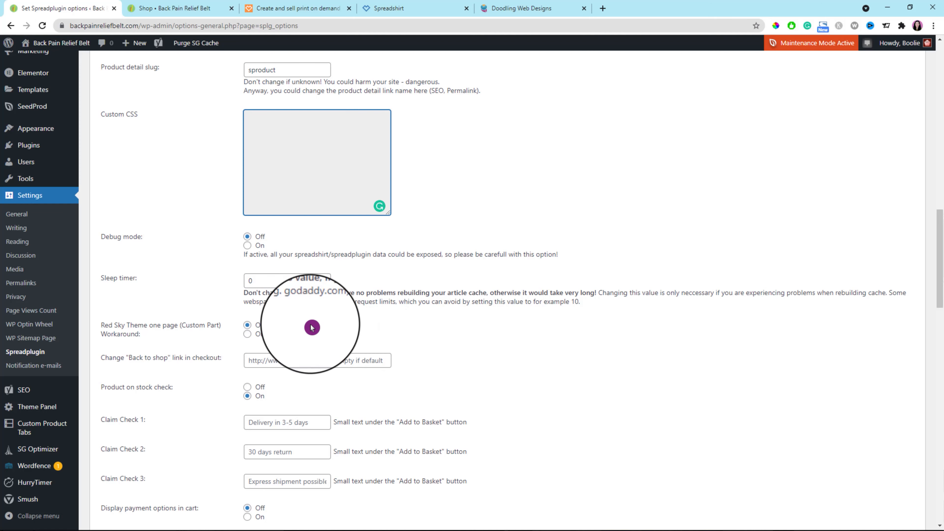
{"action": "scroll", "coordinate": [303, 327], "scroll_direction": "down", "scroll_amount": 1}
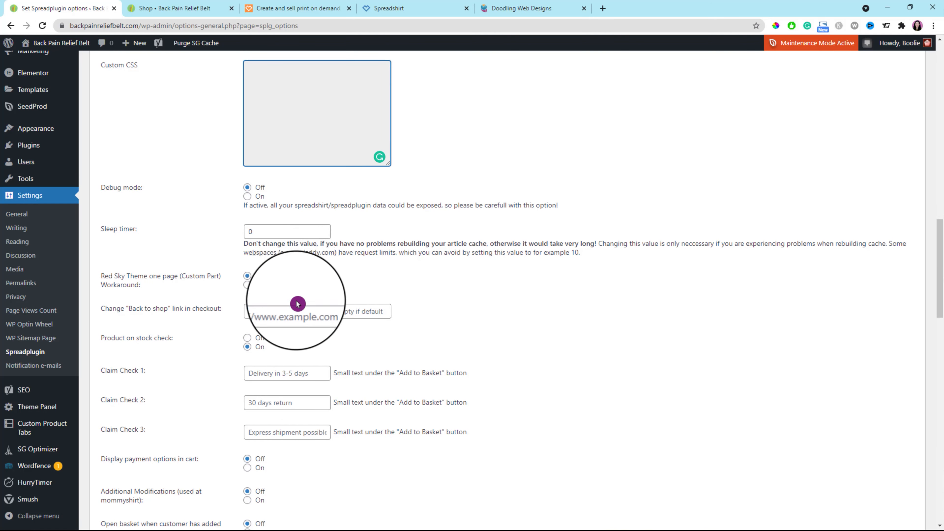
{"action": "scroll", "coordinate": [291, 377], "scroll_direction": "down", "scroll_amount": 2}
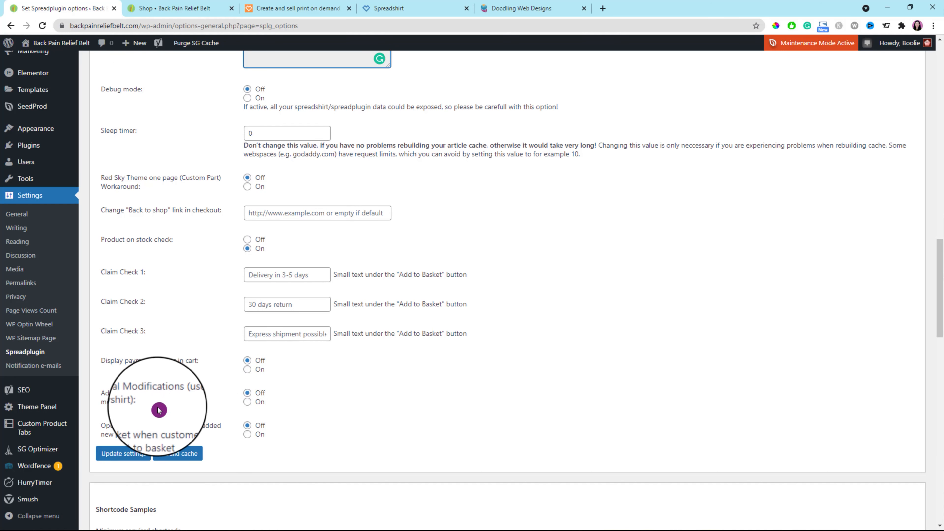
Step: Highlight the parameter placeholder in the sample category shortcode and examine the category values and shortcode extensions
{"action": "scroll", "coordinate": [186, 380], "scroll_direction": "down", "scroll_amount": 4}
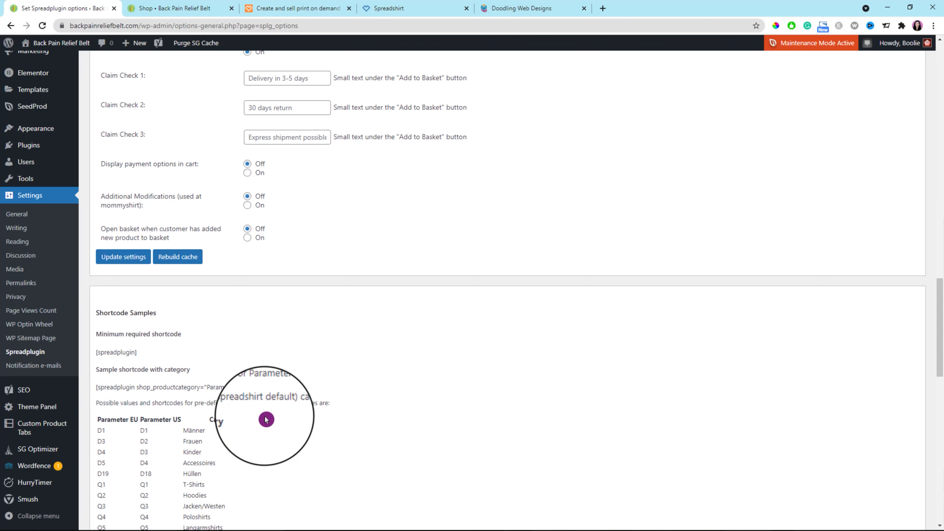
{"action": "scroll", "coordinate": [242, 434], "scroll_direction": "down", "scroll_amount": 1}
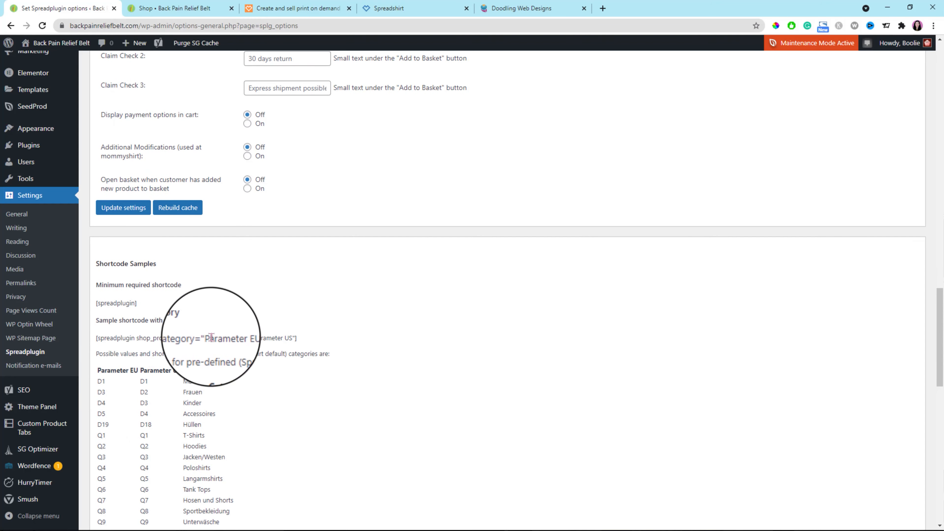
{"action": "left_click_drag", "start_coordinate": [207, 338], "coordinate": [293, 337]}
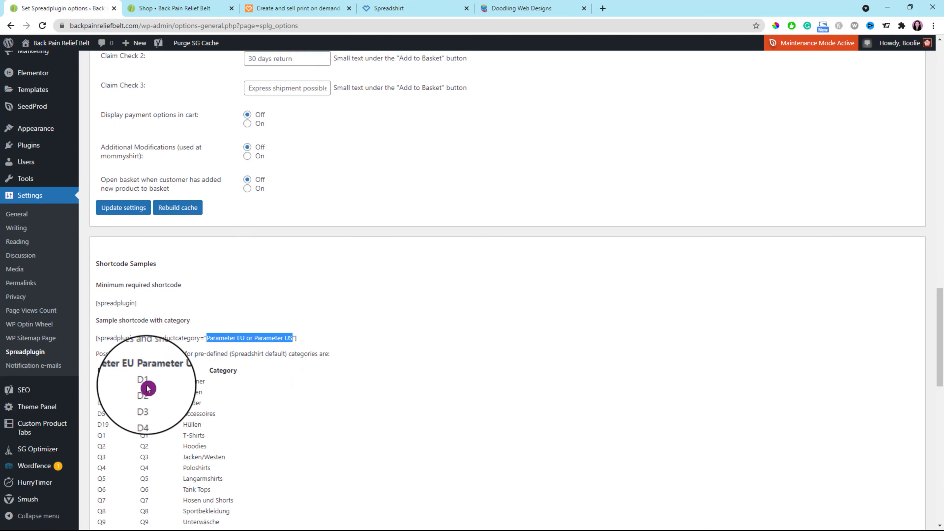
{"action": "scroll", "coordinate": [161, 417], "scroll_direction": "down", "scroll_amount": 15}
{"action": "scroll", "coordinate": [203, 386], "scroll_direction": "up", "scroll_amount": 7}
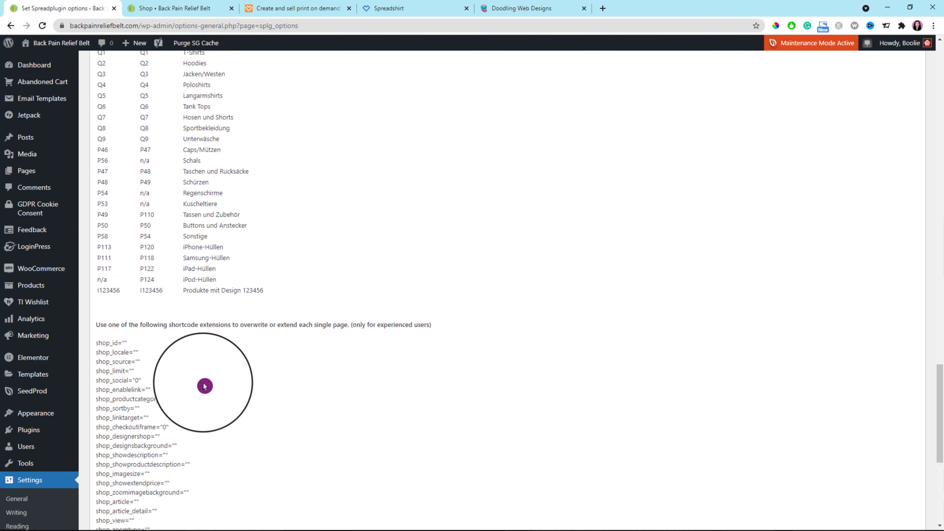
Step: Copy the minimum required shortcode [spreadplugin] from the Shortcode Samples
{"action": "scroll", "coordinate": [204, 386], "scroll_direction": "up", "scroll_amount": 10}
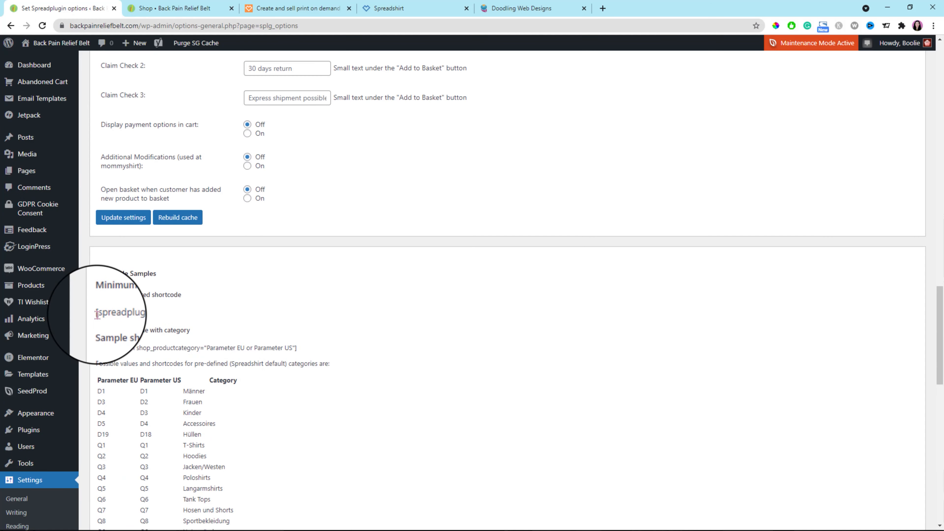
{"action": "left_click_drag", "start_coordinate": [96, 314], "coordinate": [138, 314]}
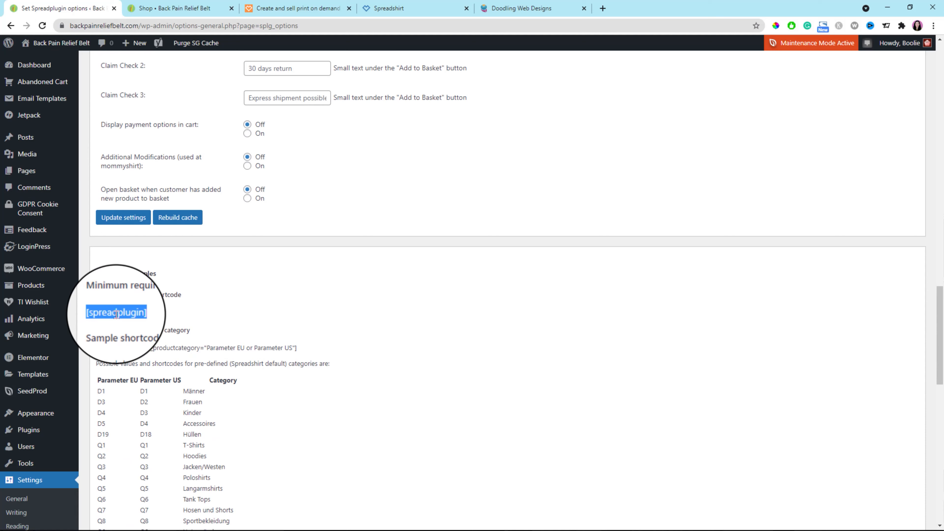
{"action": "right_click", "coordinate": [118, 317]}
{"action": "left_click", "coordinate": [143, 323]}
Step: Rebuild the Spreadplugin article cache
{"action": "scroll", "coordinate": [194, 298], "scroll_direction": "up", "scroll_amount": 3}
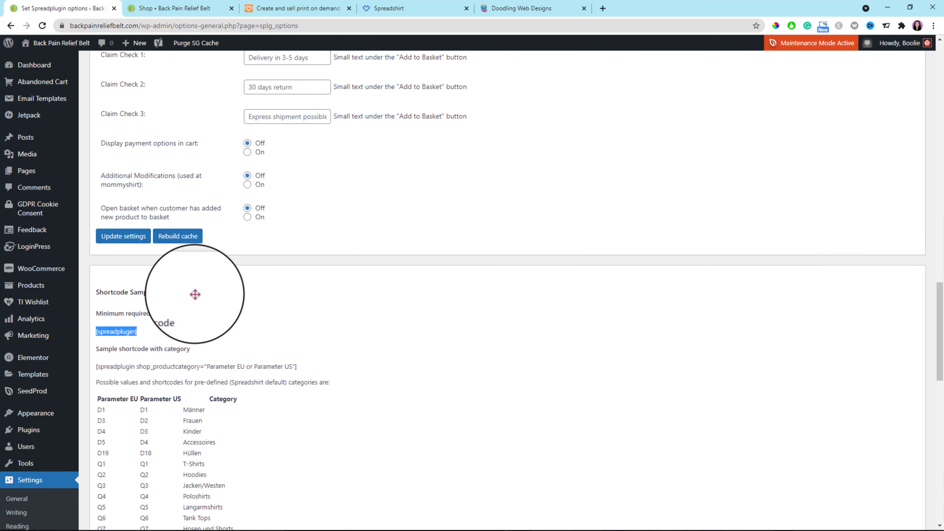
{"action": "scroll", "coordinate": [164, 359], "scroll_direction": "up", "scroll_amount": 3}
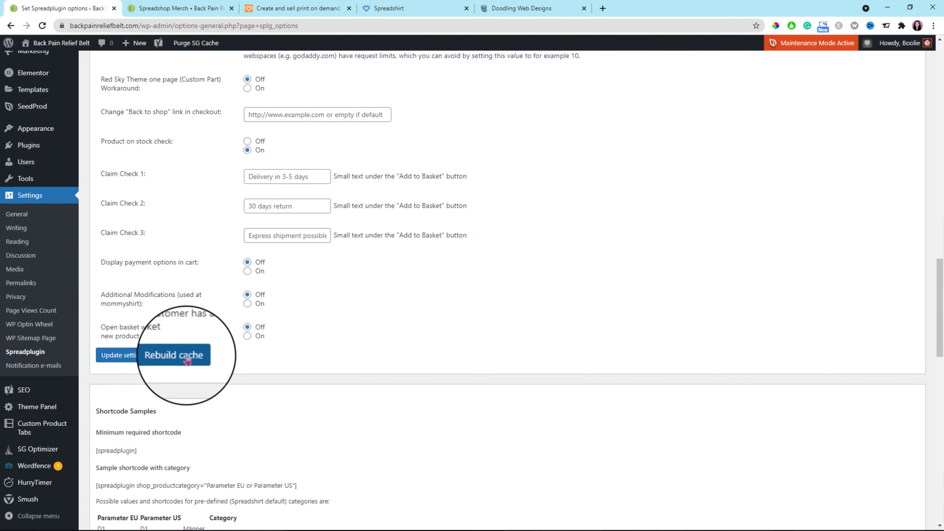
{"action": "left_click", "coordinate": [187, 359]}
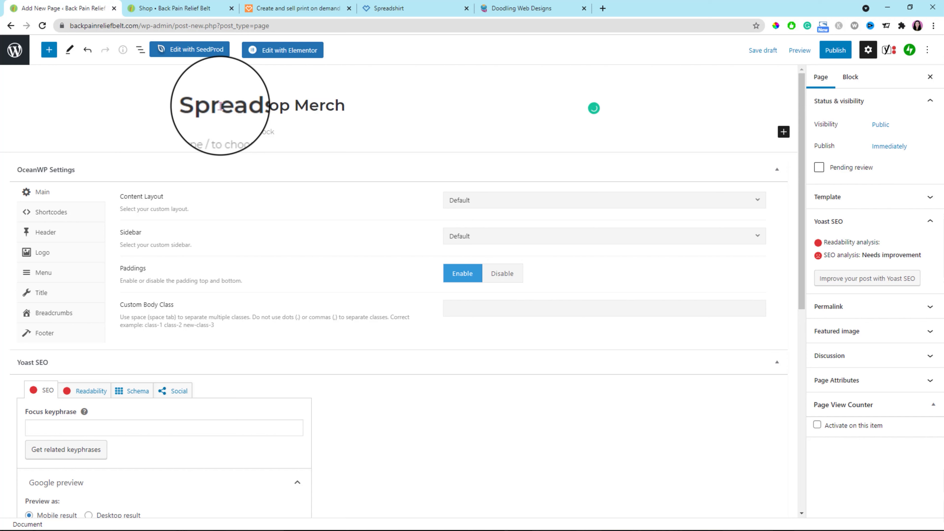
Step: Insert the [spreadplugin] shortcode into the new Spreadshop Merch page, publish the page and leave the editor
{"action": "left_click", "coordinate": [244, 134]}
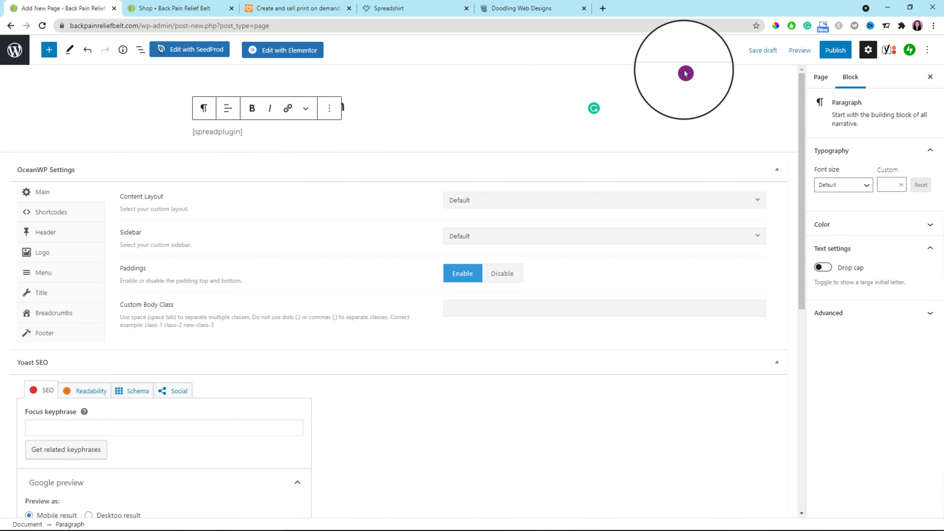
{"action": "left_click", "coordinate": [824, 56]}
{"action": "left_click", "coordinate": [837, 51]}
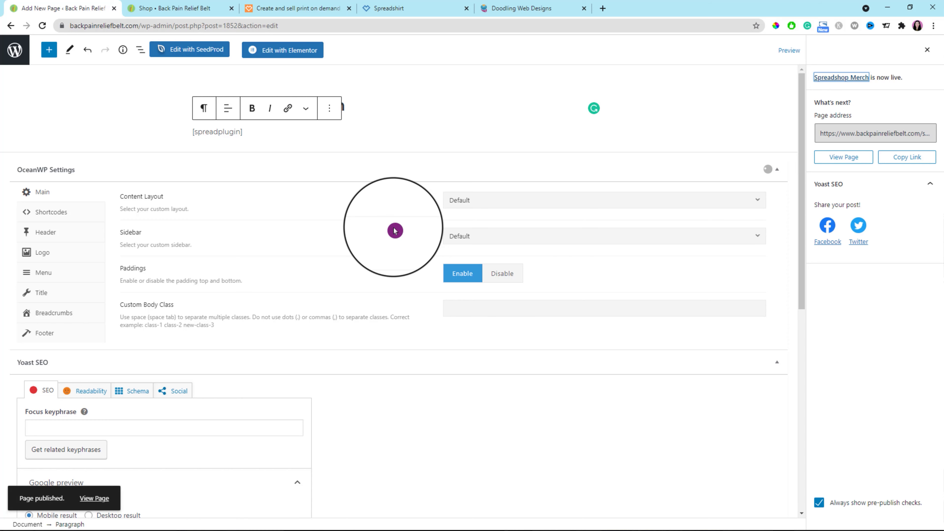
{"action": "left_click", "coordinate": [16, 56]}
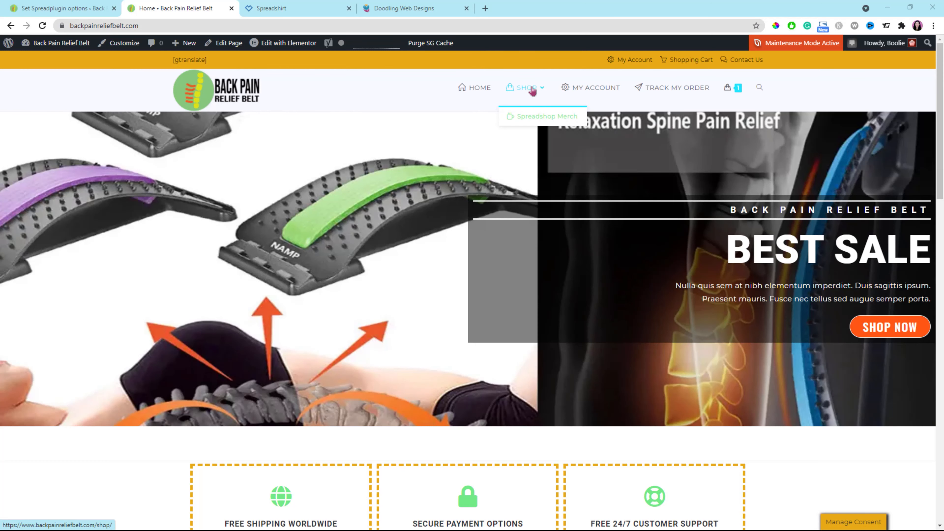
Step: Open the Spreadshop Merch page from the live site's navigation and look through its products
{"action": "left_click", "coordinate": [540, 119]}
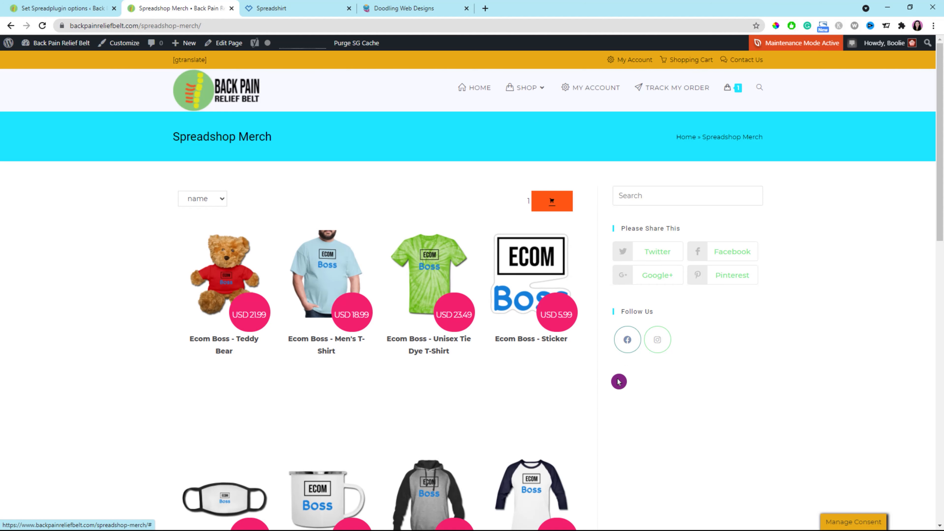
{"action": "scroll", "coordinate": [617, 390], "scroll_direction": "down", "scroll_amount": 10}
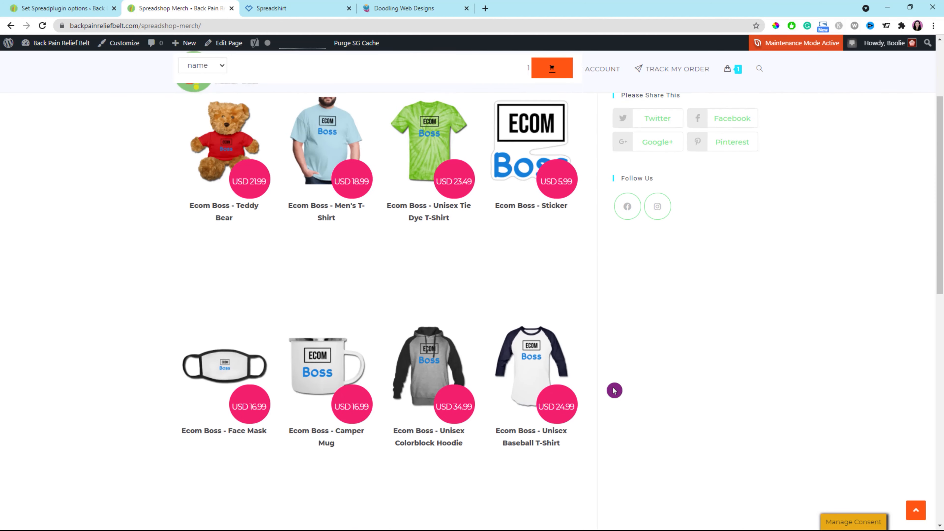
{"action": "scroll", "coordinate": [615, 391], "scroll_direction": "down", "scroll_amount": 3}
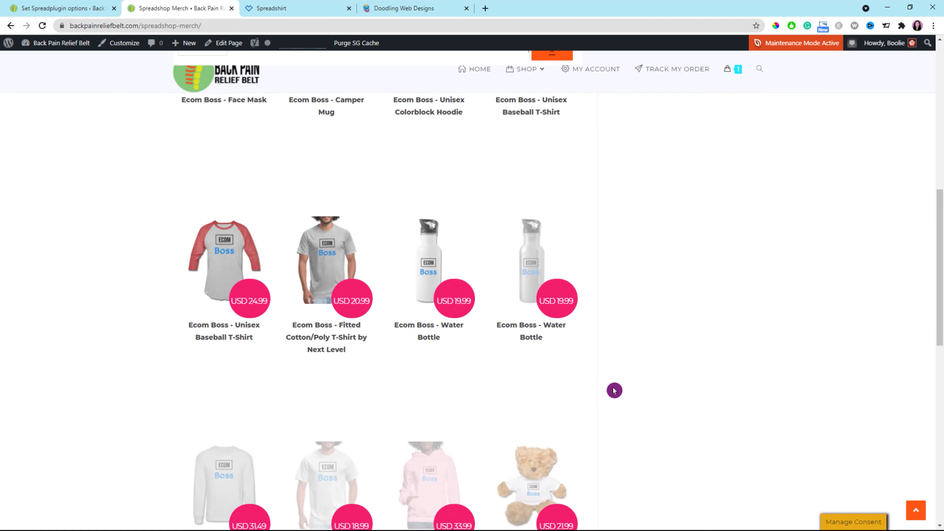
{"action": "scroll", "coordinate": [648, 446], "scroll_direction": "down", "scroll_amount": 7}
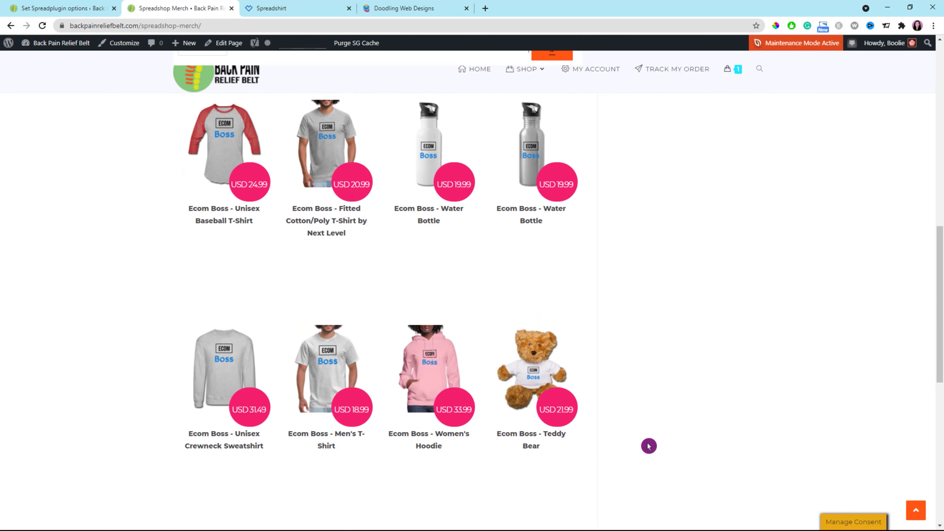
Step: Browse the remaining products on the Spreadshop Merch page to the end of the list
{"action": "scroll", "coordinate": [648, 445], "scroll_direction": "down", "scroll_amount": 8}
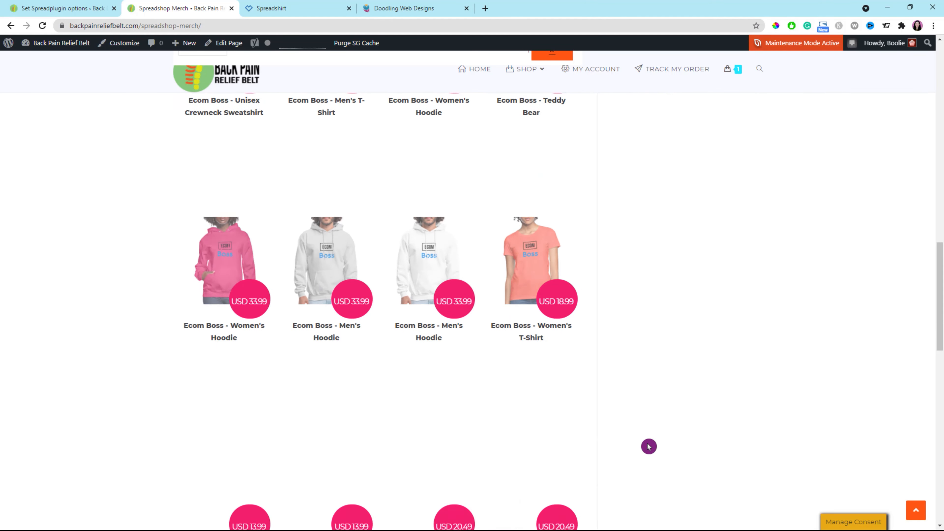
{"action": "scroll", "coordinate": [649, 446], "scroll_direction": "down", "scroll_amount": 5}
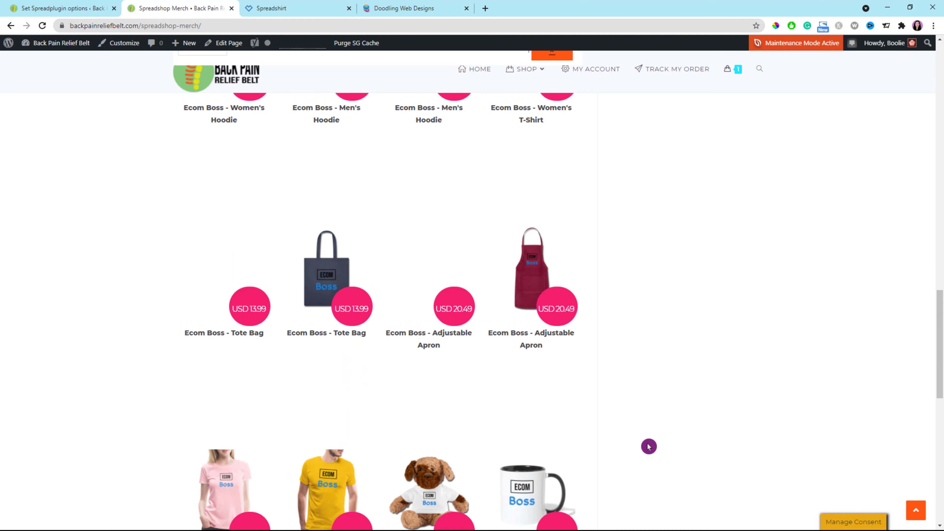
{"action": "scroll", "coordinate": [649, 447], "scroll_direction": "down", "scroll_amount": 4}
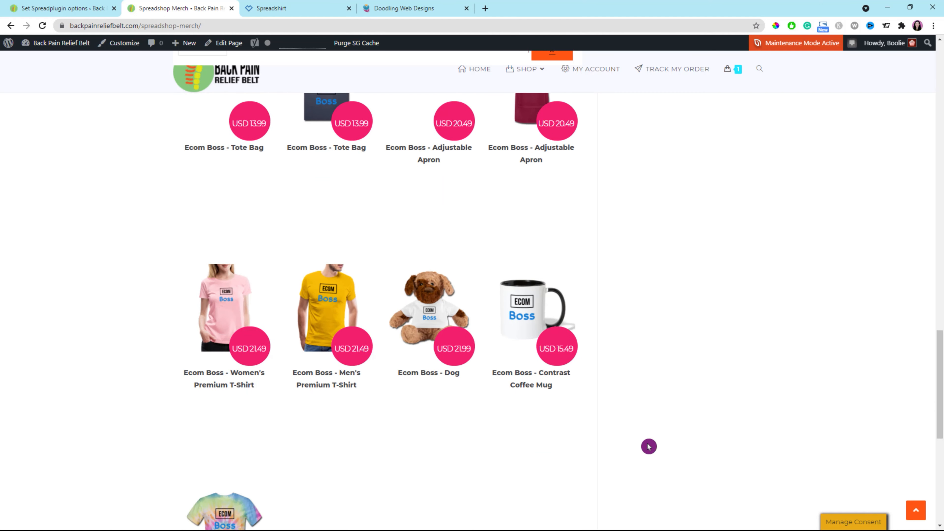
{"action": "scroll", "coordinate": [649, 446], "scroll_direction": "down", "scroll_amount": 4}
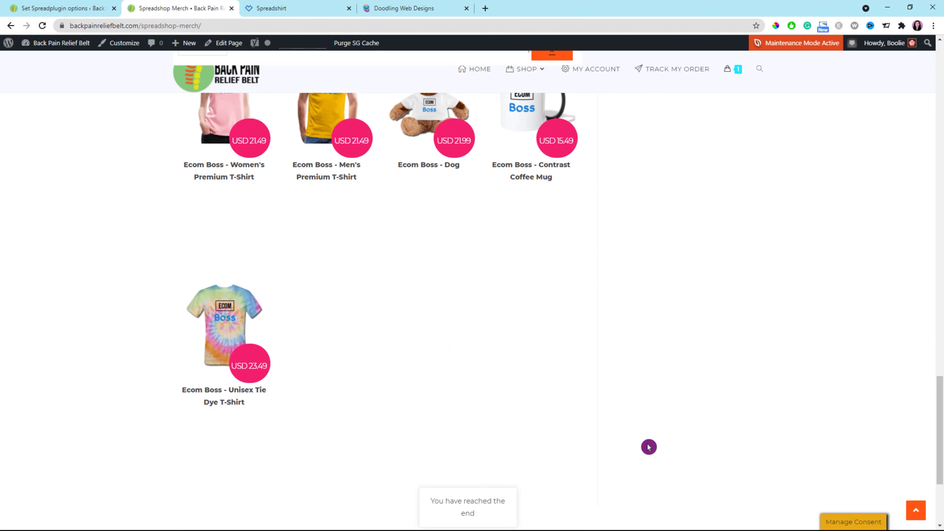
{"action": "scroll", "coordinate": [648, 446], "scroll_direction": "down", "scroll_amount": 3}
{"action": "scroll", "coordinate": [649, 446], "scroll_direction": "up", "scroll_amount": 7}
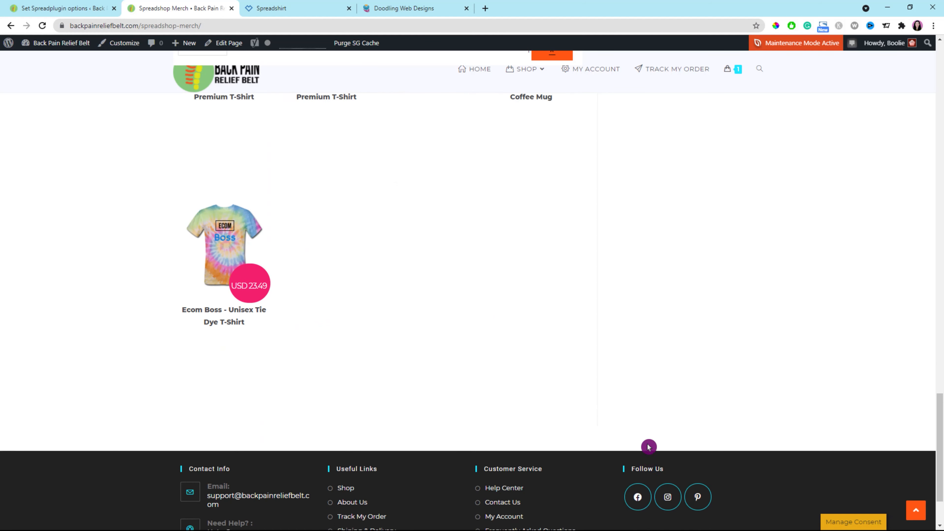
{"action": "scroll", "coordinate": [649, 448], "scroll_direction": "up", "scroll_amount": 13}
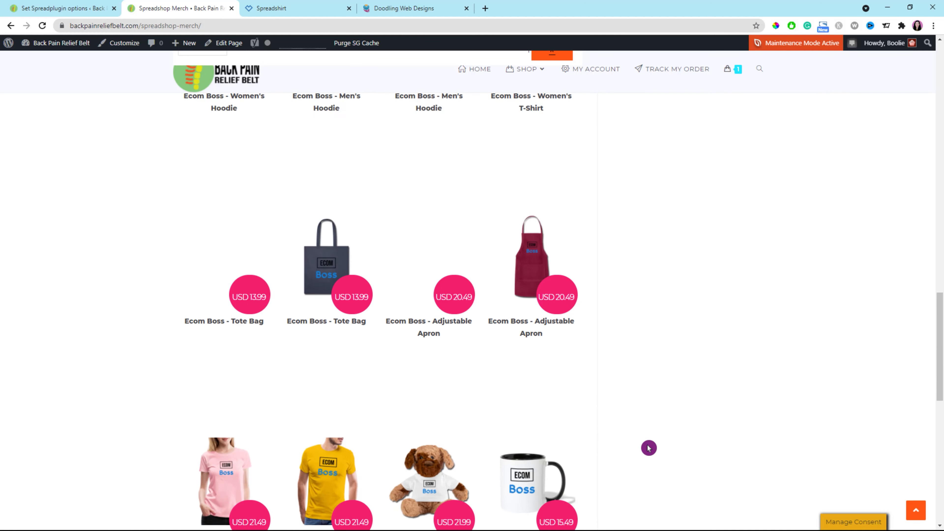
{"action": "scroll", "coordinate": [649, 448], "scroll_direction": "up", "scroll_amount": 3}
Step: Open the coral Ecom Boss - Women's T-Shirt and review its product details, size chart and purchase options
{"action": "left_click", "coordinate": [543, 442]}
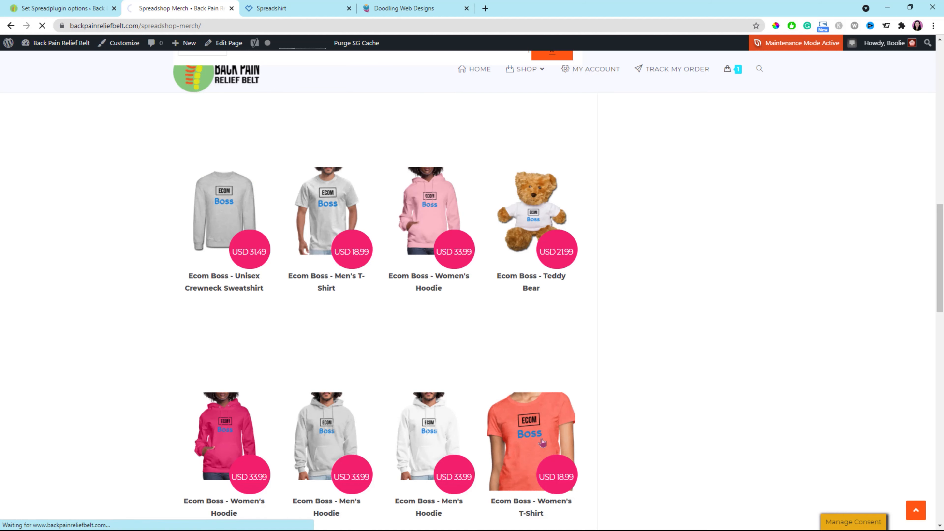
{"action": "scroll", "coordinate": [522, 397], "scroll_direction": "down", "scroll_amount": 15}
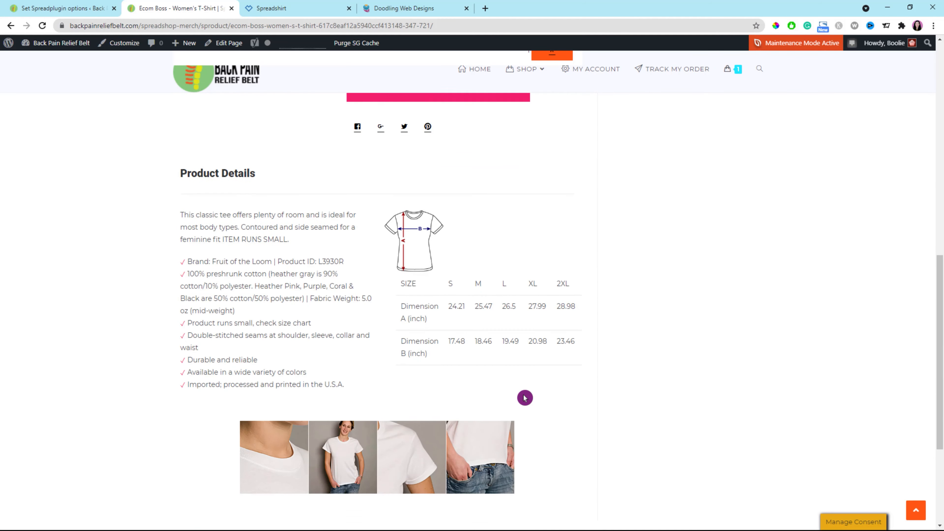
{"action": "scroll", "coordinate": [578, 411], "scroll_direction": "down", "scroll_amount": 3}
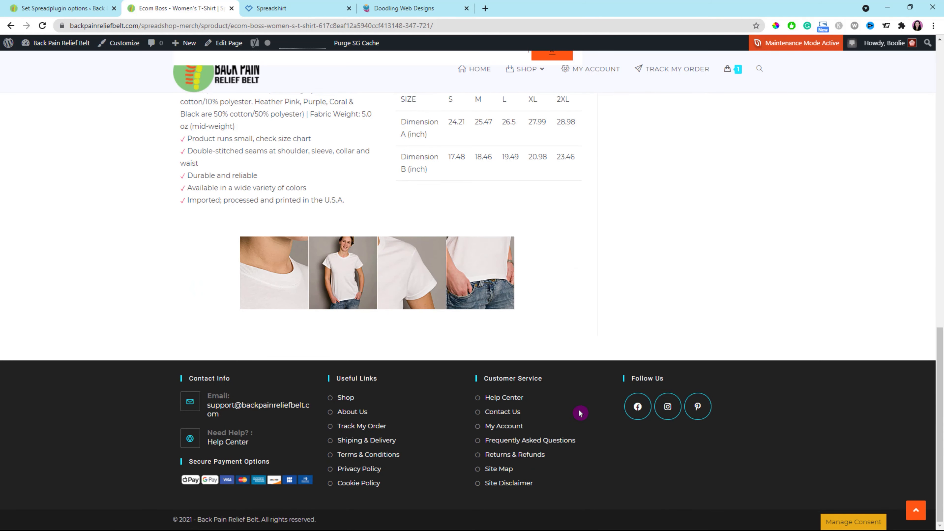
{"action": "scroll", "coordinate": [580, 413], "scroll_direction": "up", "scroll_amount": 15}
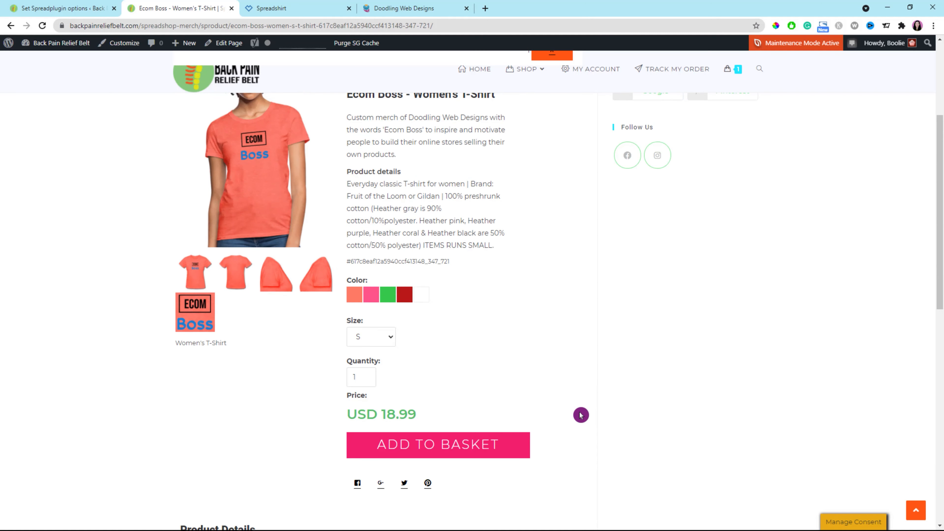
{"action": "scroll", "coordinate": [582, 415], "scroll_direction": "up", "scroll_amount": 4}
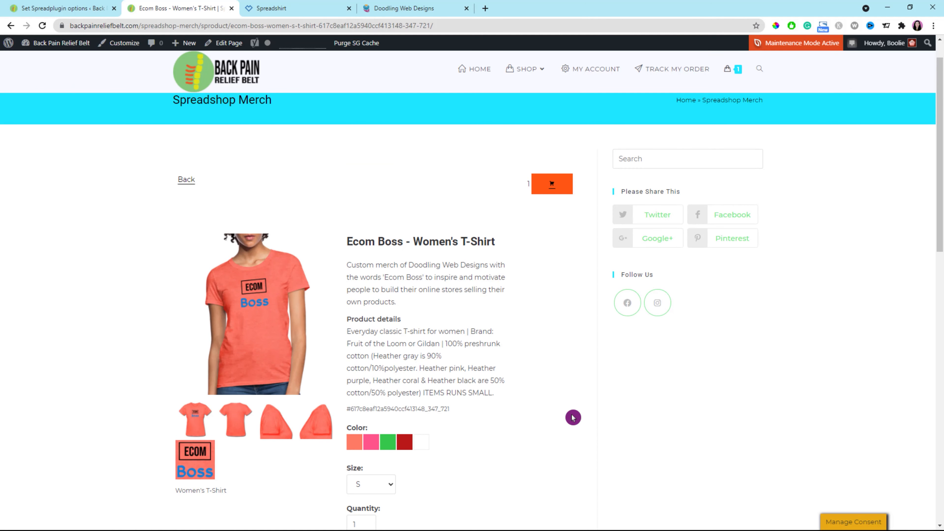
Step: Choose the pink color for the Women's T-Shirt in size S and add one to the basket
{"action": "left_click", "coordinate": [372, 444]}
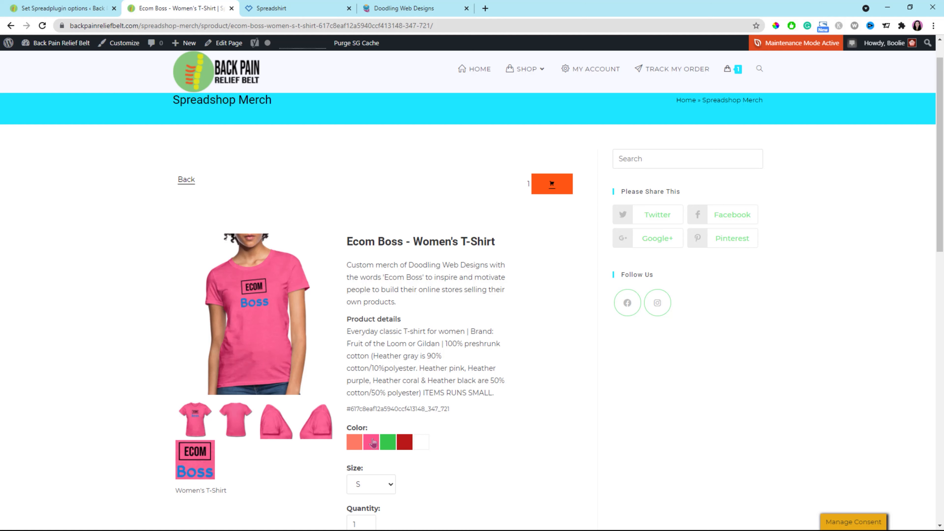
{"action": "scroll", "coordinate": [444, 448], "scroll_direction": "down", "scroll_amount": 5}
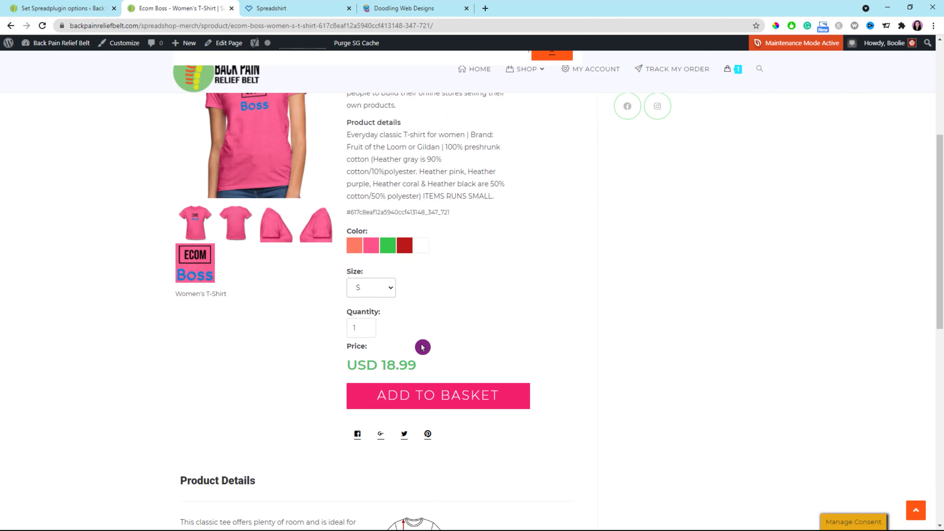
{"action": "left_click", "coordinate": [452, 405]}
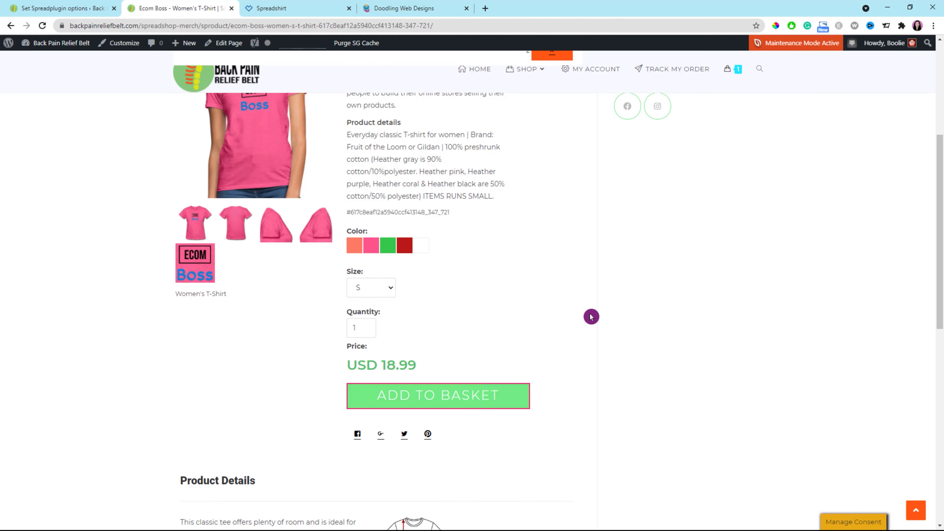
Step: Open the shopping basket, keep only the size S pink Women's T-Shirt in it, and close the basket
{"action": "scroll", "coordinate": [589, 318], "scroll_direction": "up", "scroll_amount": 3}
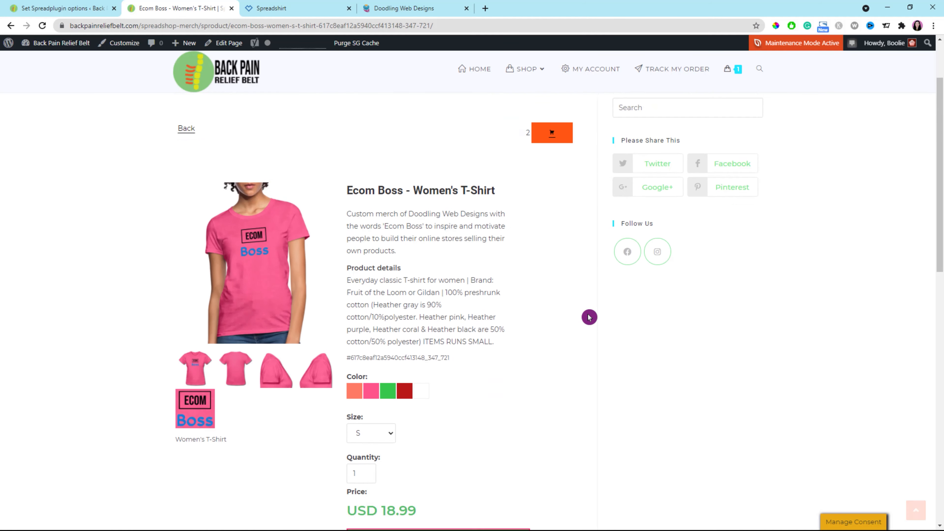
{"action": "scroll", "coordinate": [589, 317], "scroll_direction": "down", "scroll_amount": 3}
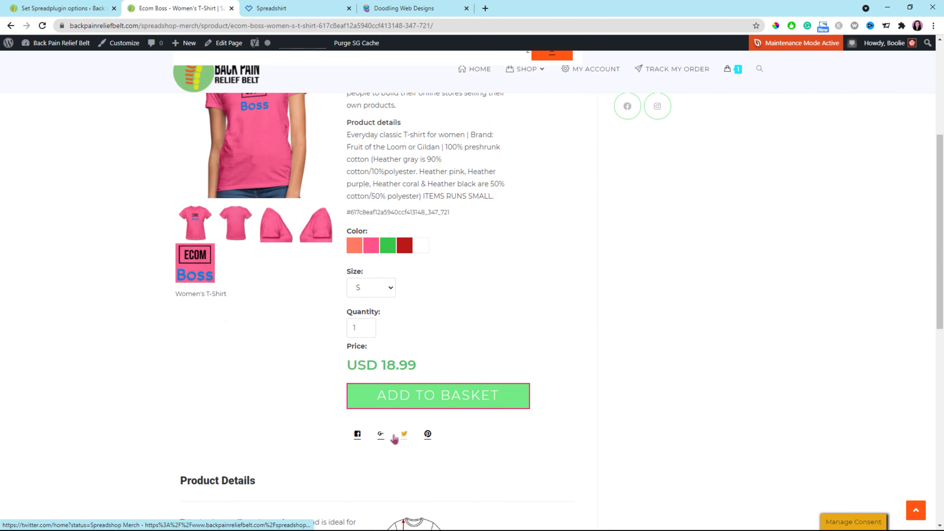
{"action": "scroll", "coordinate": [514, 335], "scroll_direction": "up", "scroll_amount": 5}
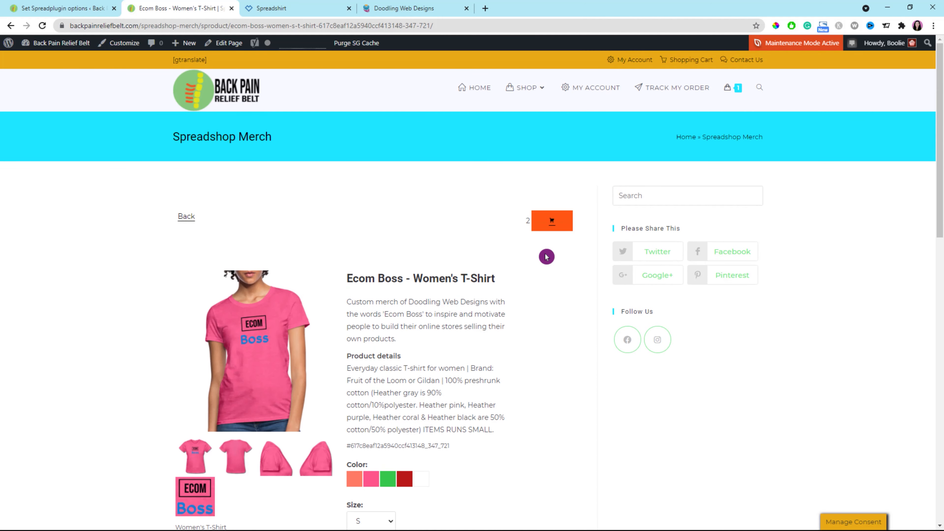
{"action": "left_click", "coordinate": [552, 223]}
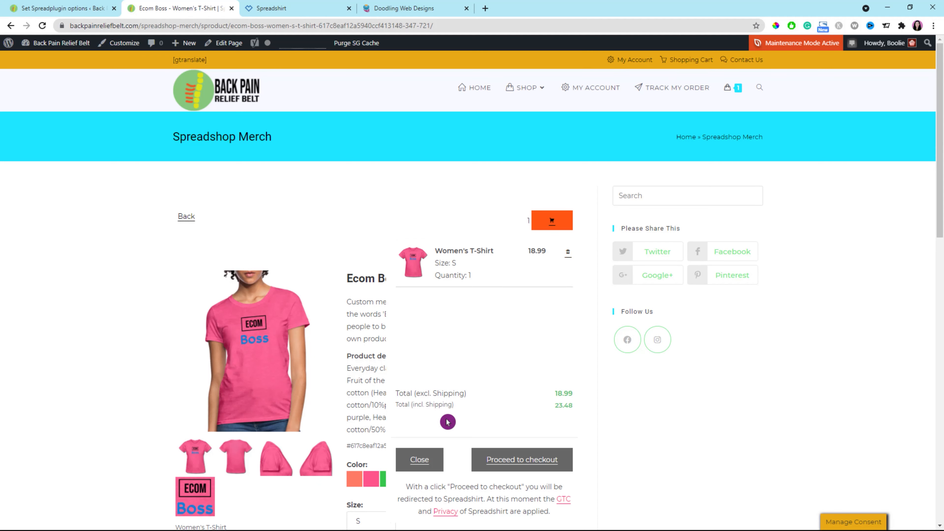
{"action": "left_click", "coordinate": [433, 460]}
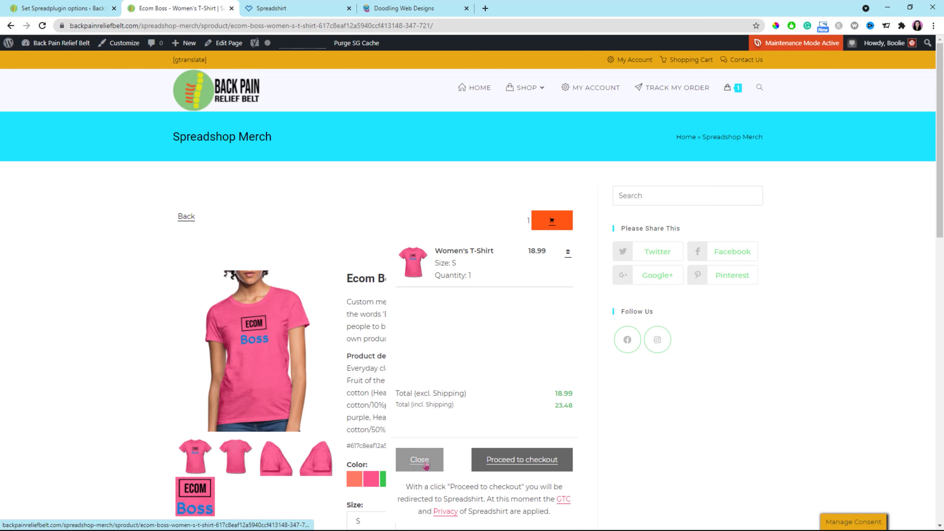
{"action": "left_click", "coordinate": [426, 465]}
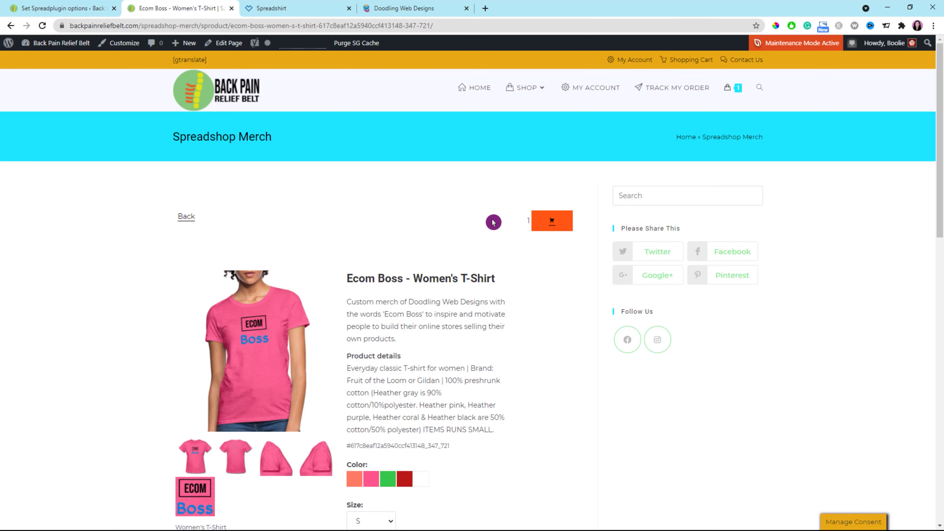
Step: Reopen the shopping basket, proceed to the Spreadshirt checkout and dismiss the coupon offer
{"action": "left_click", "coordinate": [545, 225]}
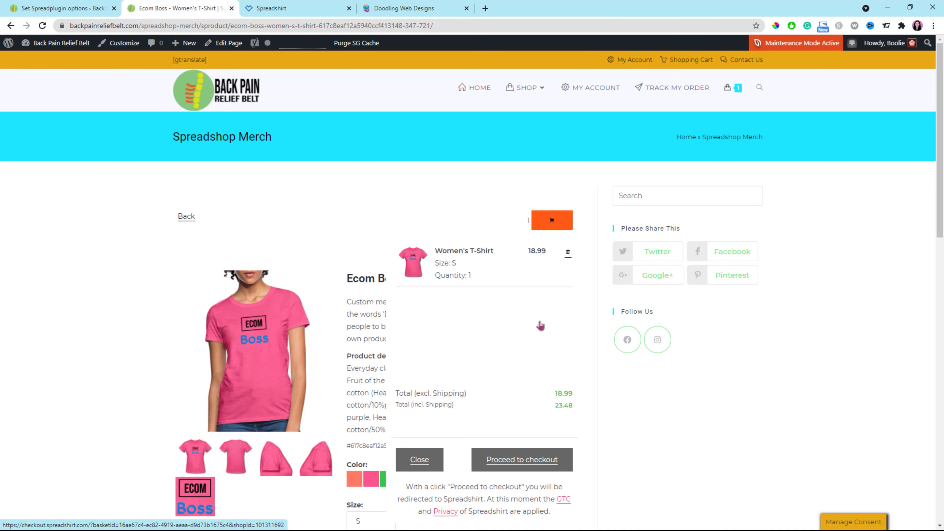
{"action": "left_click", "coordinate": [525, 464]}
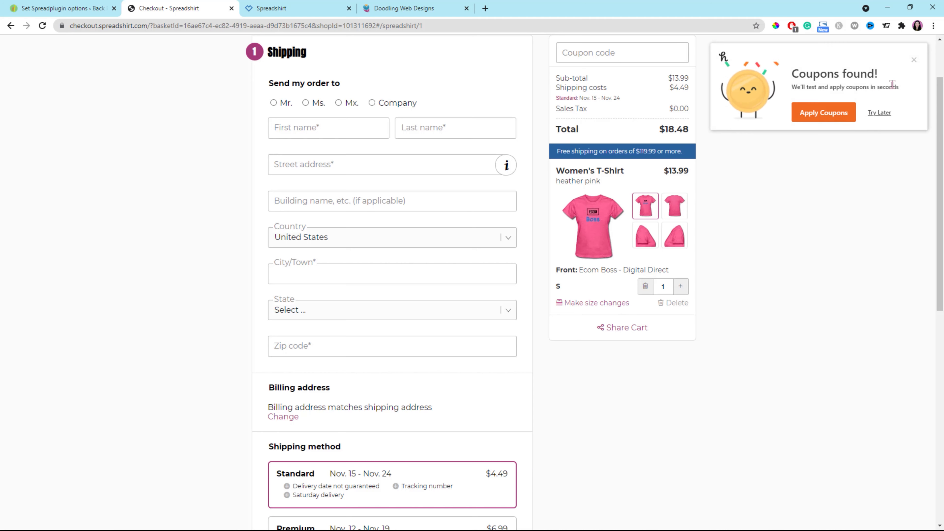
{"action": "left_click", "coordinate": [909, 72]}
Step: Examine the checkout page's web address, shipping form, shipping methods and order summary, including the T-shirt's right-side view
{"action": "scroll", "coordinate": [44, 138], "scroll_direction": "up", "scroll_amount": 2}
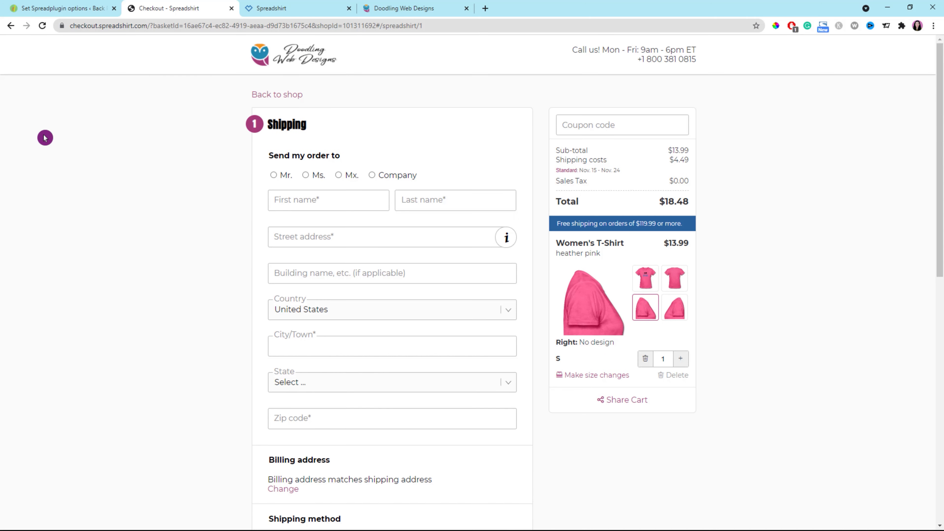
{"action": "left_click_drag", "start_coordinate": [70, 26], "coordinate": [146, 27]}
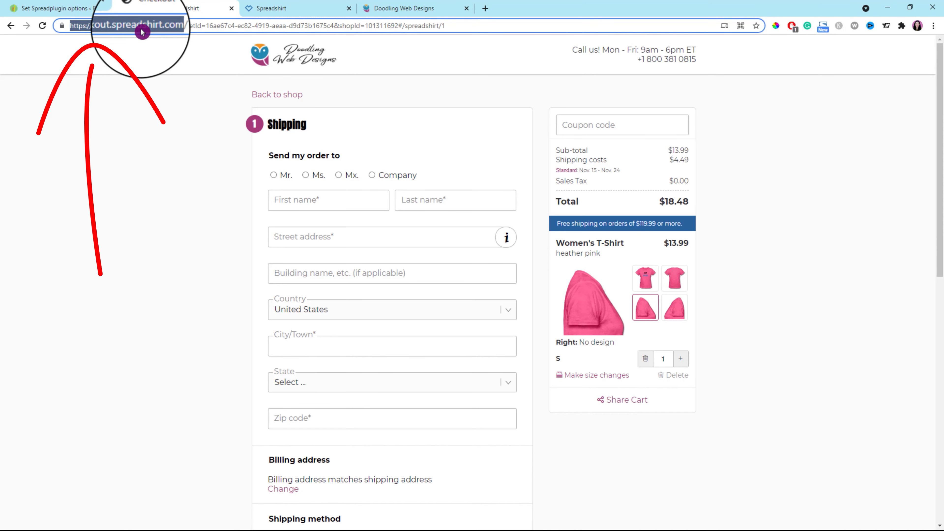
{"action": "scroll", "coordinate": [569, 368], "scroll_direction": "down", "scroll_amount": 5}
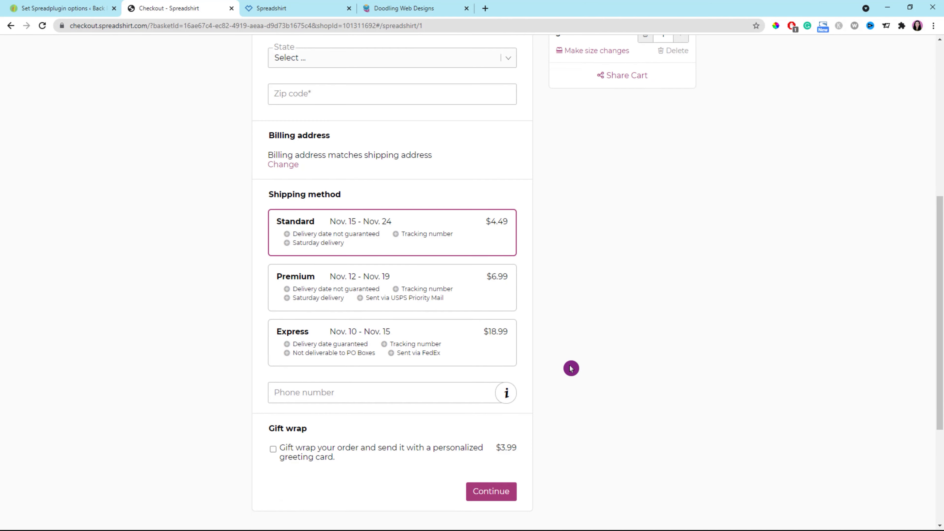
{"action": "scroll", "coordinate": [571, 369], "scroll_direction": "down", "scroll_amount": 5}
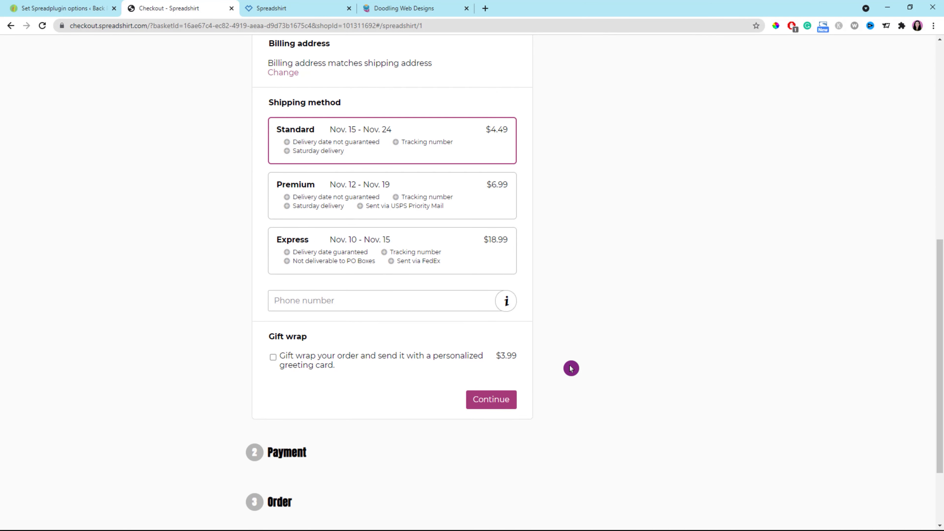
{"action": "scroll", "coordinate": [558, 308], "scroll_direction": "up", "scroll_amount": 11}
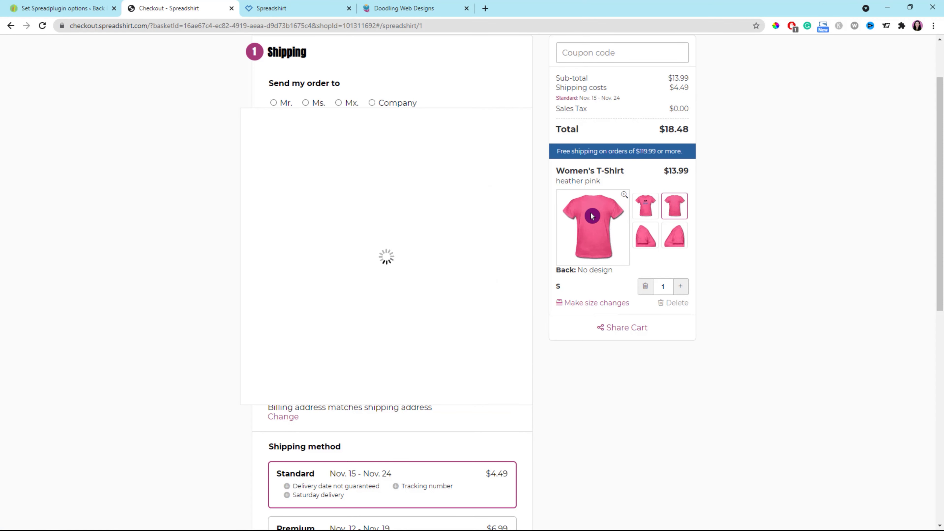
{"action": "left_click", "coordinate": [645, 236]}
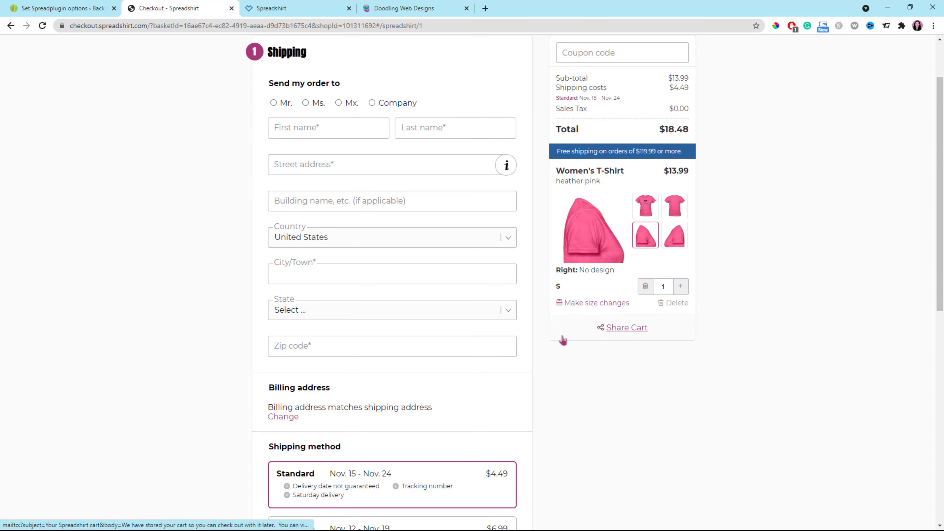
{"action": "scroll", "coordinate": [713, 333], "scroll_direction": "up", "scroll_amount": 2}
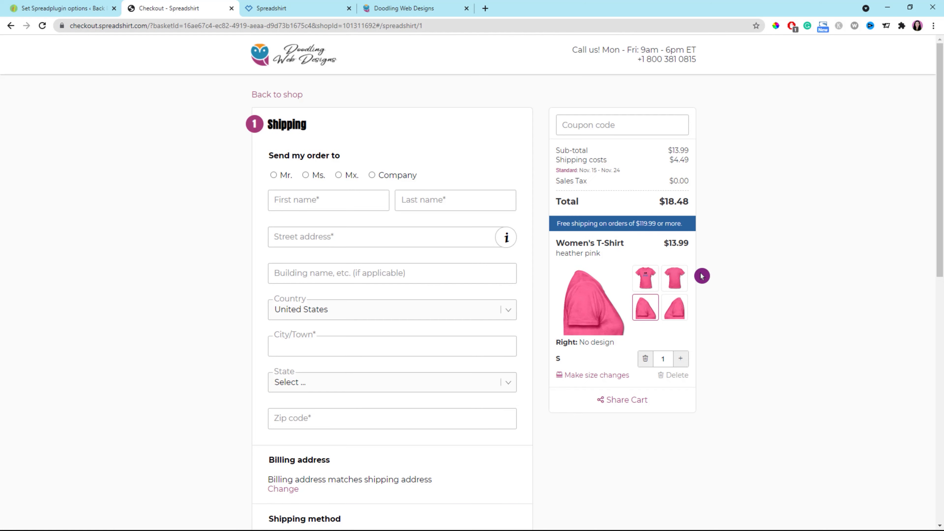
{"action": "scroll", "coordinate": [712, 337], "scroll_direction": "down", "scroll_amount": 12}
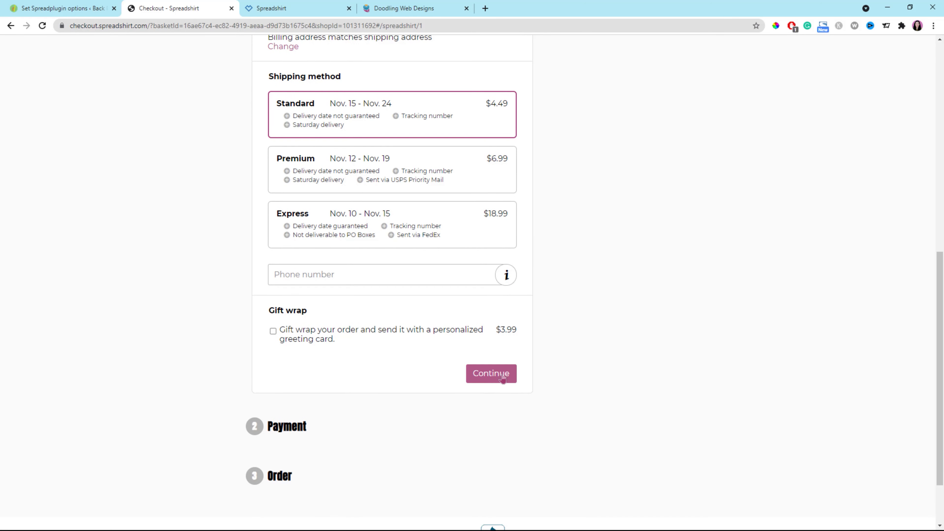
{"action": "scroll", "coordinate": [617, 377], "scroll_direction": "up", "scroll_amount": 12}
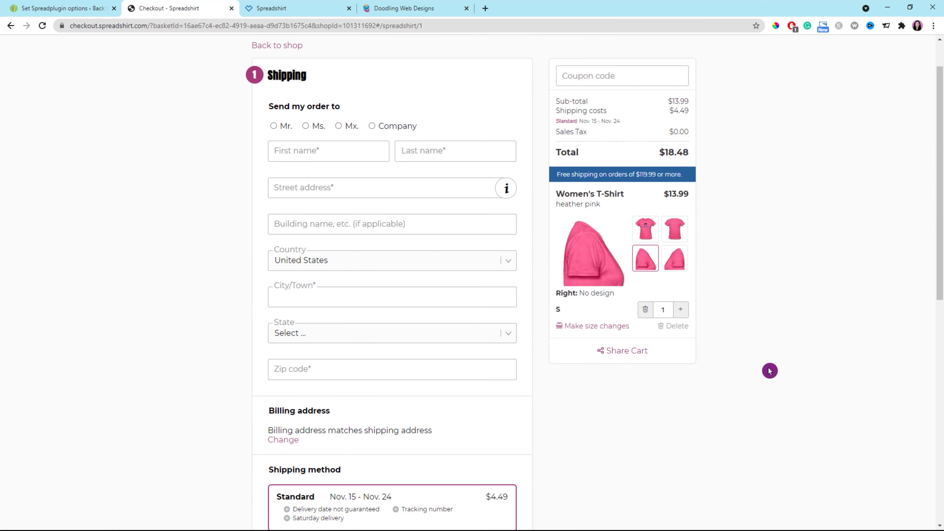